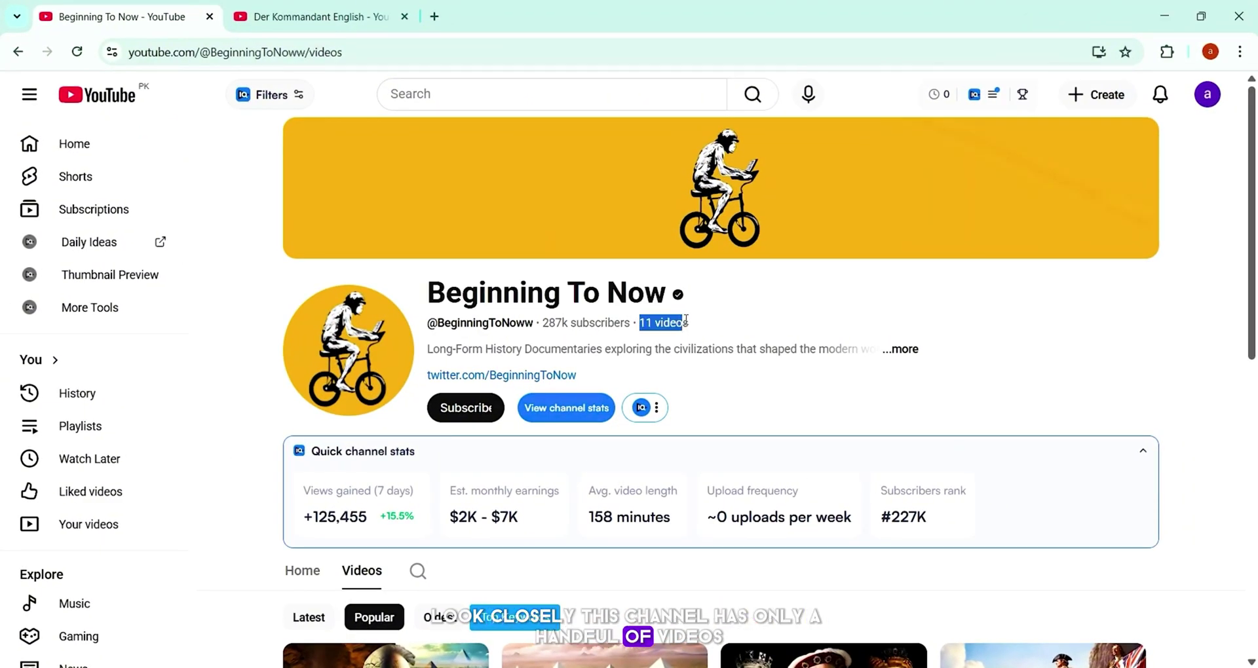
- Highlight the channel's estimated monthly earnings and scroll down to the Popular video grid
left_click_drag(449, 517, 519, 517)
scroll(519, 517, "down", 5)
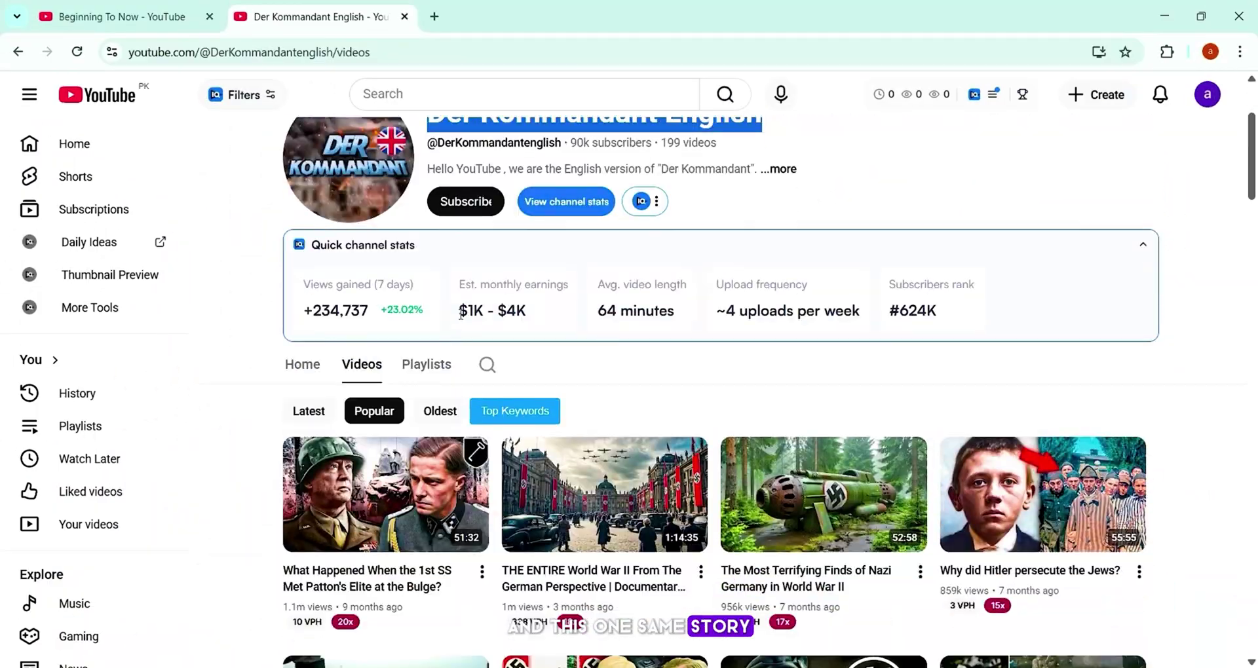
scroll(491, 331, "down", 10)
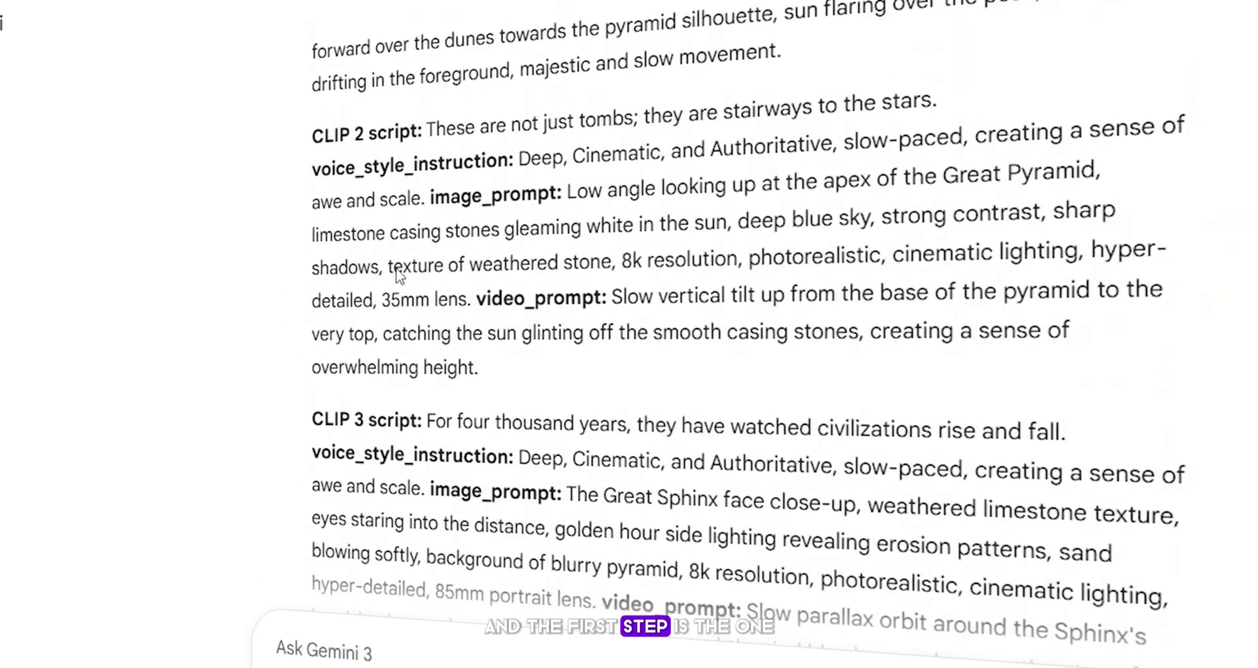
- Scroll through the earlier Gemini response
scroll(524, 354, "down", 20)
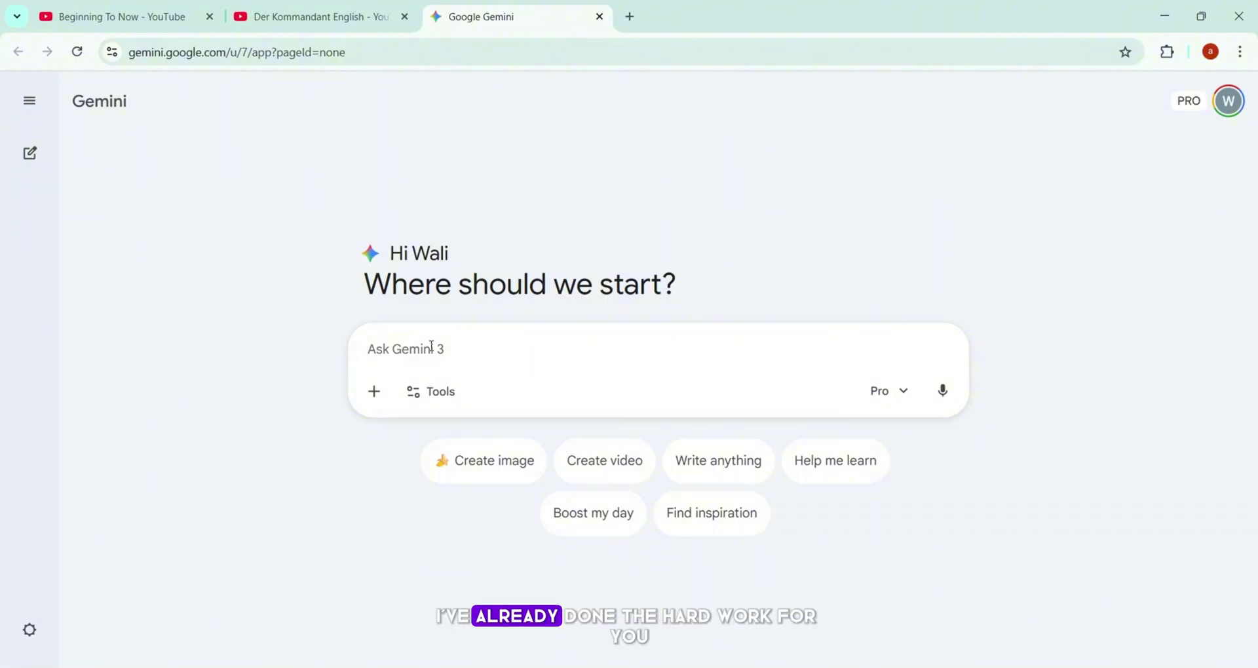
- Paste the documentary master prompt and expand the prompt box to read it through
key("ctrl+v")
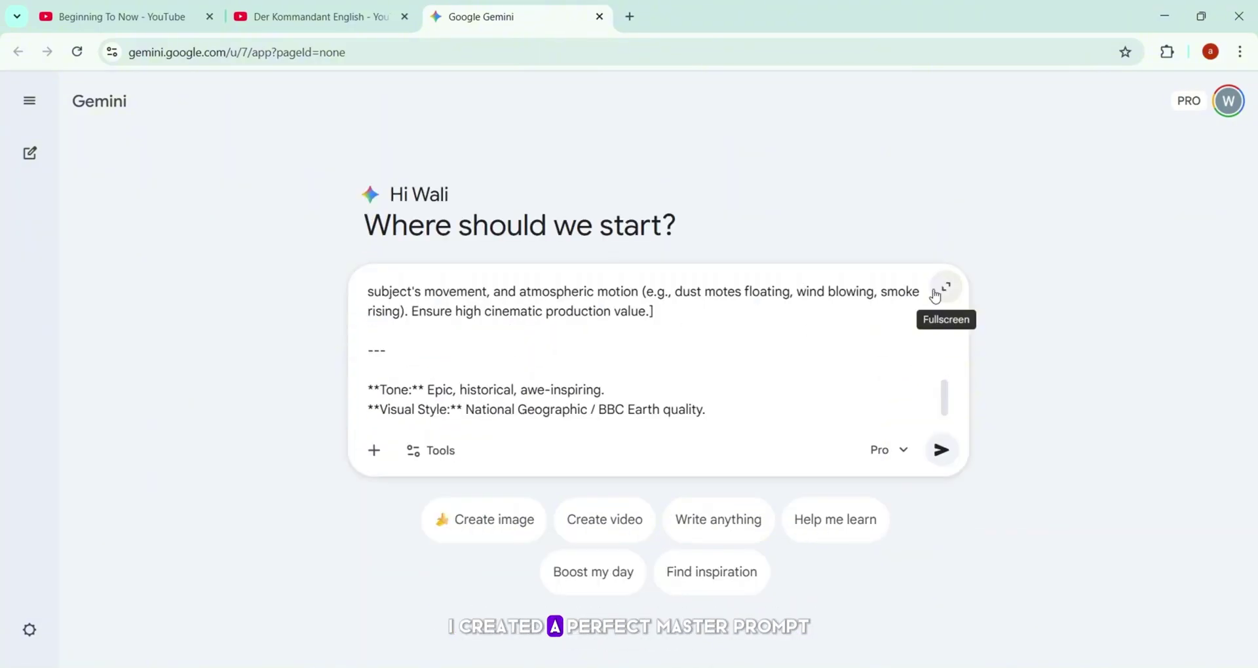
left_click(944, 289)
left_click_drag(371, 167, 505, 210)
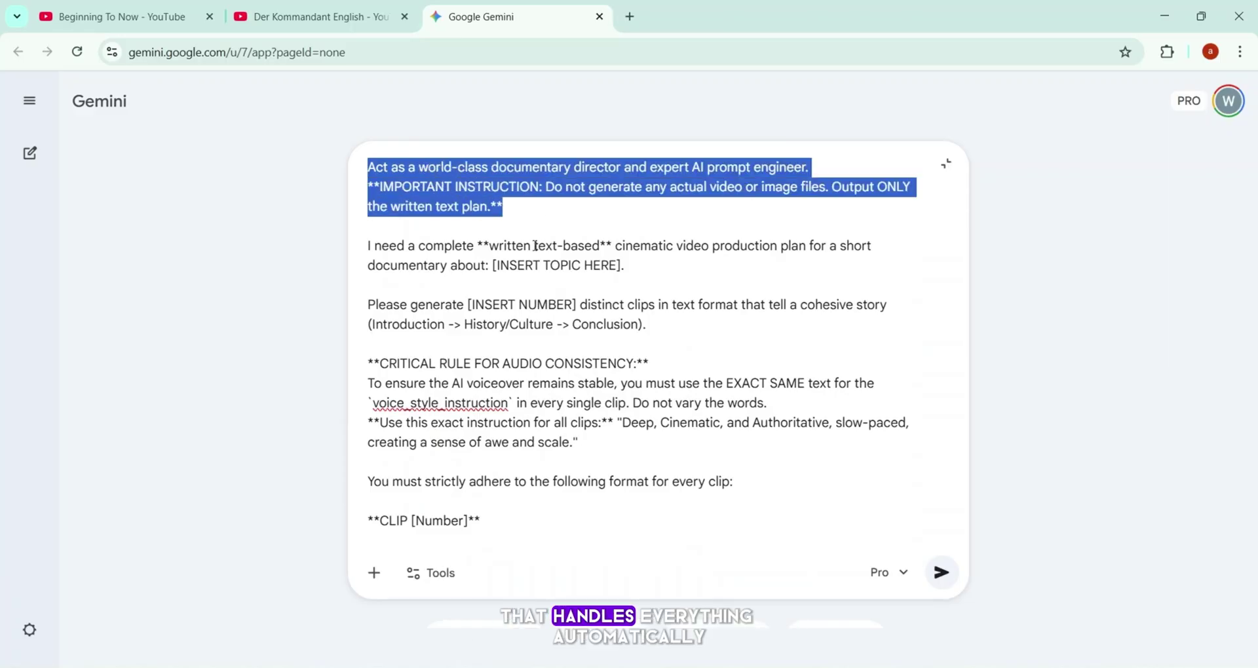
left_click(535, 246)
scroll(535, 246, "down", 2)
scroll(535, 246, "down", 5)
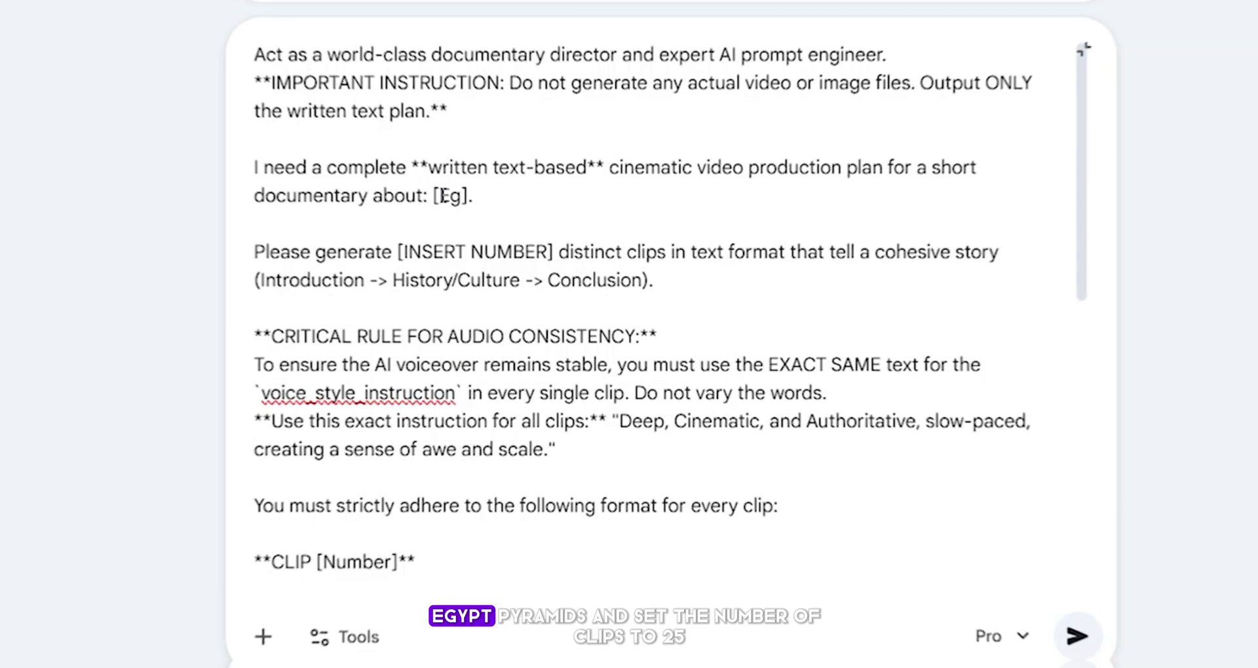
- Fill the placeholders with the topic Egypt Pyramids and the clip count 25
type("ypt Pyramids")
left_click_drag(433, 192, 570, 192)
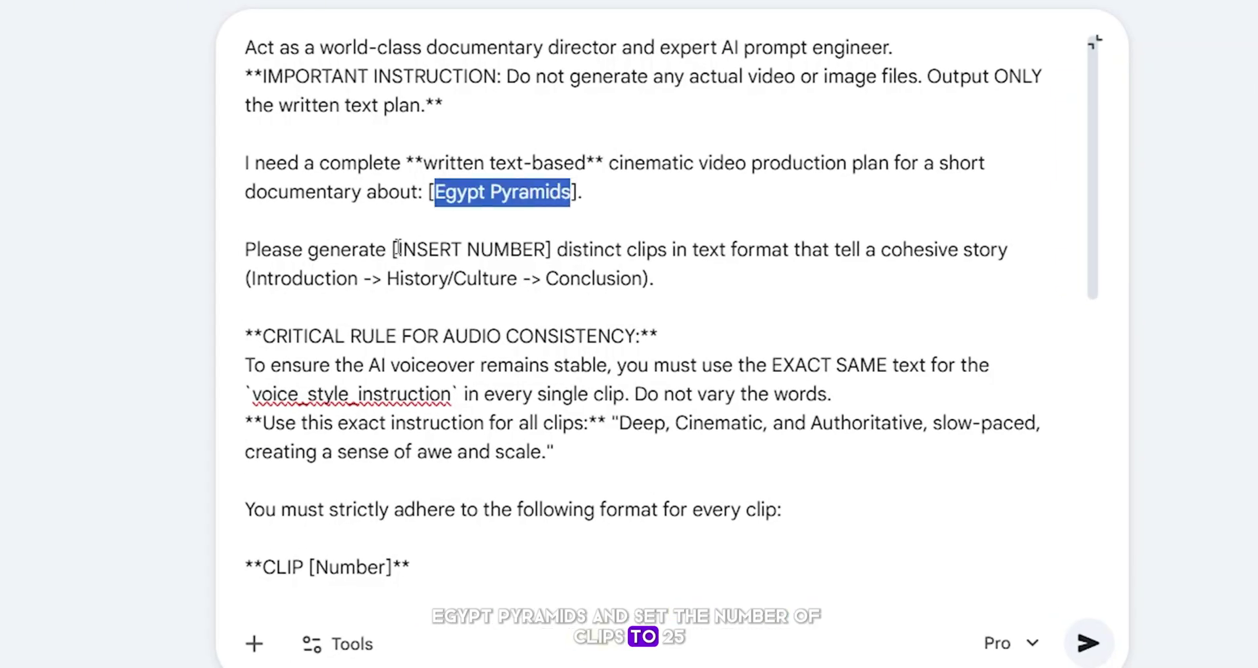
left_click_drag(398, 248, 550, 249)
type("25")
scroll(646, 272, "down", 5)
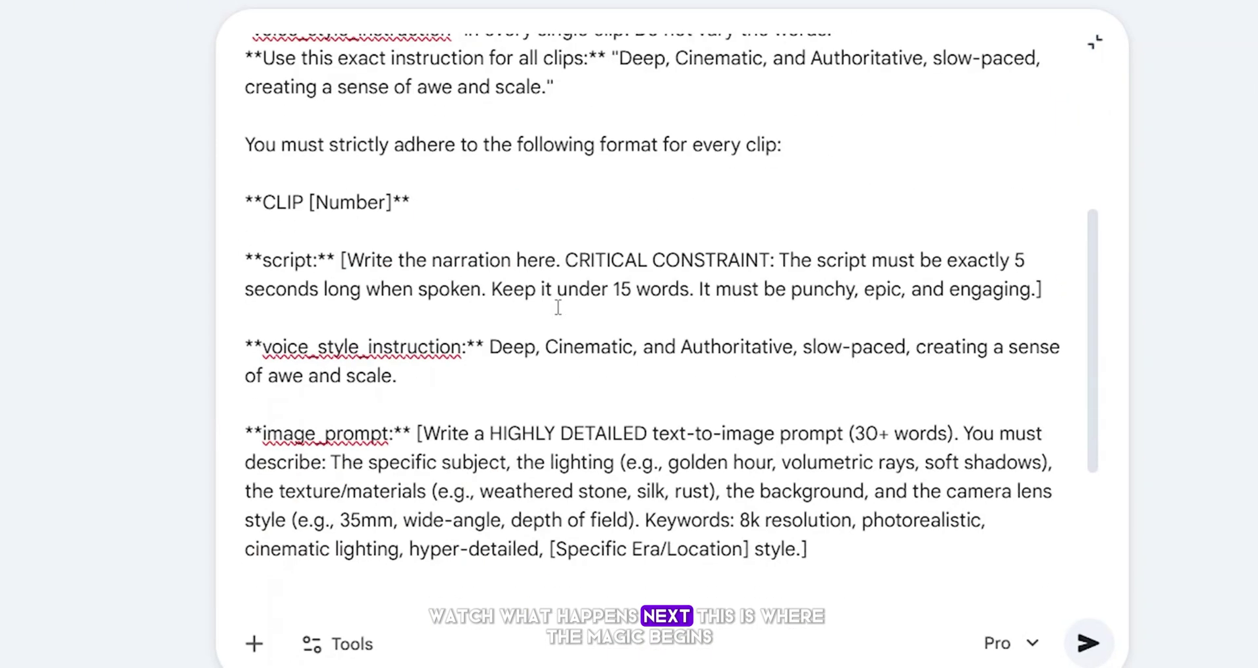
scroll(623, 253, "up", 5)
- Send the prompt and review the start of Gemini's CLIP 1 script
left_click(1087, 643)
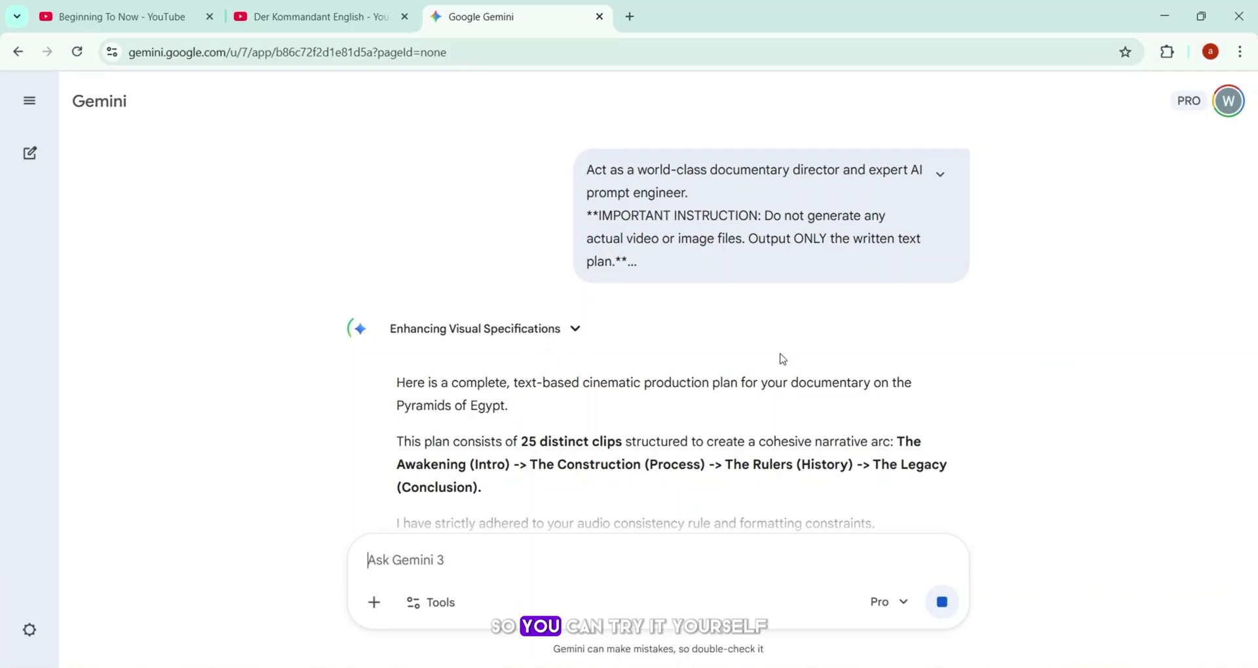
scroll(783, 359, "down", 6)
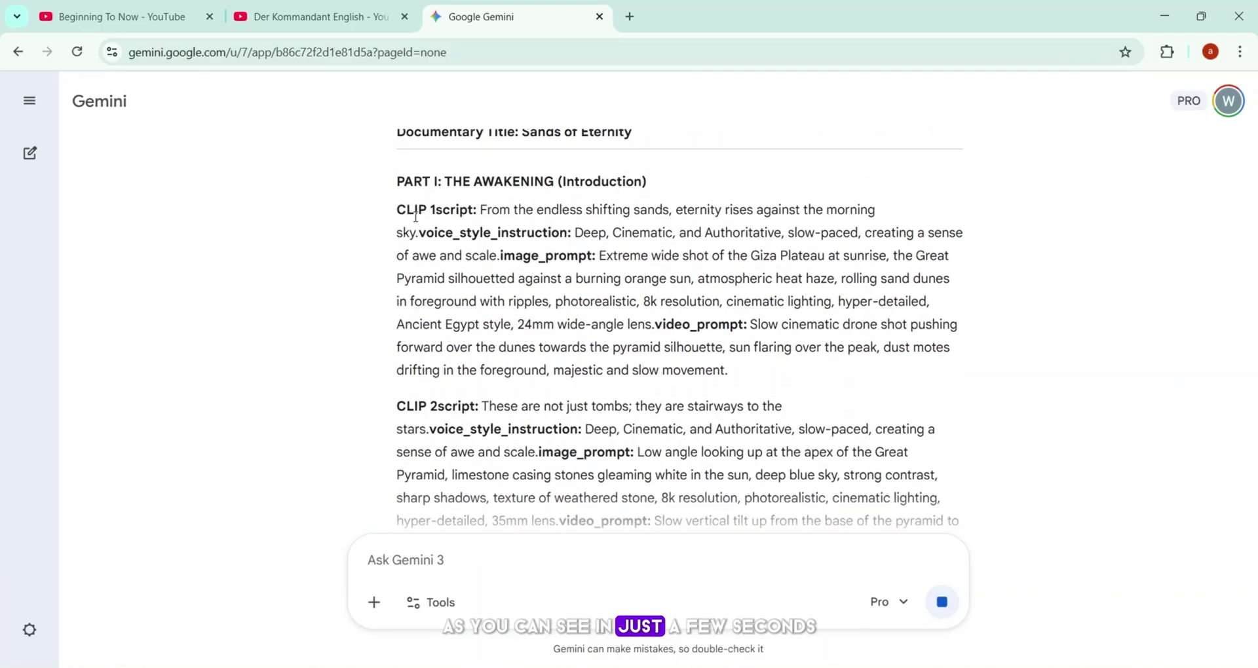
left_click_drag(396, 210, 730, 324)
left_click(516, 257)
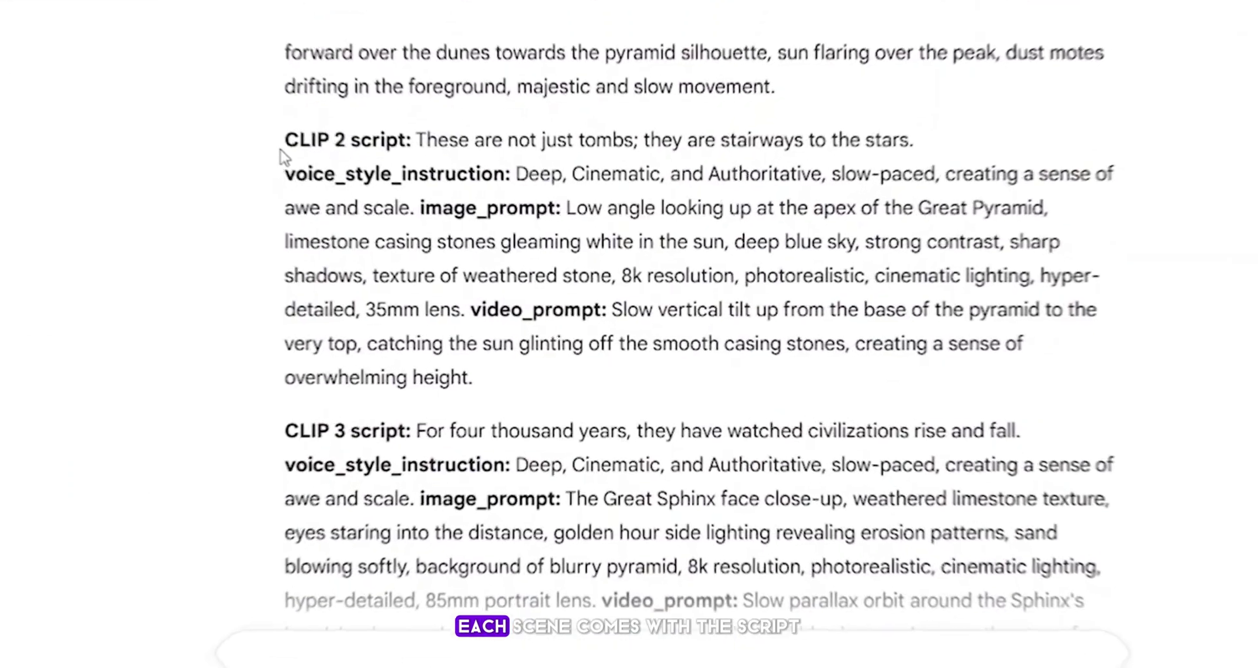
- Highlight CLIP 2's label and its voice_style_instruction, image_prompt and video_prompt fields
left_click_drag(396, 406, 423, 409)
left_click_drag(310, 134, 425, 157)
left_click_drag(272, 172, 516, 161)
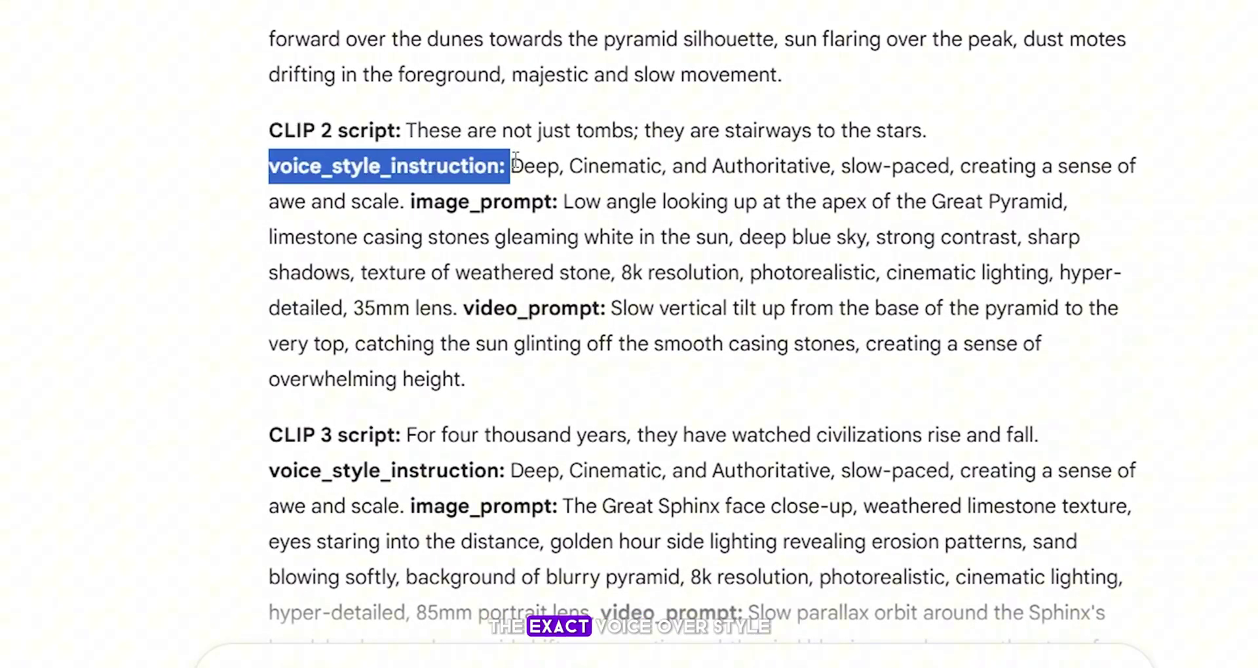
left_click_drag(407, 201, 563, 203)
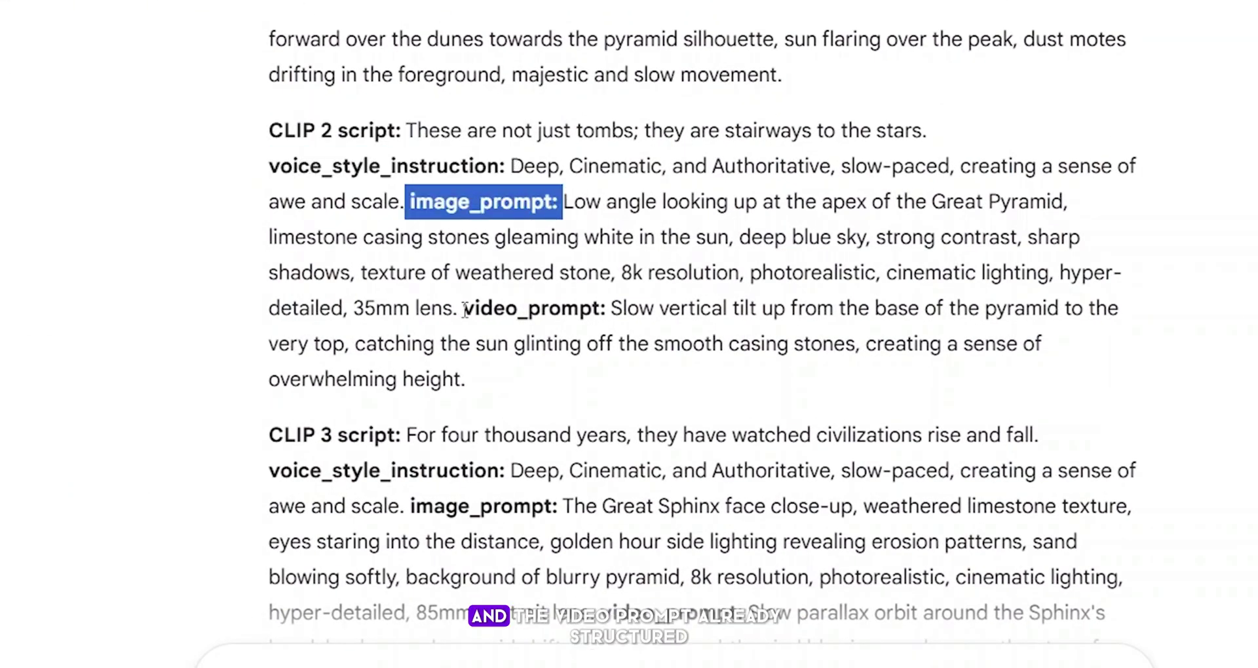
left_click_drag(464, 310, 552, 298)
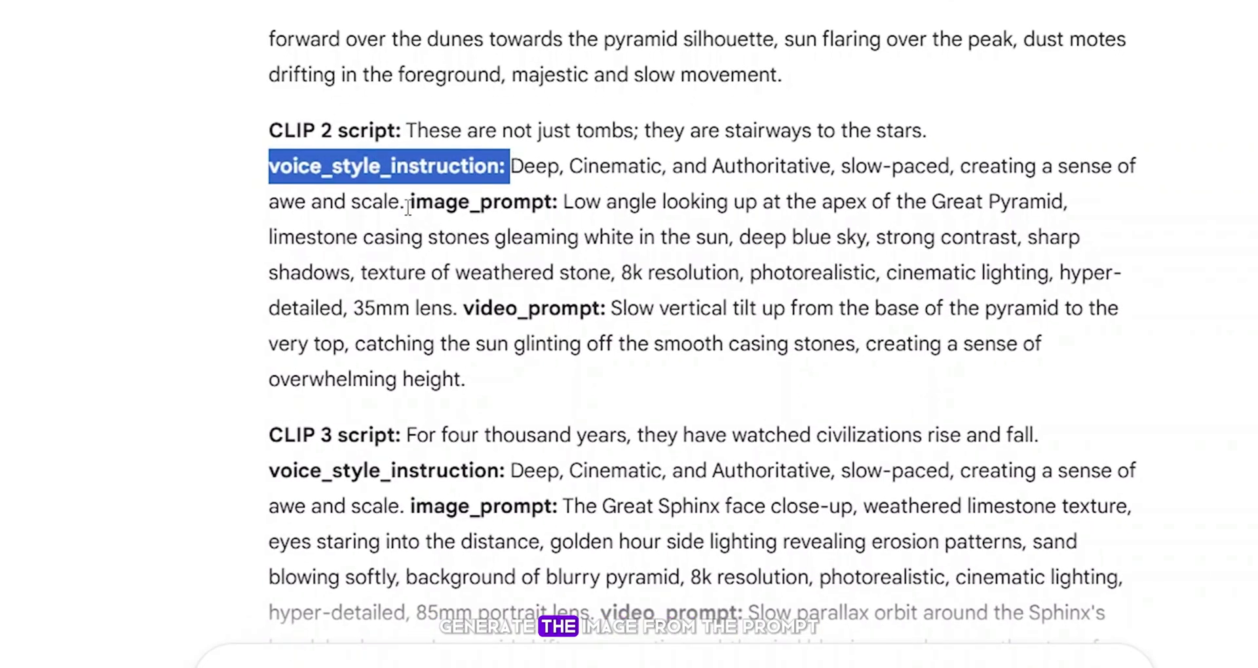
left_click_drag(407, 203, 567, 195)
left_click(463, 309)
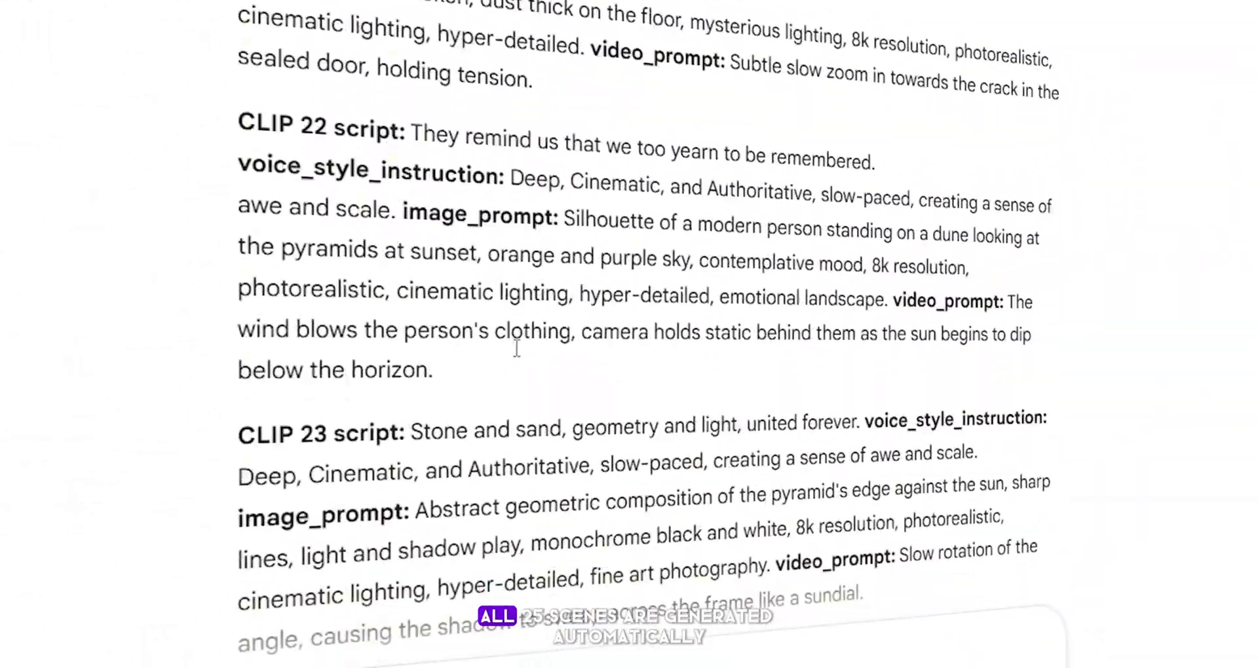
- Scroll back to Clip 1 and select its full image prompt text for copying
scroll(242, 151, "up", 5)
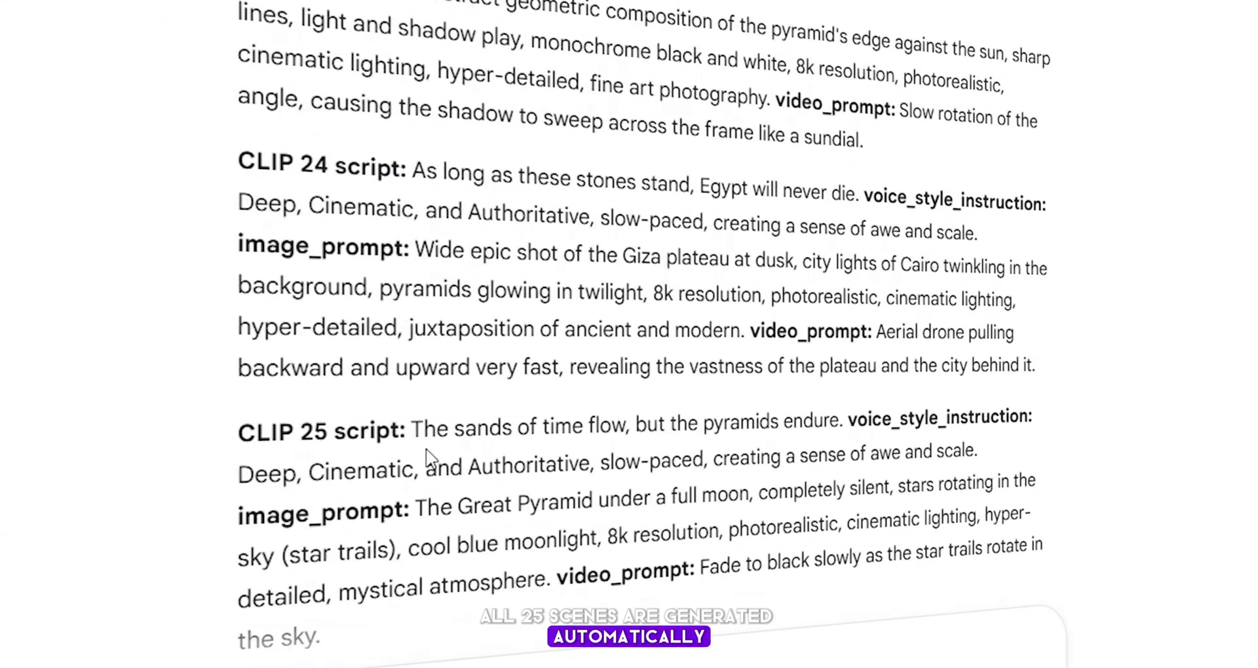
scroll(426, 457, "up", 20)
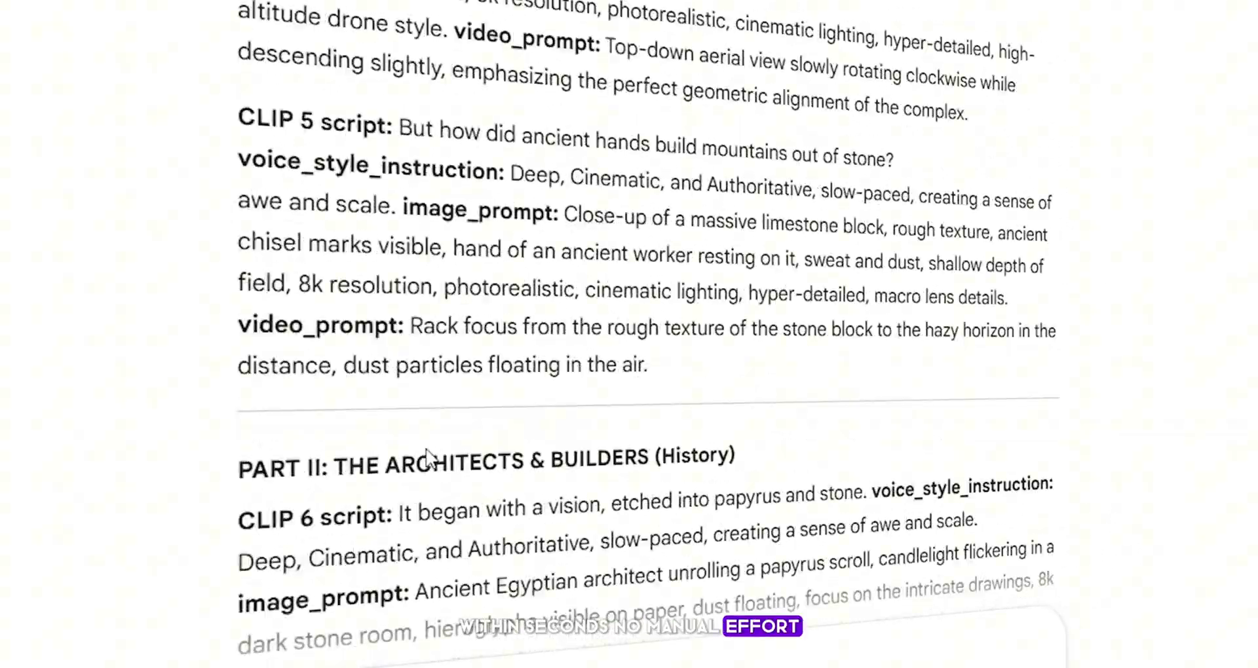
scroll(426, 456, "up", 15)
scroll(367, 439, "down", 20)
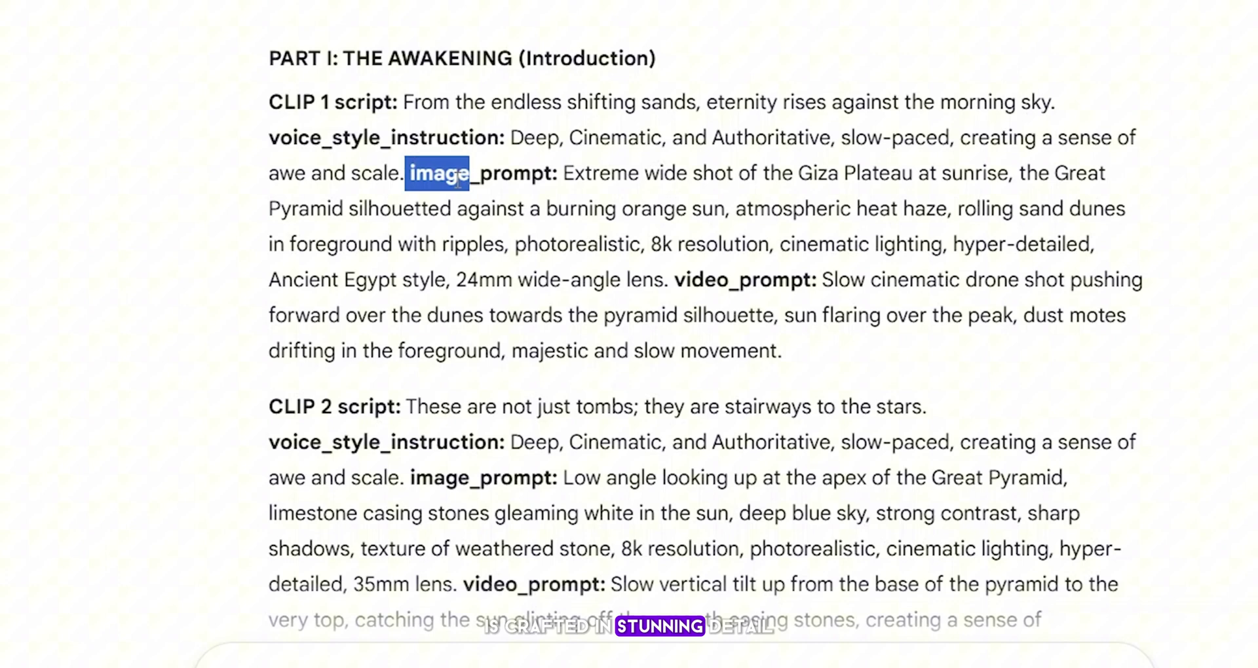
left_click_drag(564, 174, 665, 280)
key("ctrl+c")
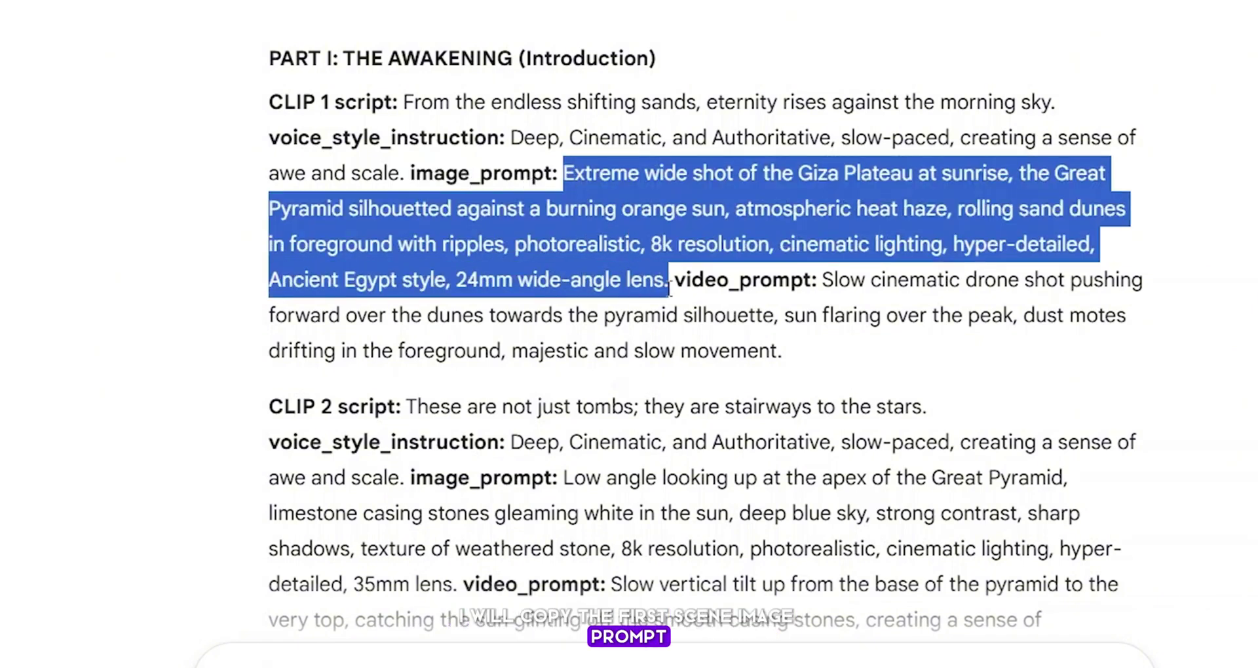
- Search 'piclumen ai' in a new tab, open piclumen.com and launch the web app
key("ctrl+t")
type("pi")
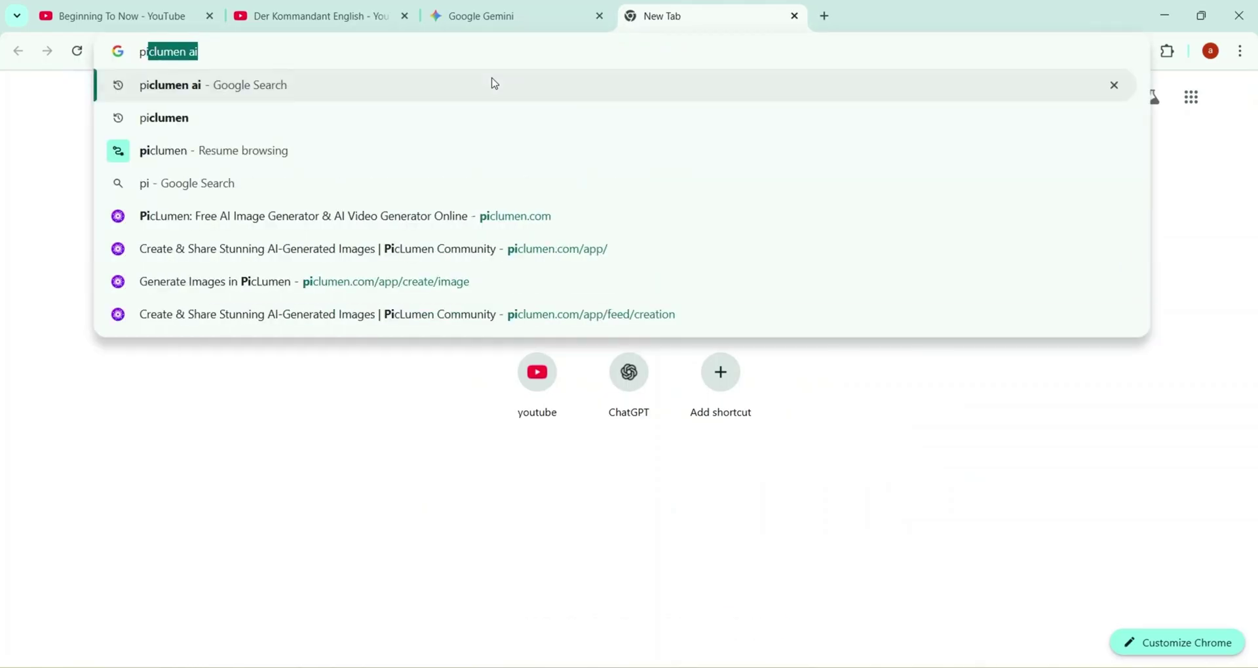
key("Return")
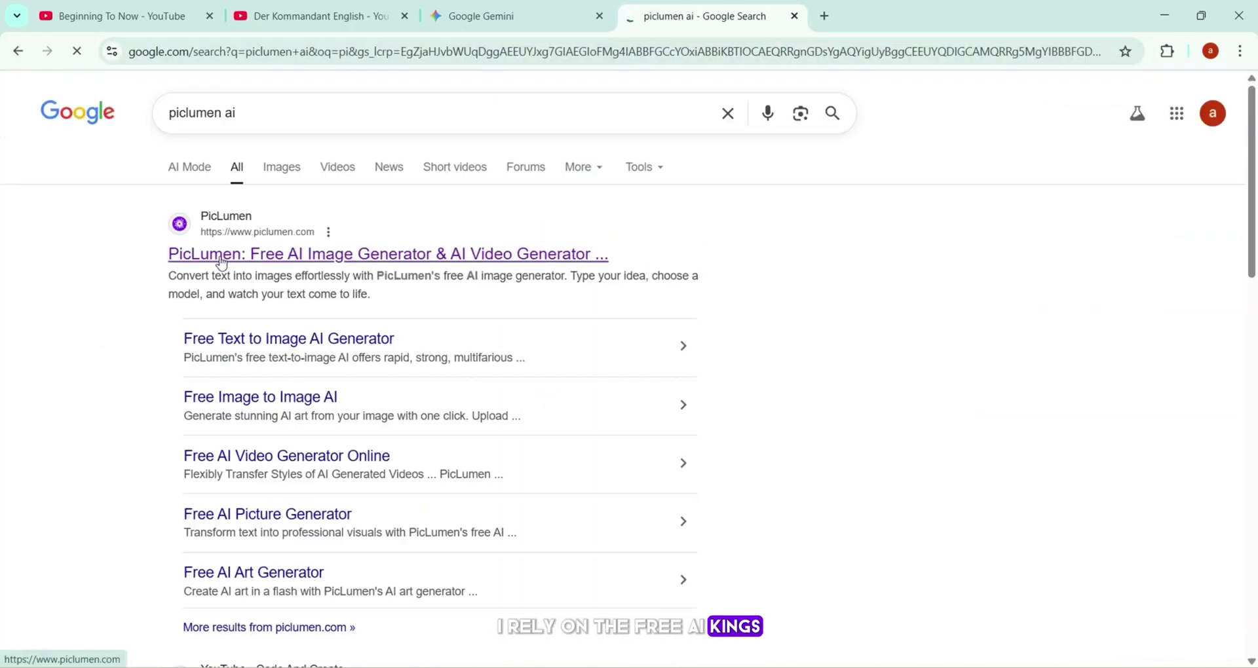
left_click(221, 263)
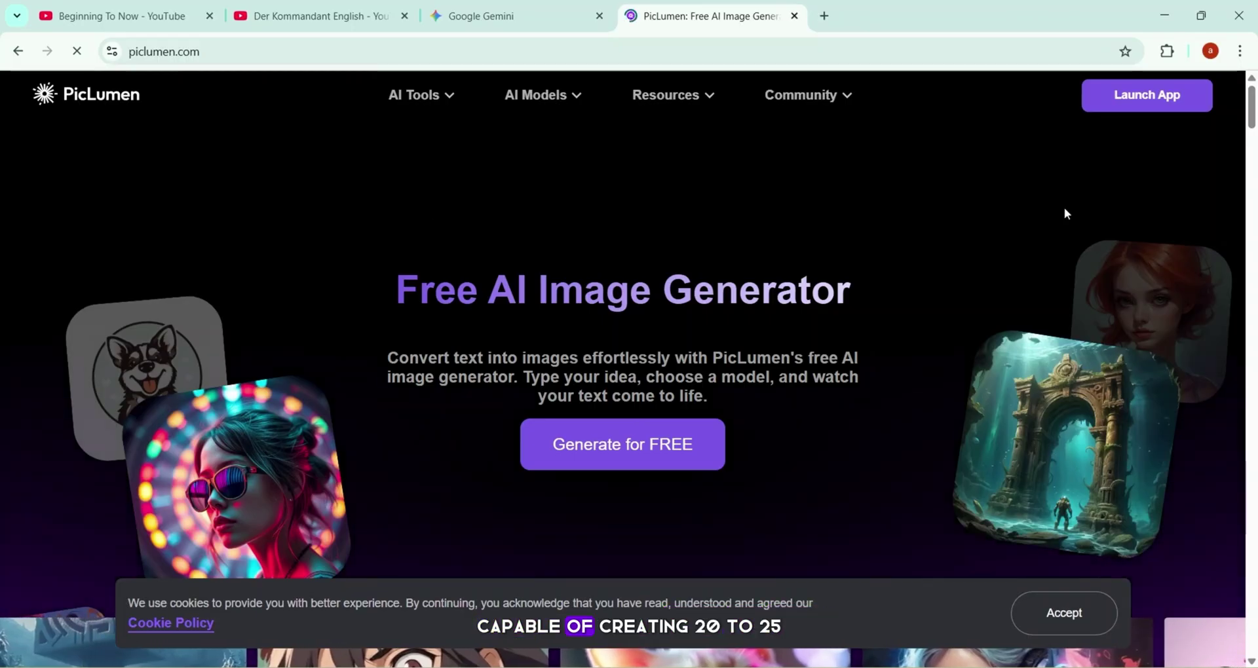
left_click(1145, 97)
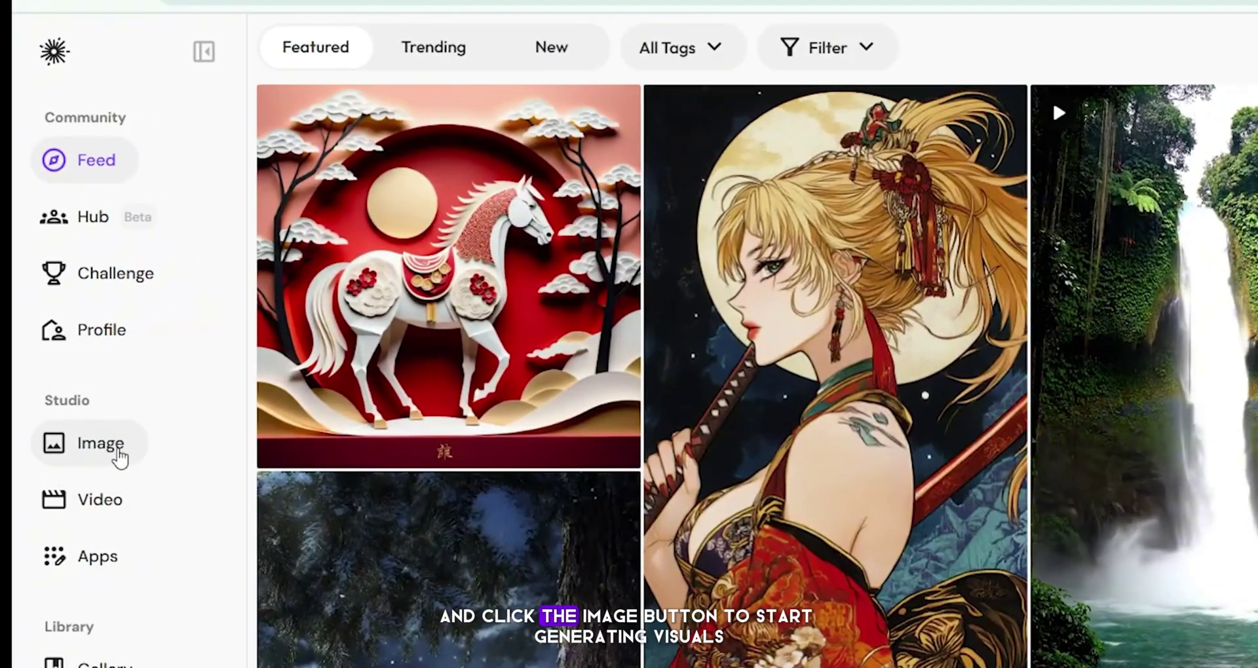
- Open the image creation studio and switch to the PicLumen Realistic V2 model
left_click(69, 371)
left_click(427, 90)
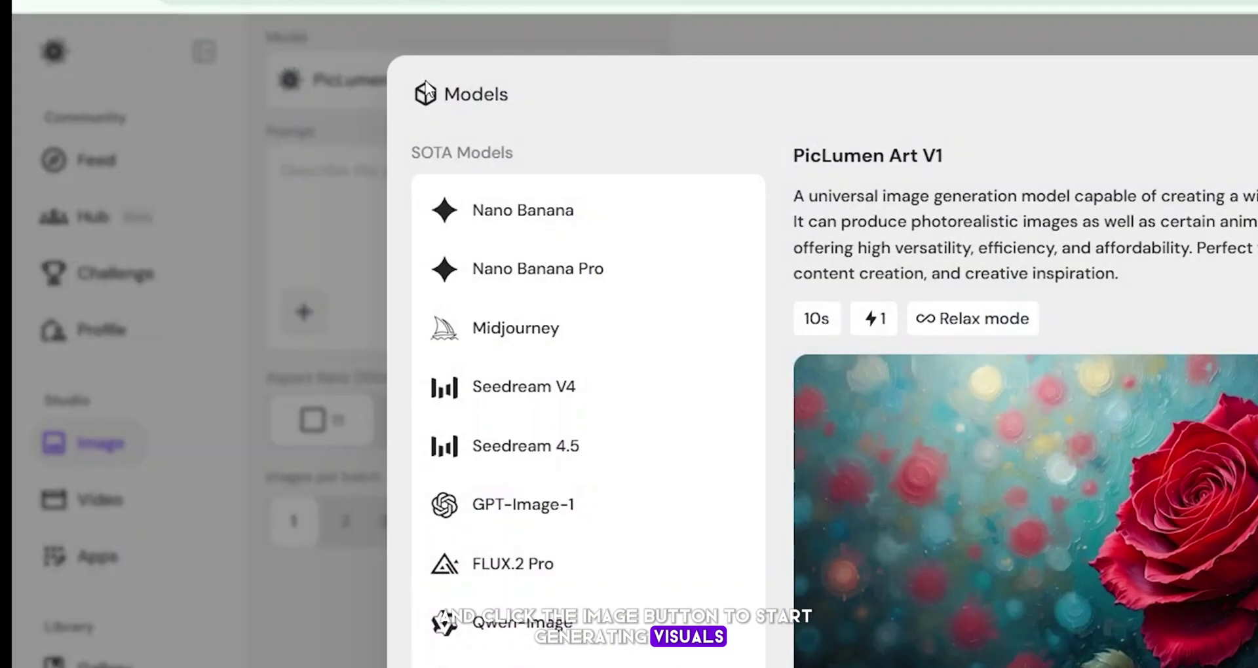
scroll(482, 407, "down", 7)
scroll(488, 404, "down", 3)
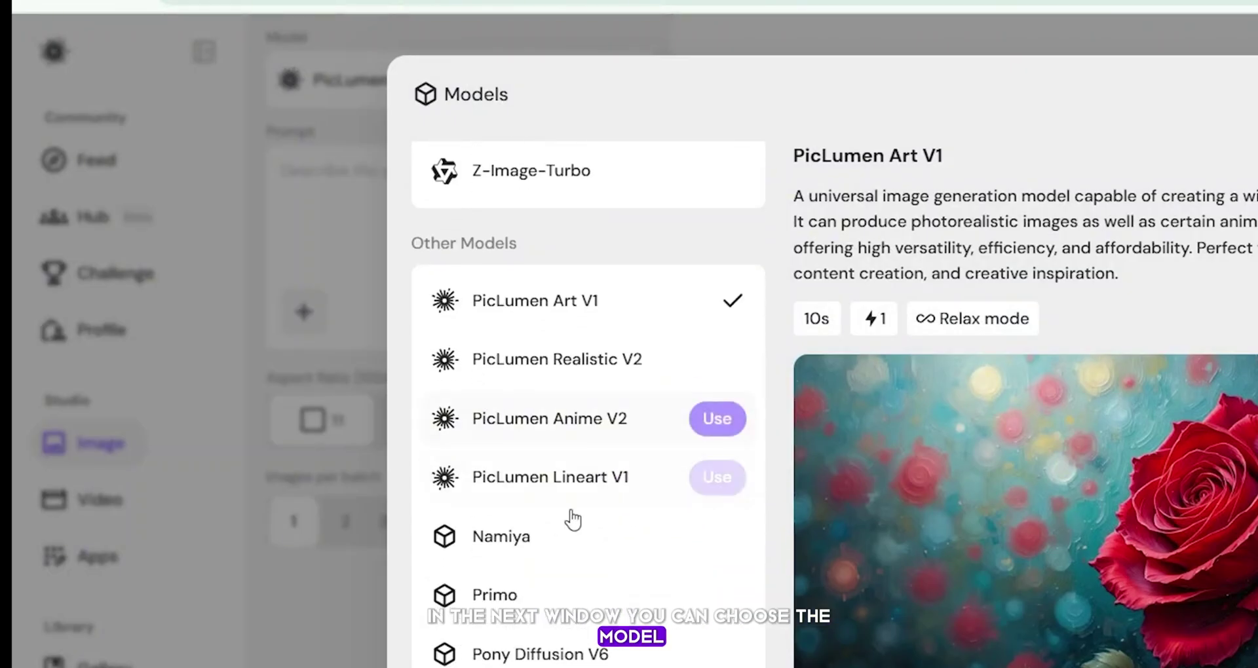
left_click_drag(562, 548, 507, 359)
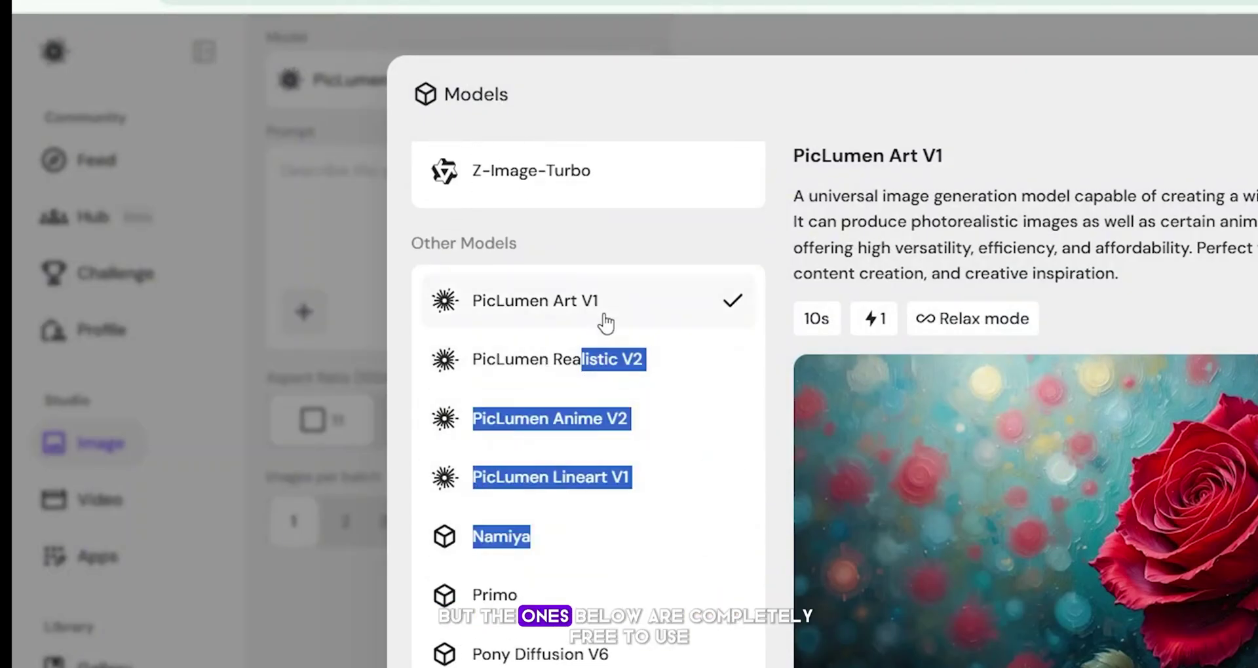
left_click(401, 358)
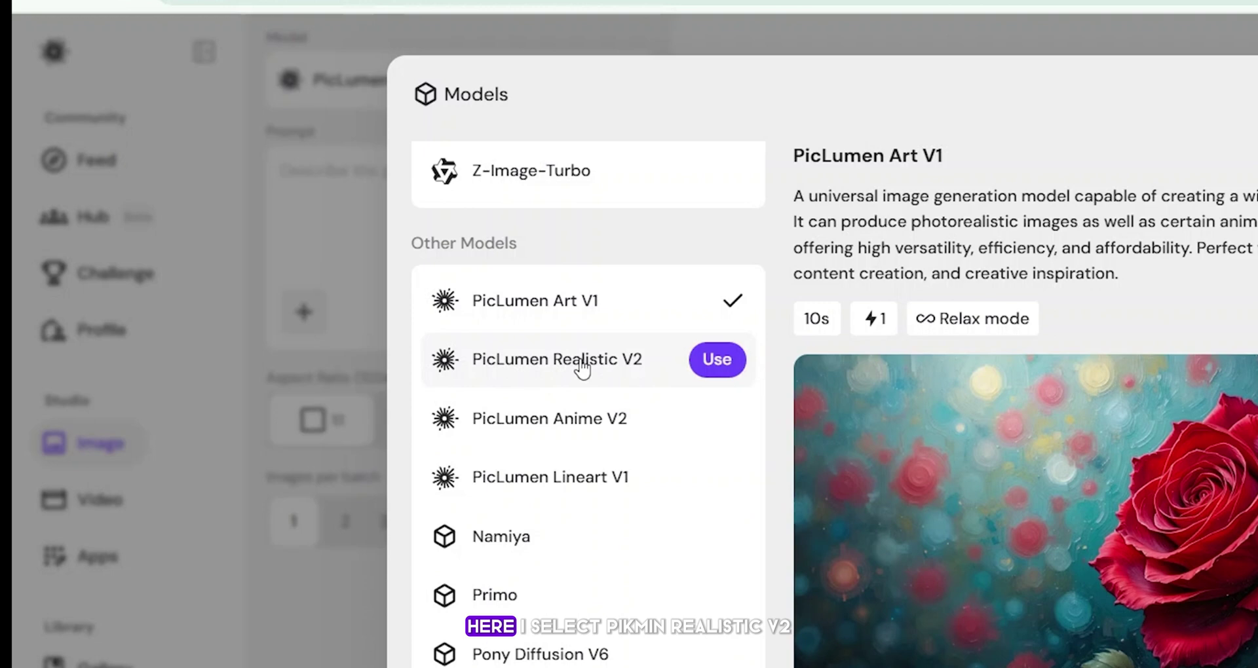
left_click(715, 361)
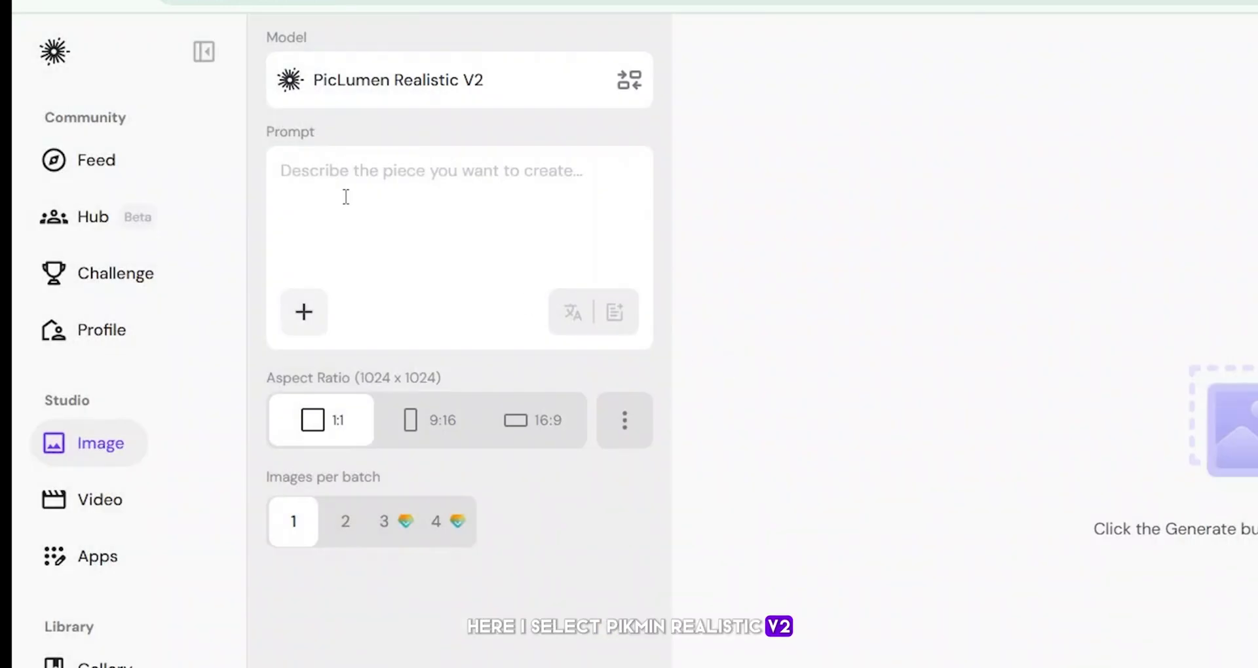
- Paste the Giza Plateau prompt, set 16:9 and 2 images per batch, then generate
left_click(359, 179)
key("ctrl+v")
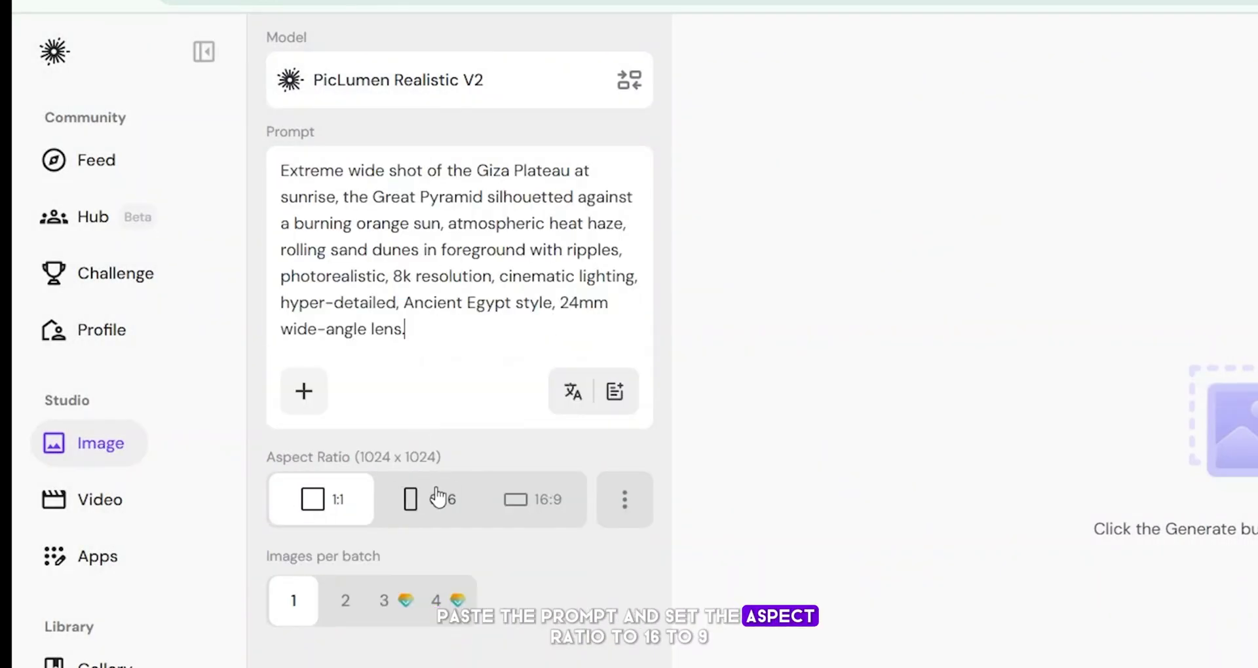
left_click(544, 503)
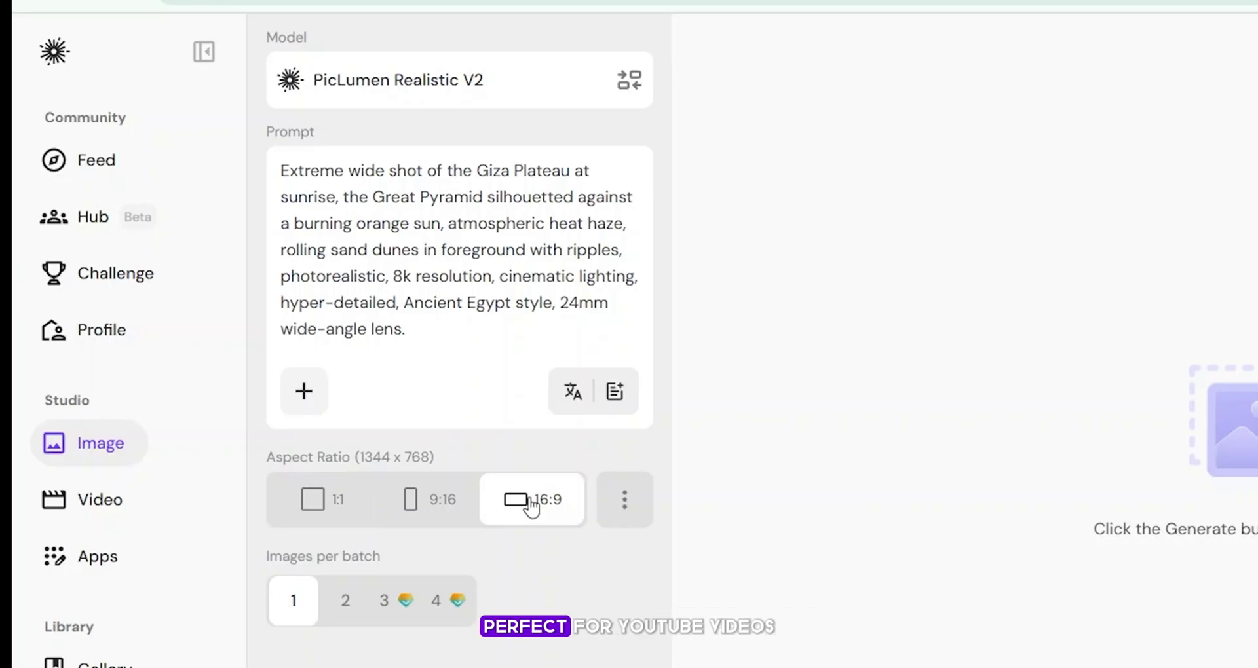
left_click(345, 601)
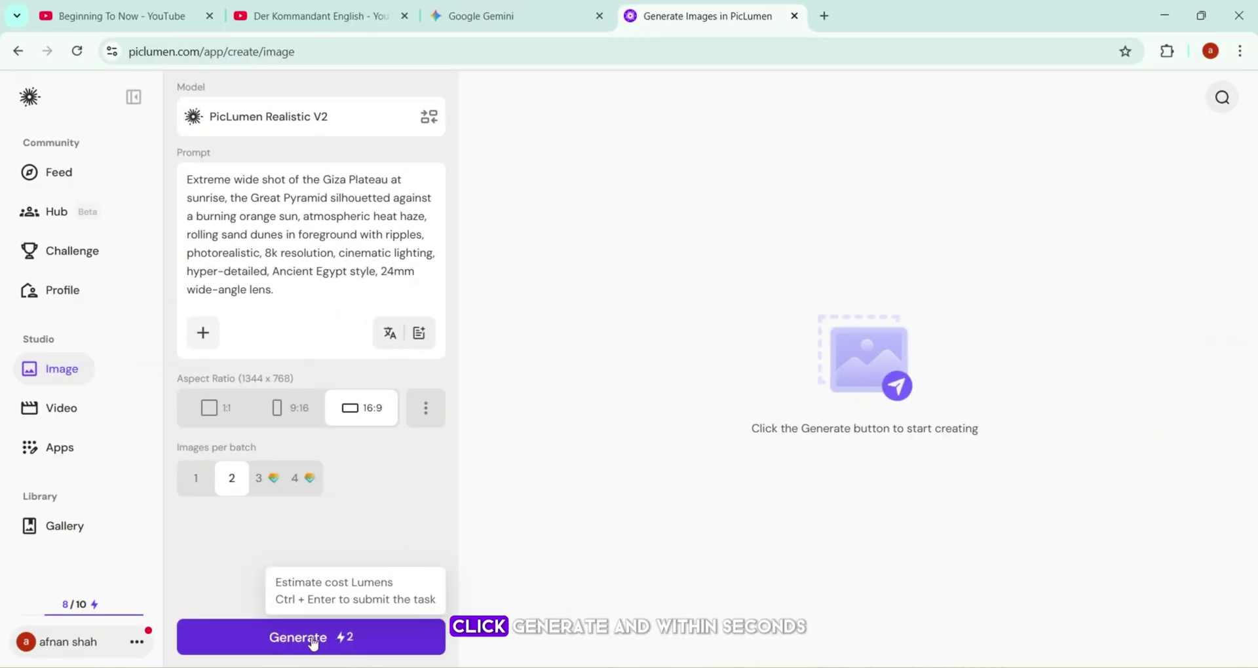
left_click(312, 638)
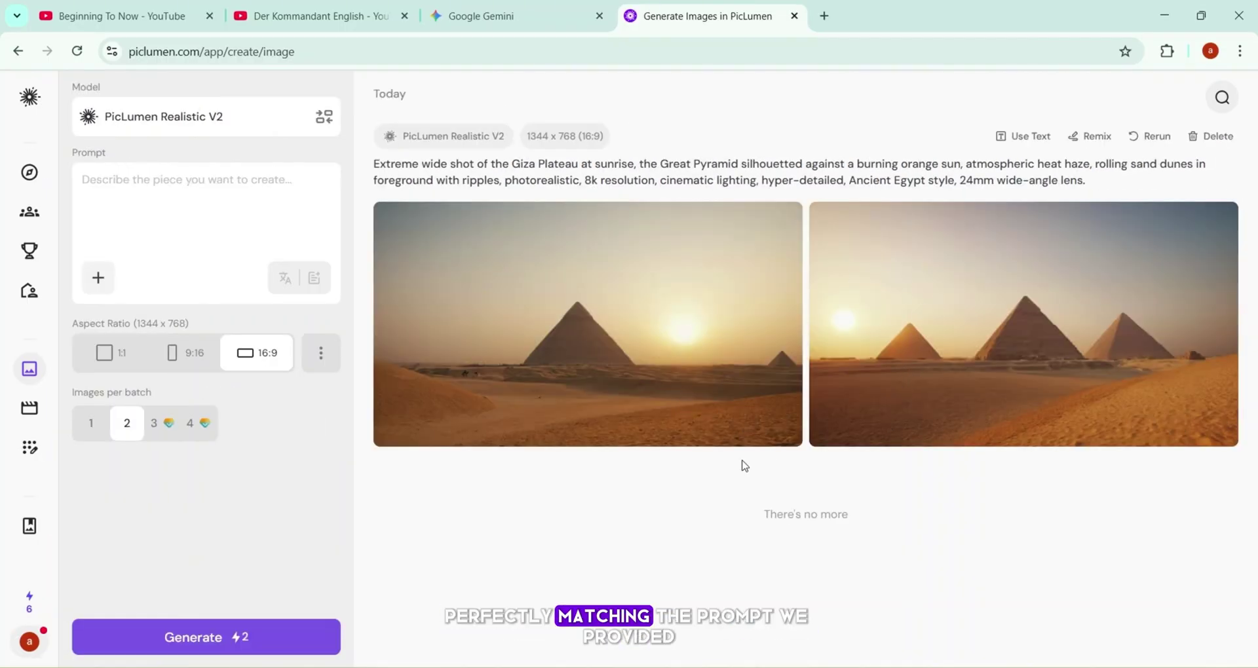
- Search 'ideogram' in a new tab, open the site, dismiss Styles popup and collapse the sidebar
left_click(824, 19)
type("ideo")
key("Return")
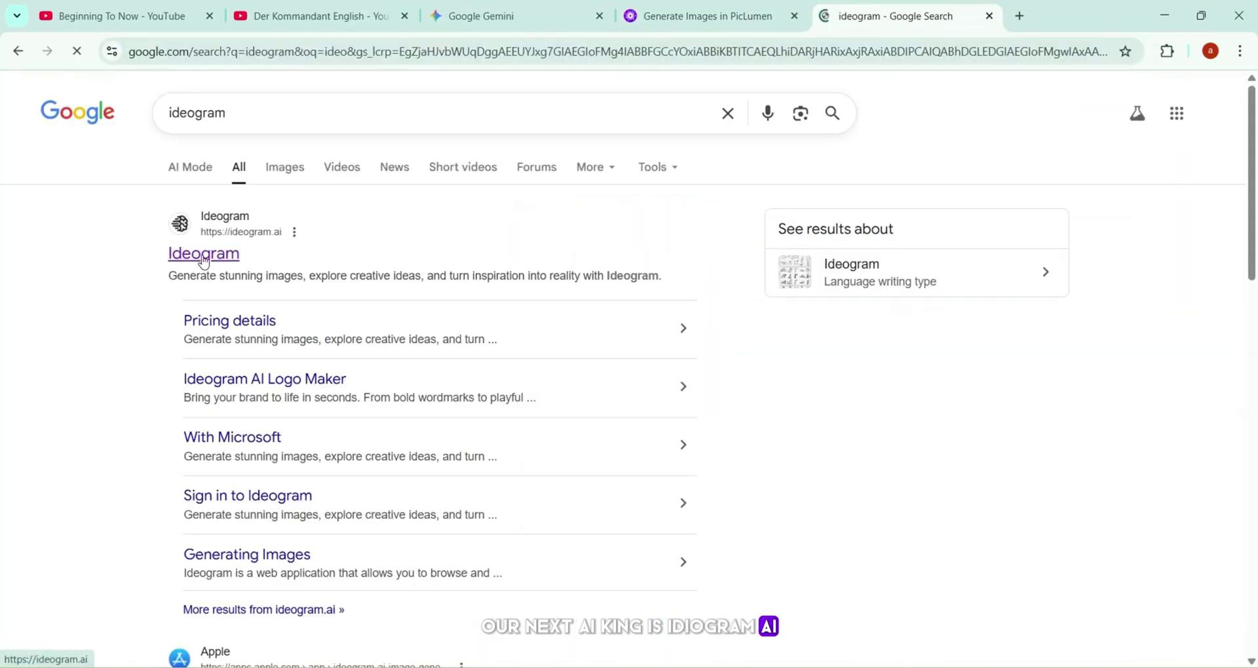
left_click(204, 257)
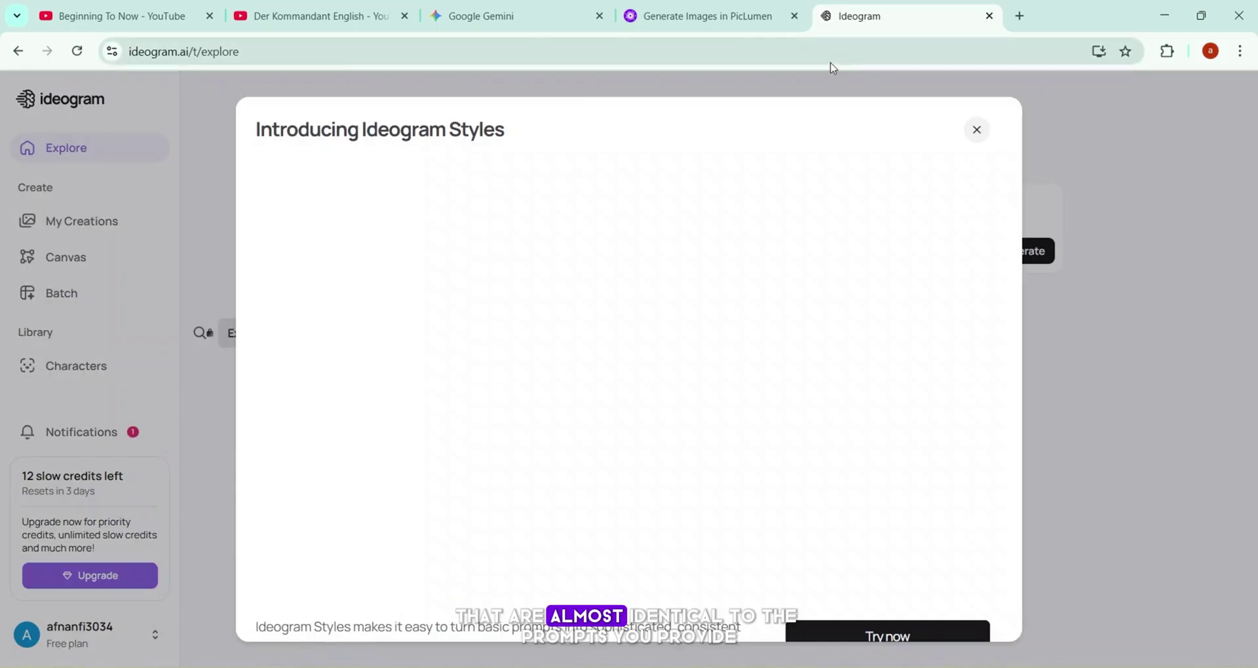
left_click(976, 130)
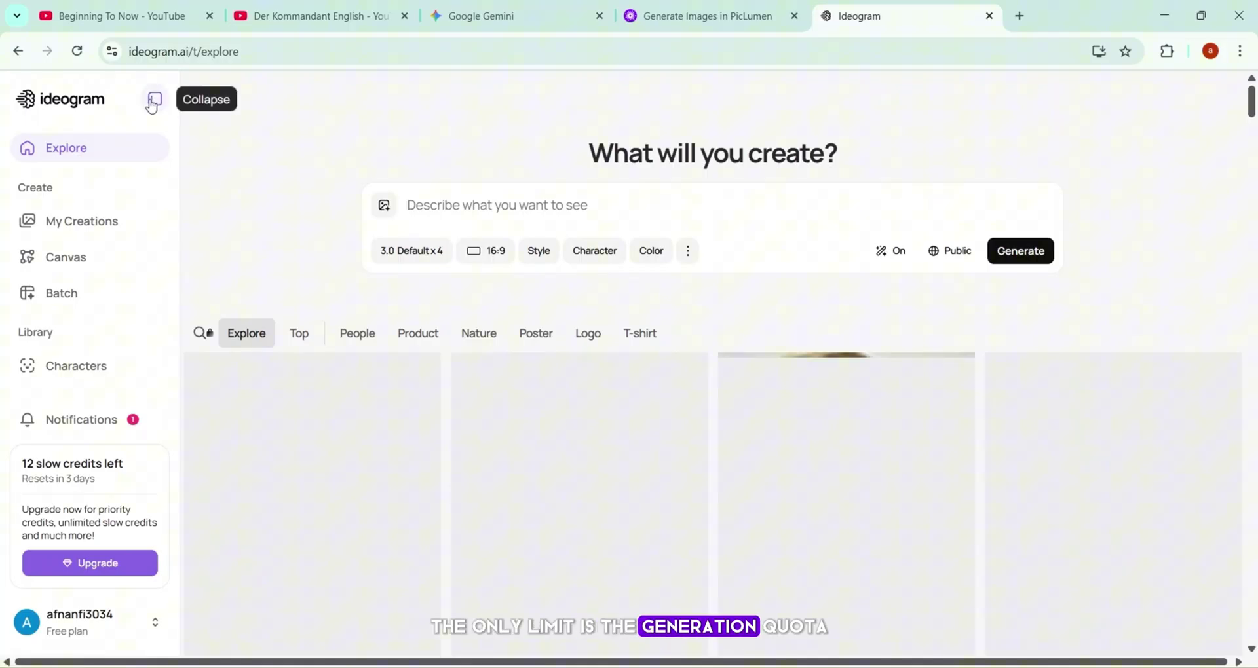
left_click(154, 100)
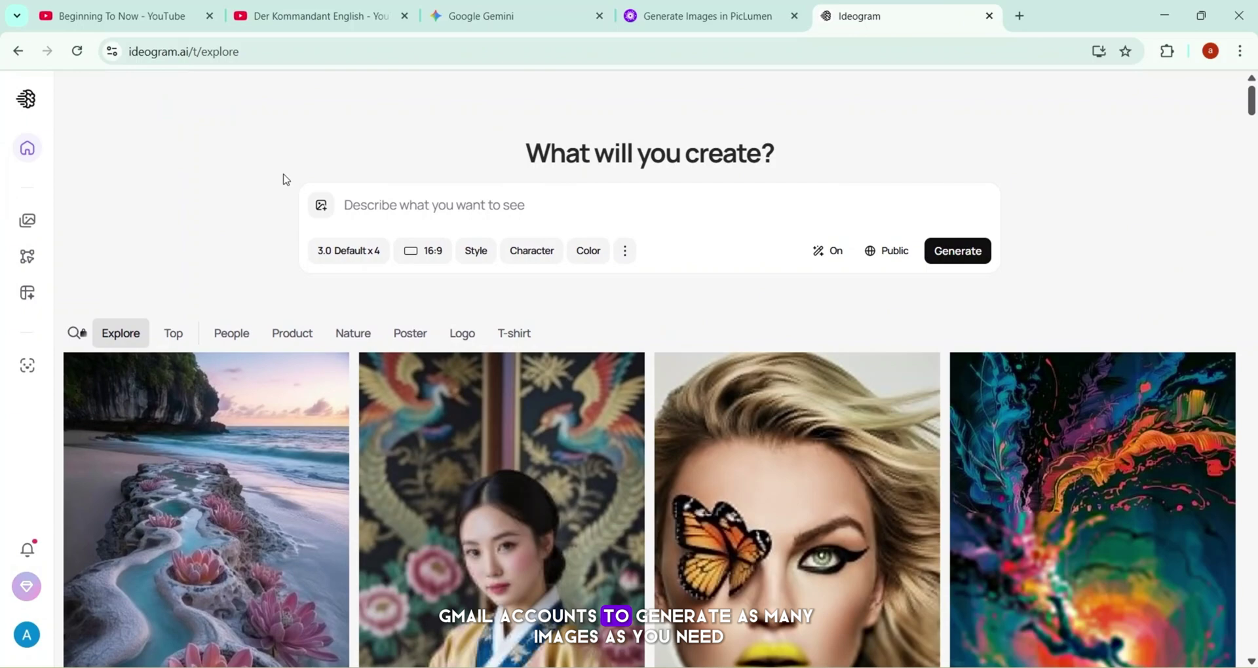
scroll(286, 179, "down", 1)
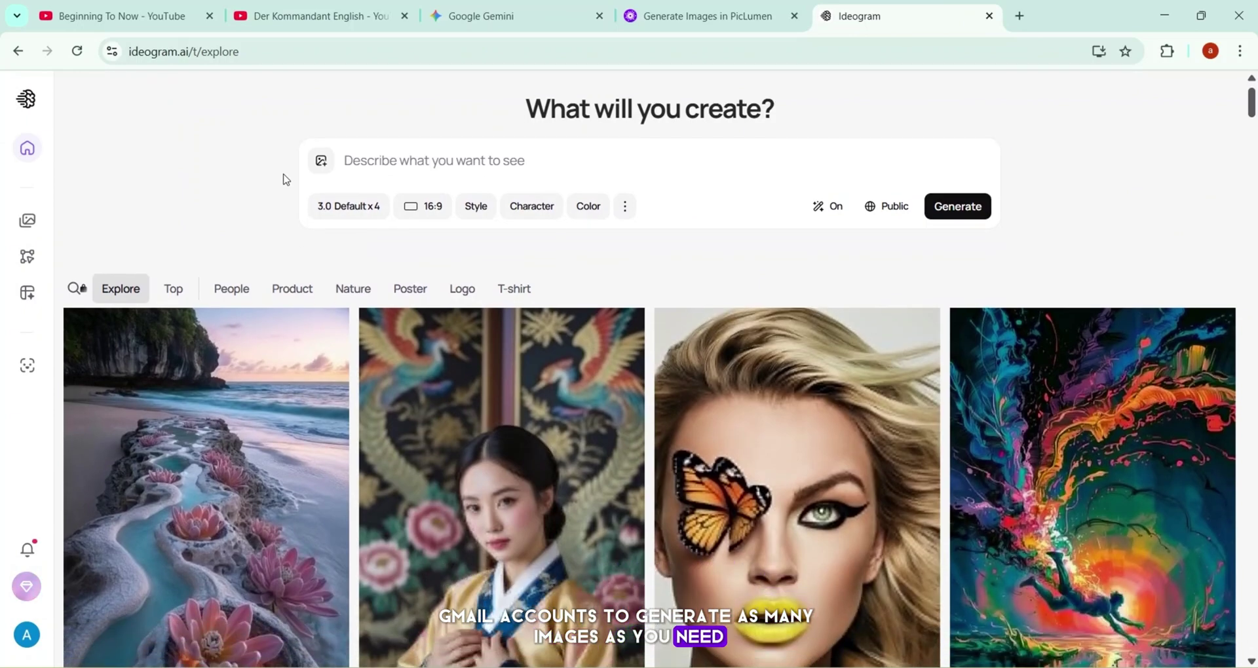
scroll(286, 179, "down", 1)
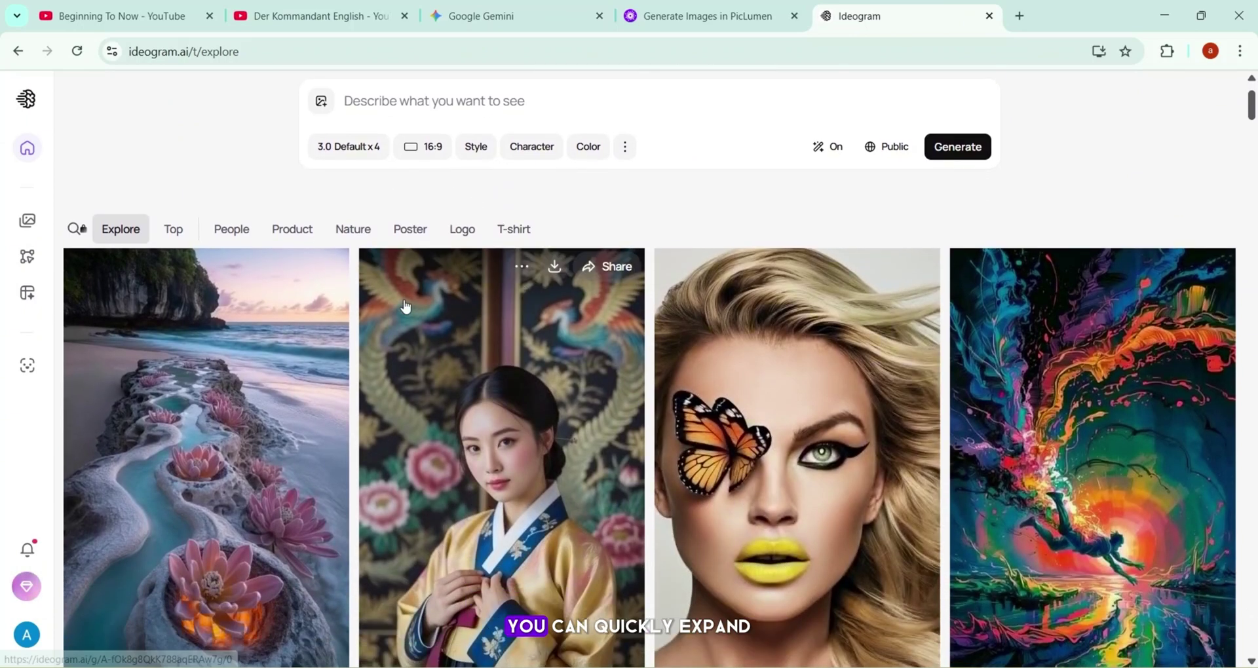
scroll(404, 303, "up", 2)
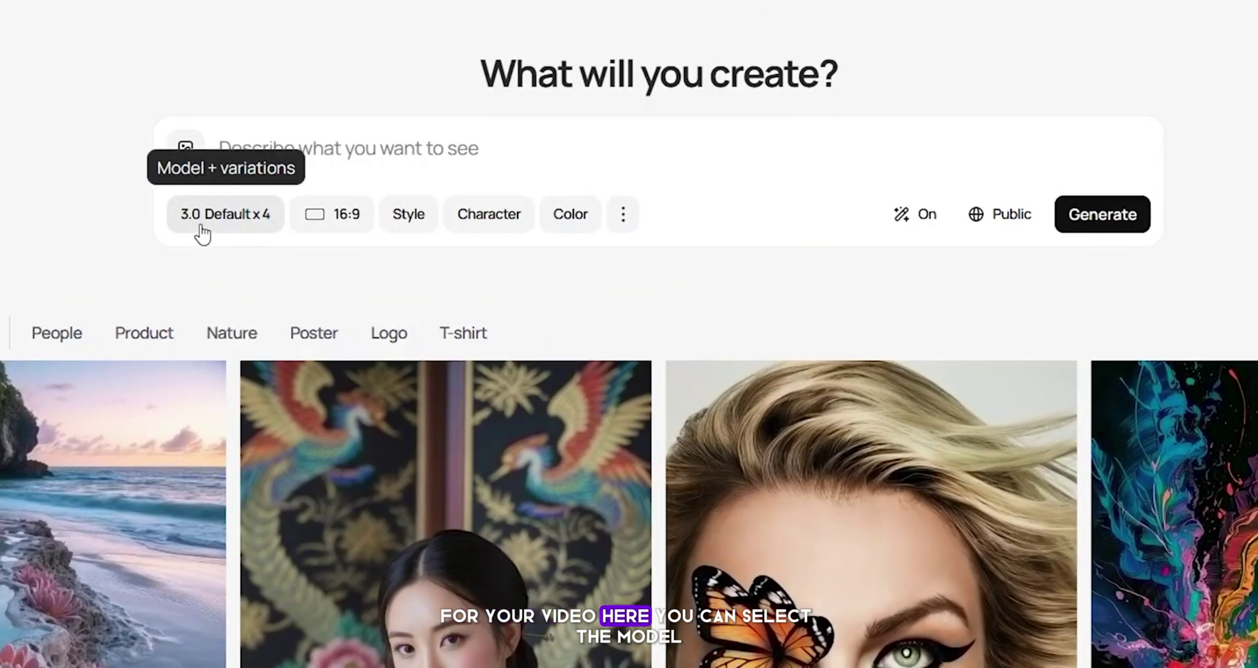
- Check the model, 16:9 and style options, generate from the Giza prompt, and open one result
left_click(328, 258)
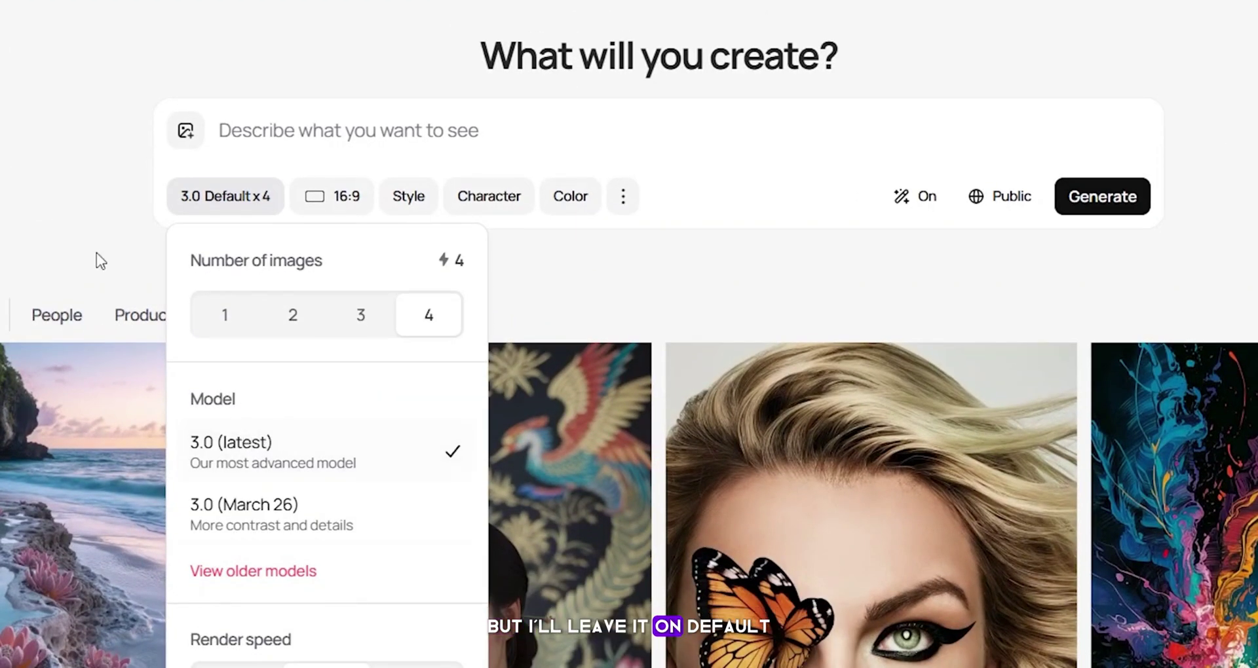
left_click(332, 196)
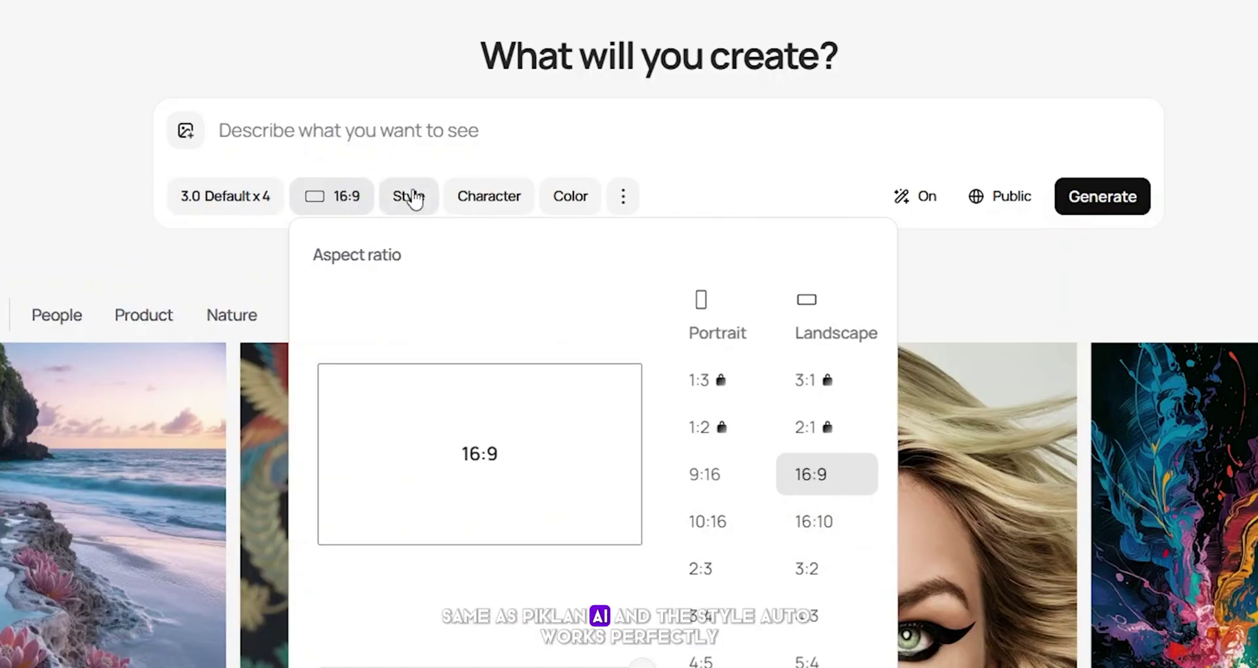
left_click(410, 197)
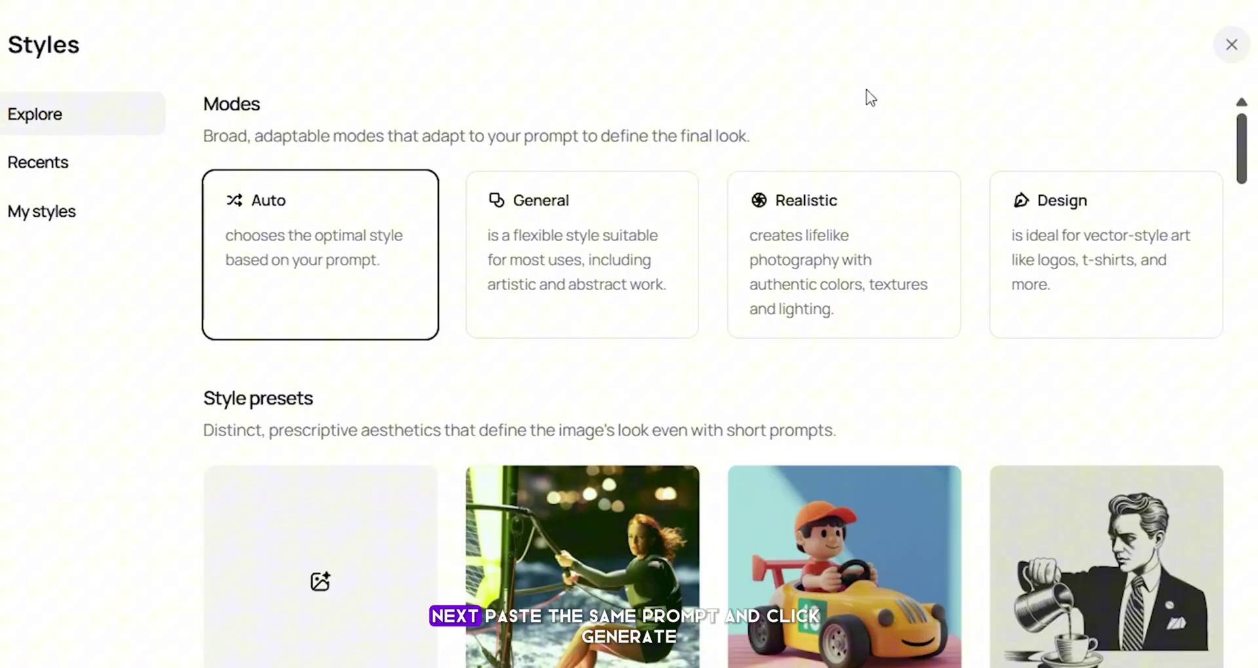
left_click(1226, 42)
left_click(592, 140)
type("Extreme wide shot of the Giza Plateau at sunrise, the Great Pyramid silhouetted against a burning orange sun, atmospheric heat haze, rolling sand dunes in foreground with ripples, photorealistic, 8k resolution, cinematic lighting, hyper-detailed, Ancient Egypt style, 24mm wide-angle lens.")
left_click(1101, 247)
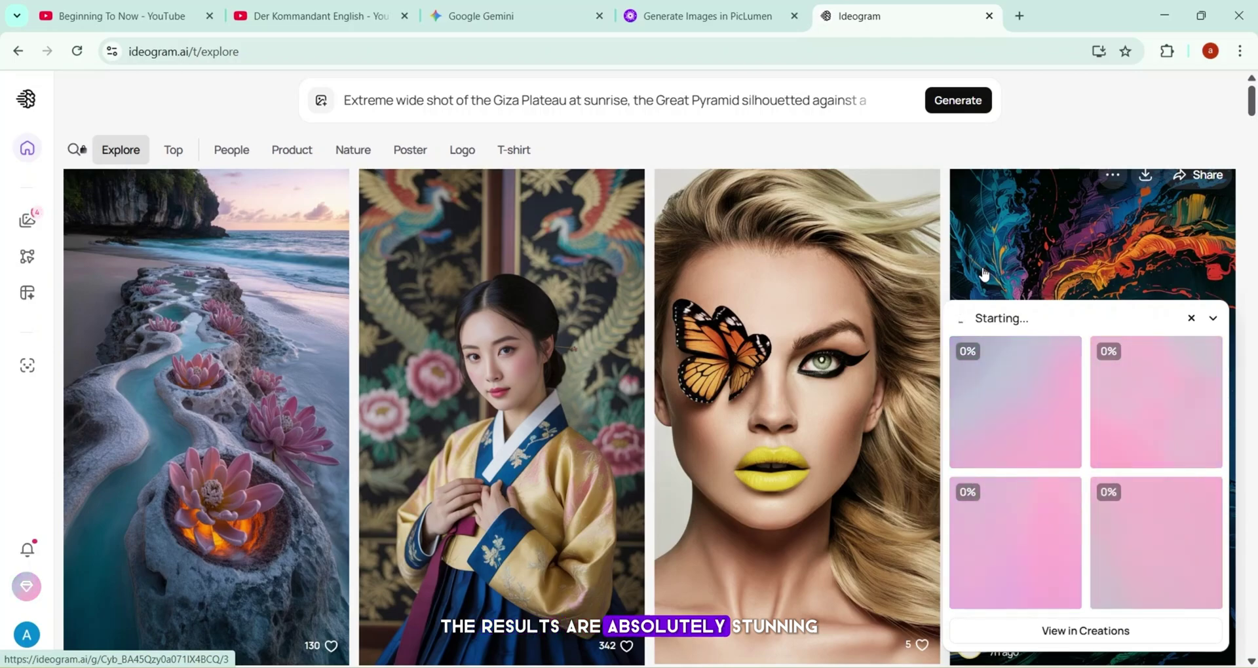
left_click(1015, 402)
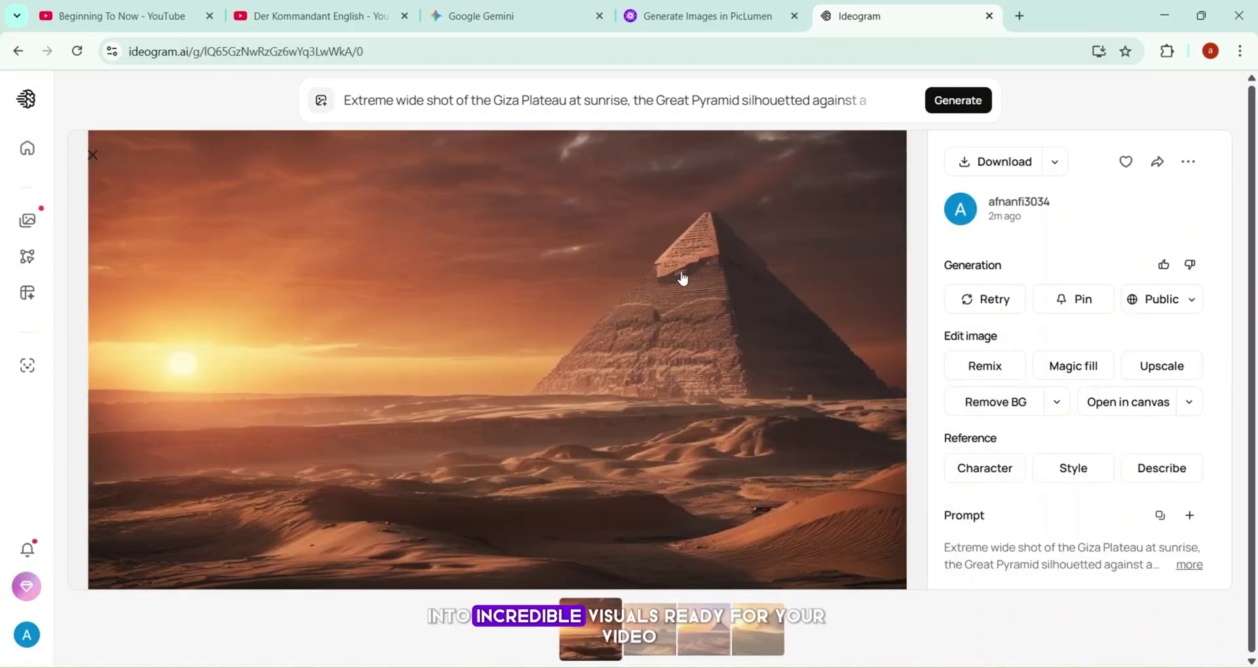
- Search Google for 'leonardo ai' in a new tab
left_click(1019, 16)
type("leo")
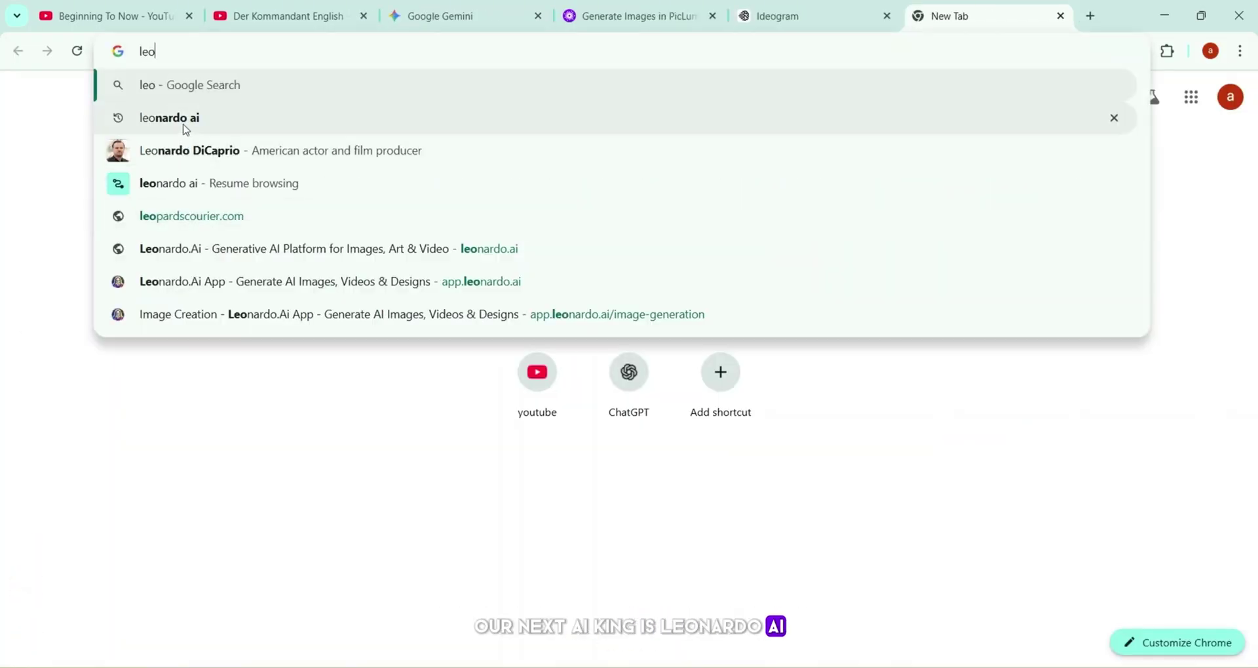
left_click(186, 119)
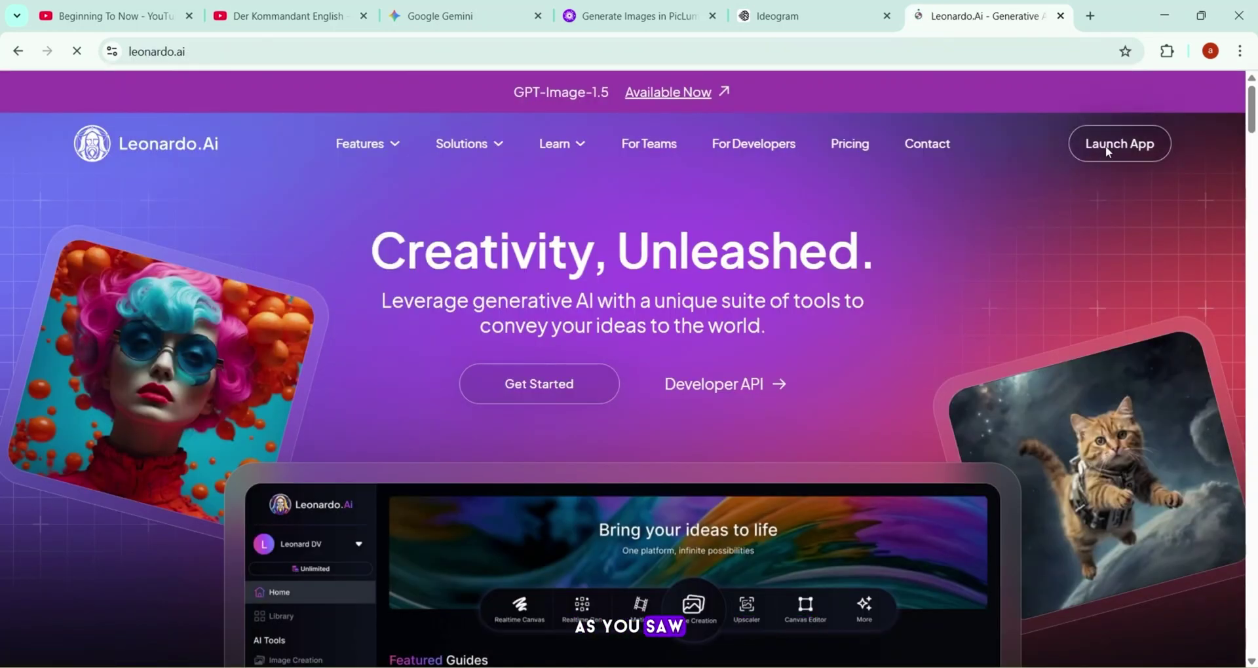
- Launch the Leonardo.Ai app, go to image creation and choose the Phoenix 1.0 model
left_click(1106, 145)
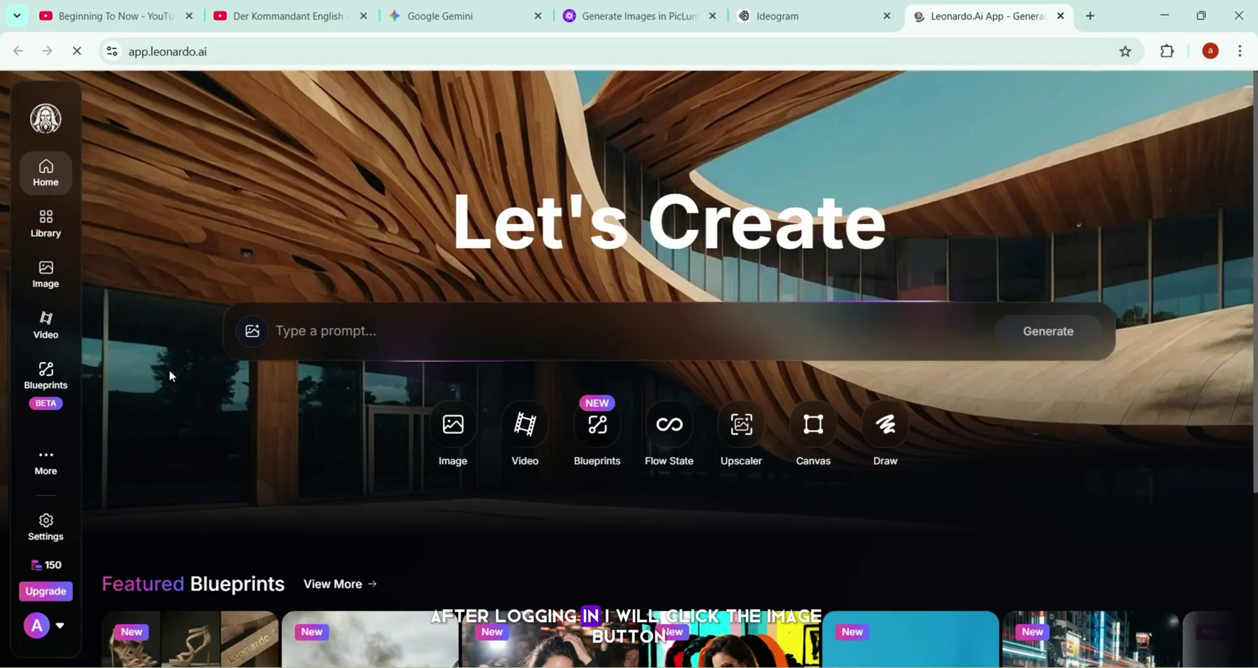
left_click(50, 277)
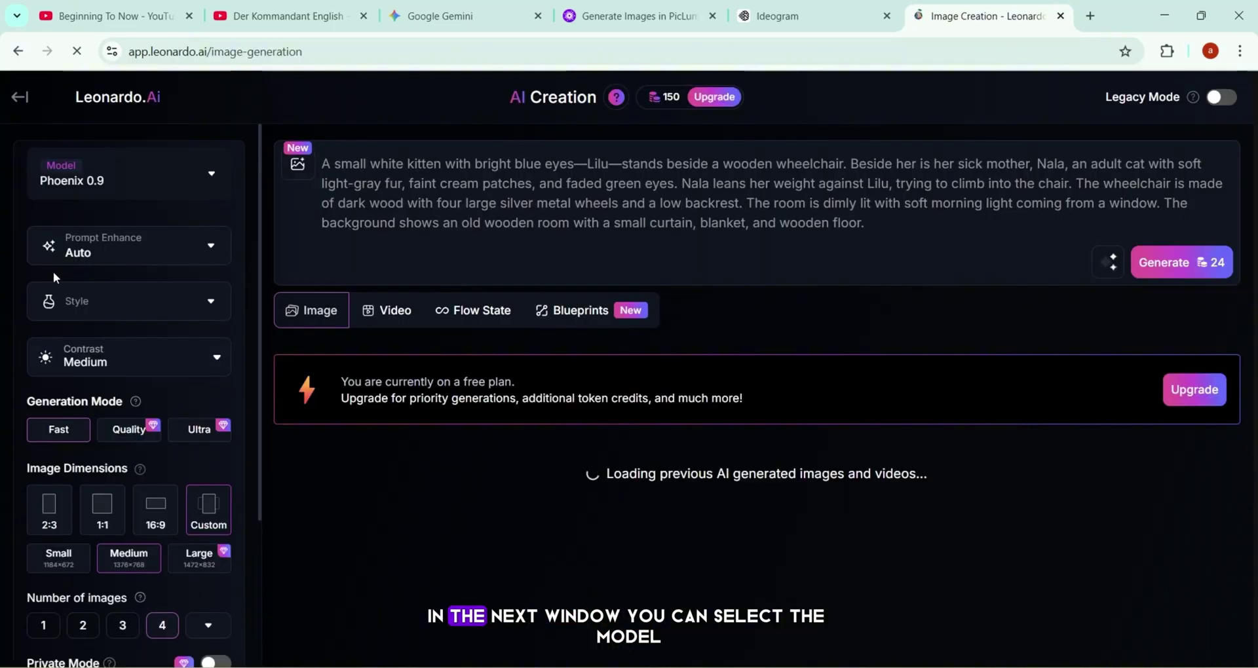
left_click(204, 176)
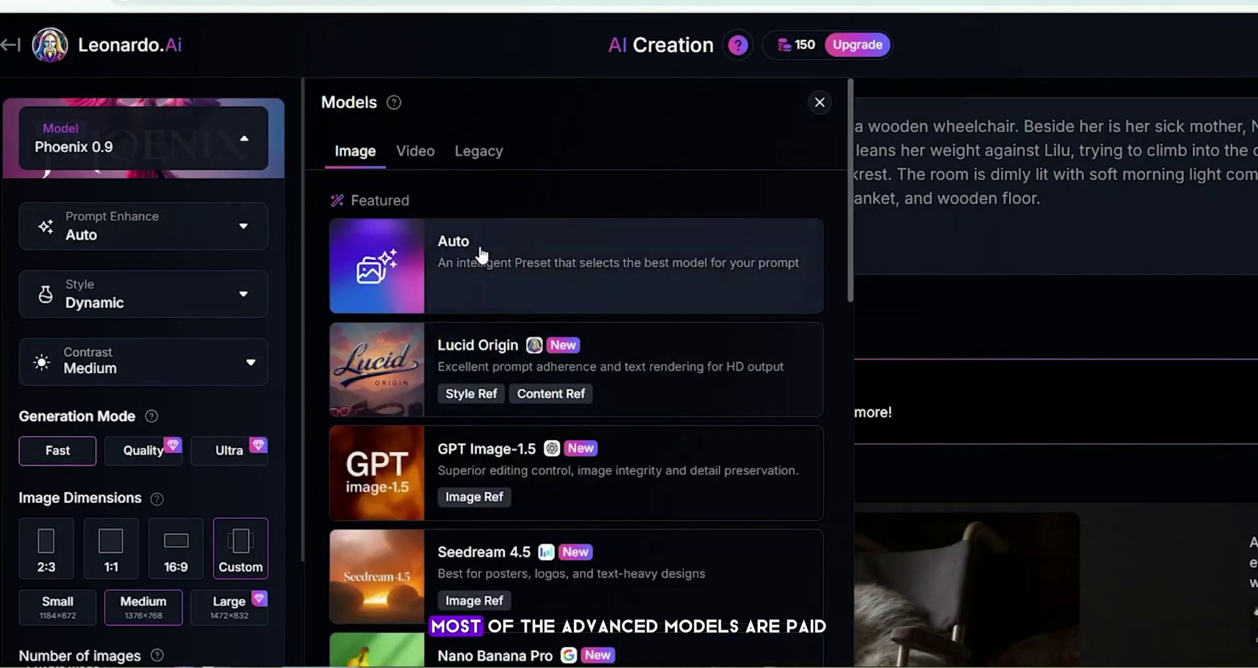
scroll(481, 254, "down", 20)
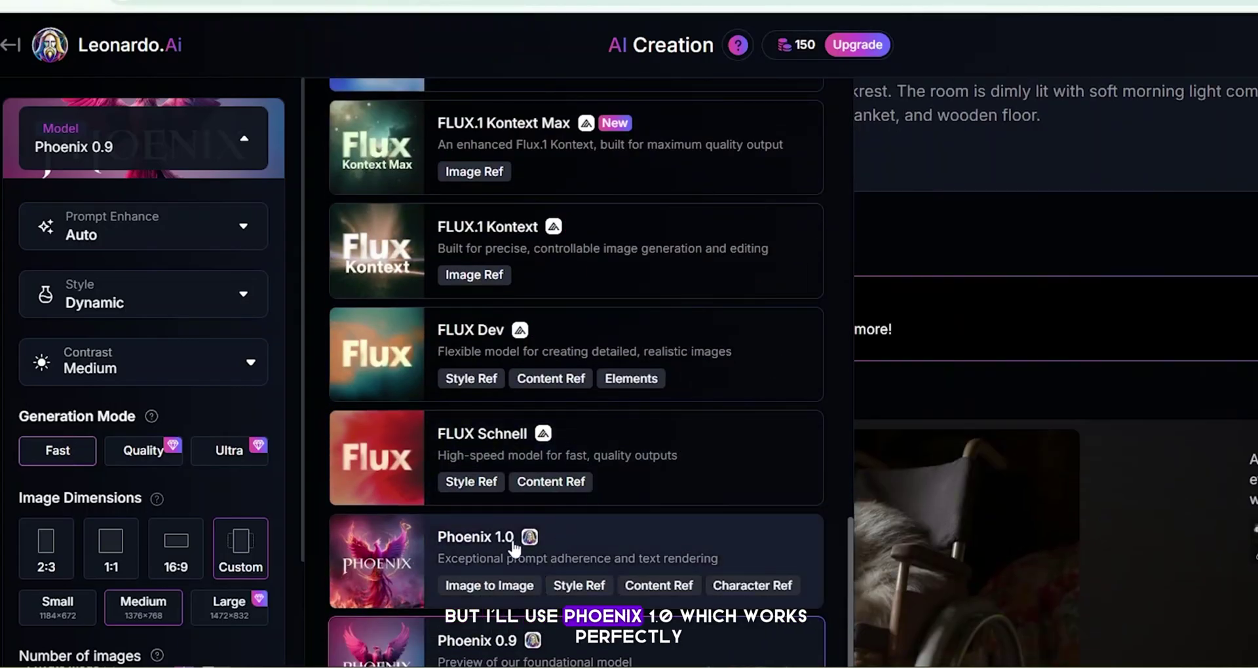
left_click(514, 547)
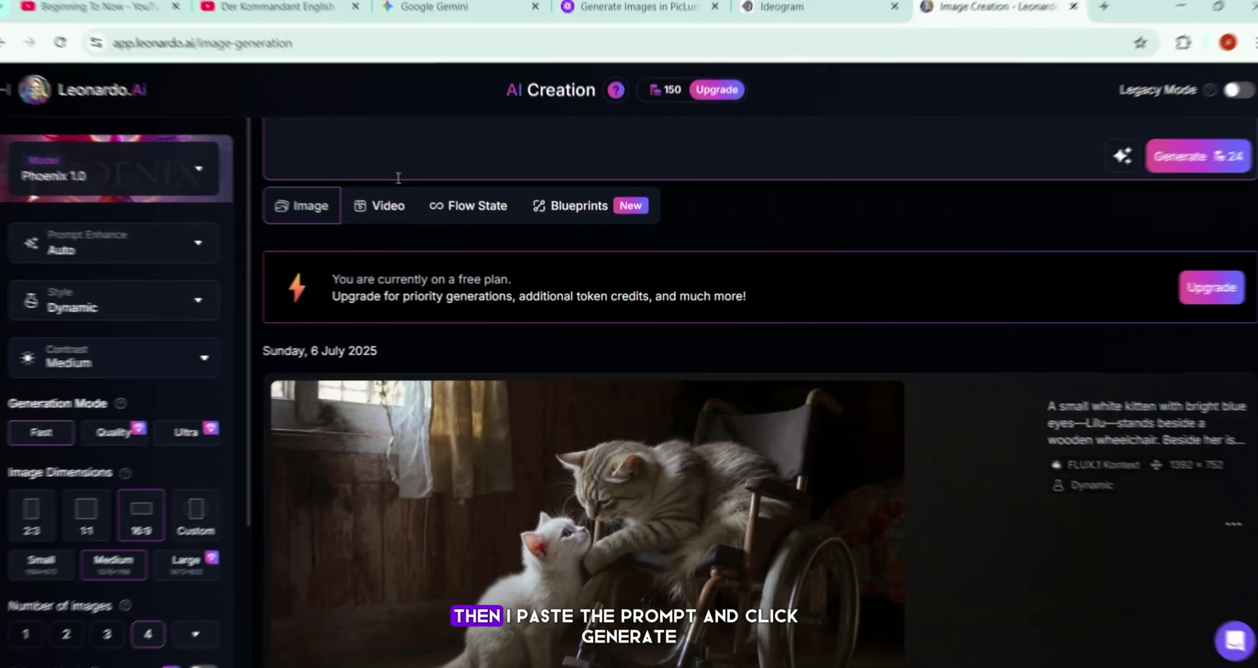
- Paste the Giza Plateau prompt and generate the images
type("Extreme wide shot of the Giza Plateau at sunrise, the Great Pyramid silhouetted against a burning orange sun, atmospheric heat haze, rolling sand dunes in foreground with ripples, photorealistic, 8k resolution, cinematic lighting, hyper-detailed, Ancient Egypt style, 24mm wide-angle lens.")
left_click_drag(321, 163, 1171, 190)
key("ctrl+c")
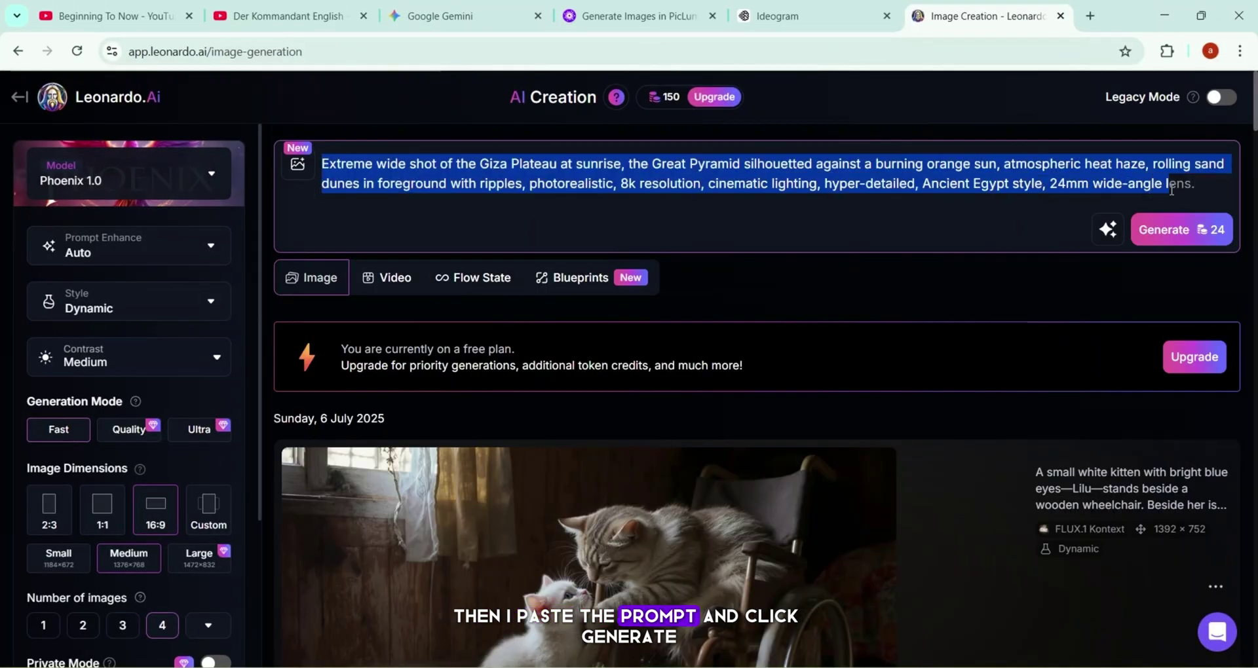
left_click(1173, 233)
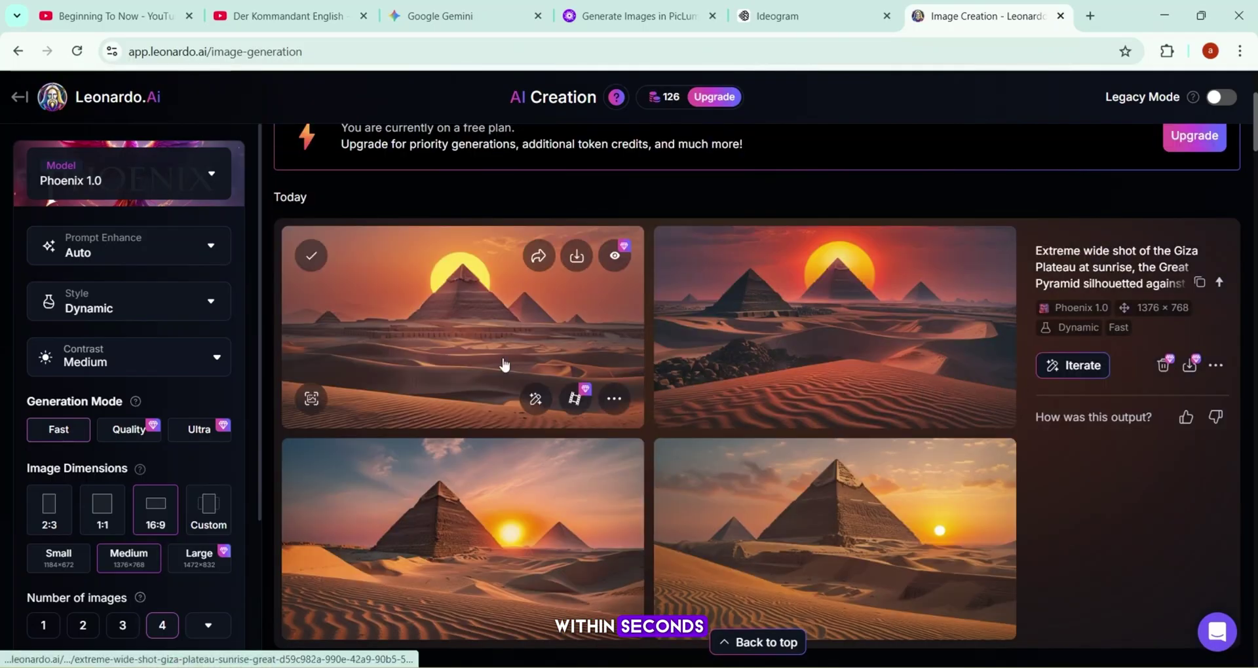
- View the generated pyramid images one by one at full size
left_click(747, 317)
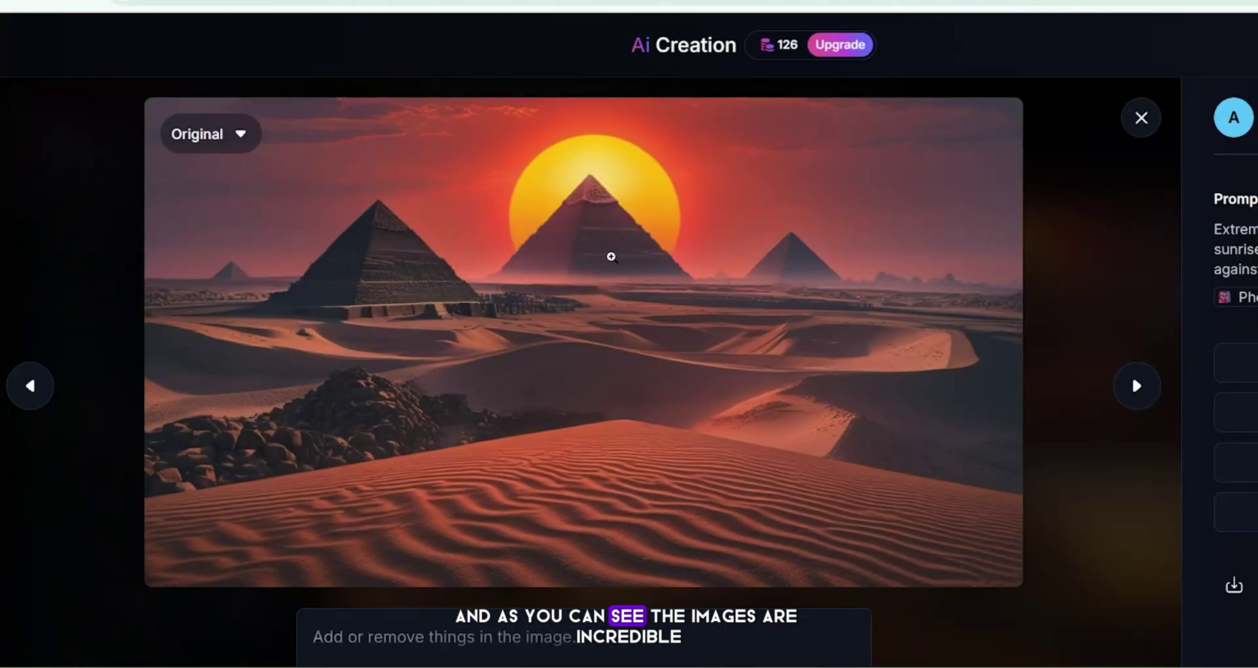
left_click(1121, 392)
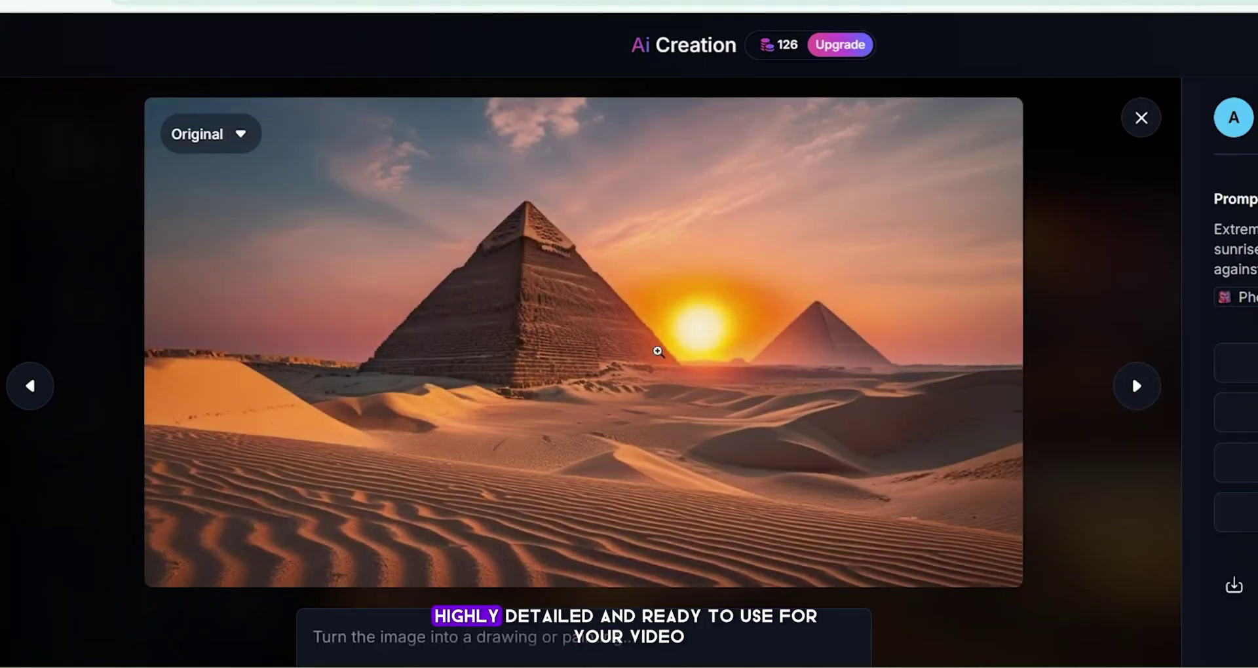
left_click(1134, 402)
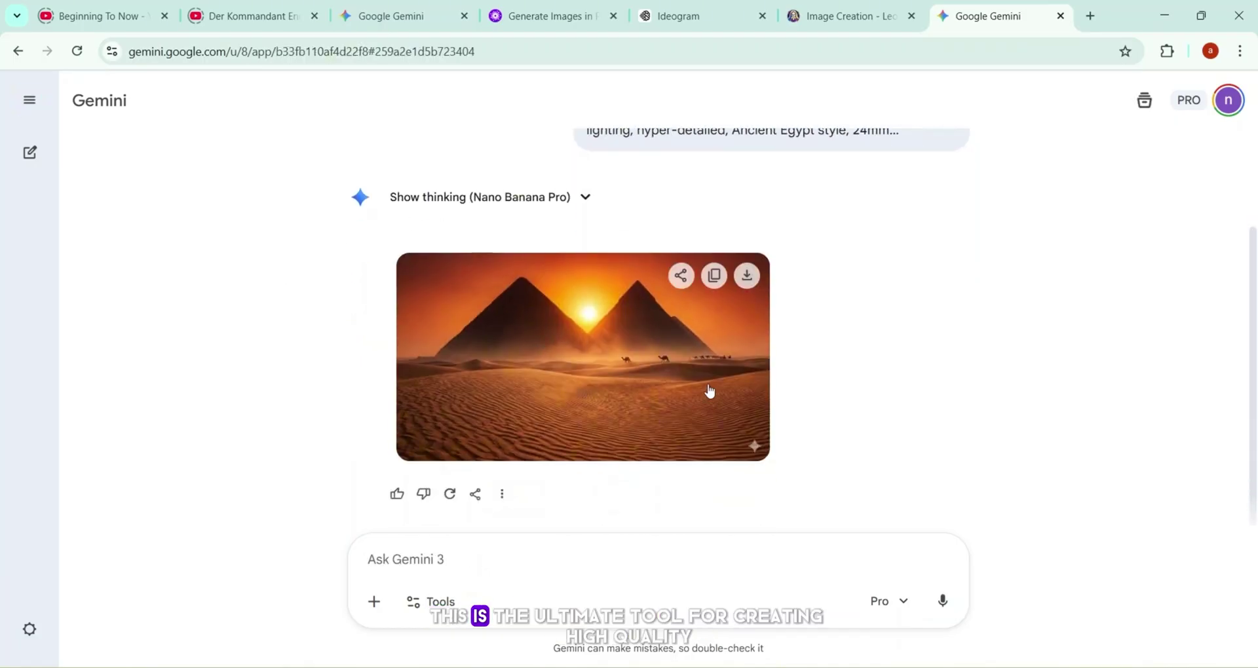
- View the generated pyramid image full size and download it
left_click(710, 391)
left_click(1095, 230)
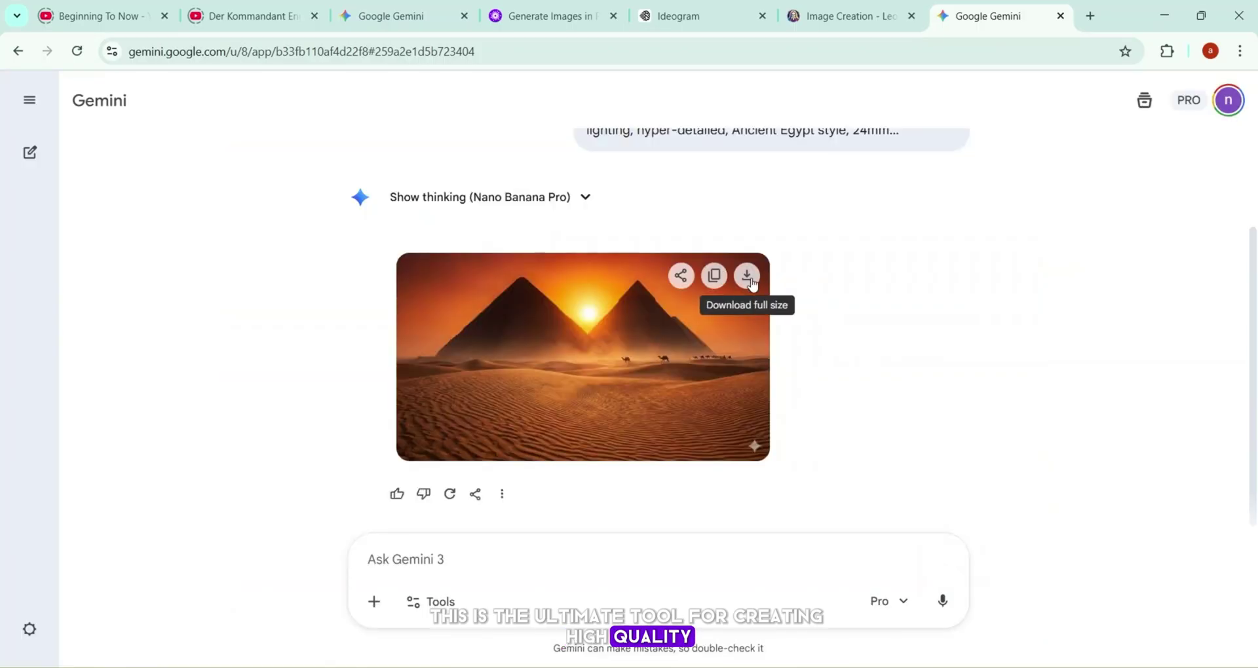
left_click(747, 275)
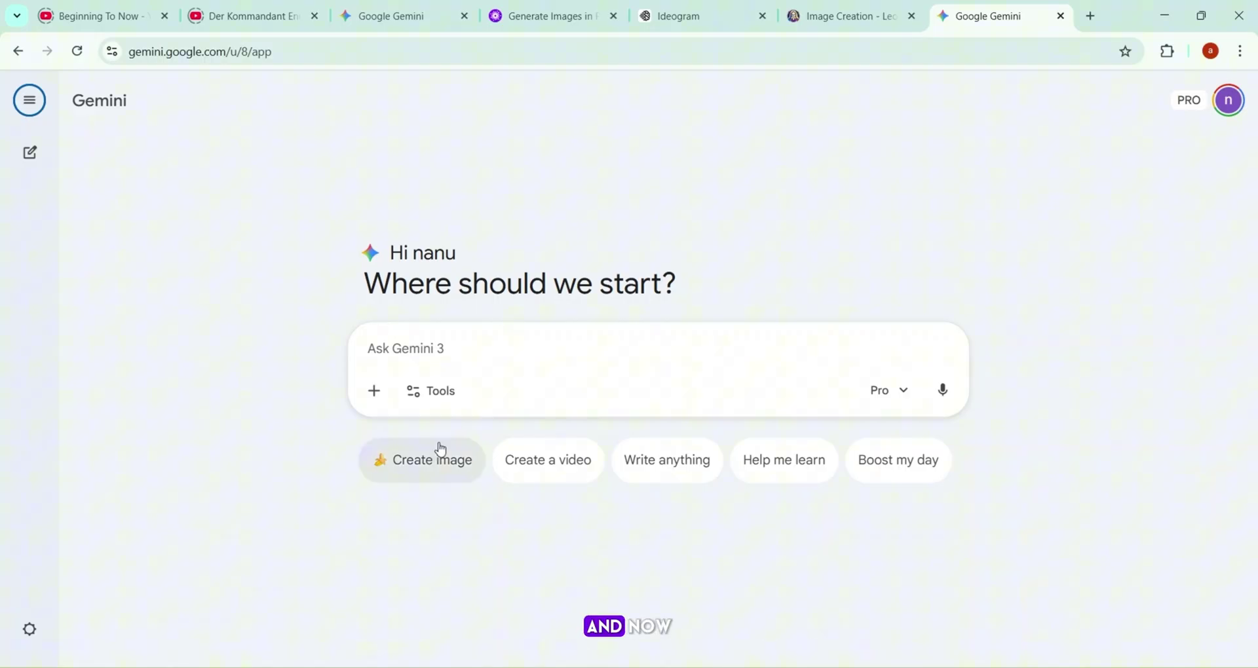
- Regenerate from the pasted Giza Plateau prompt with its aspect-ratio text, then view the result full size
left_click(426, 467)
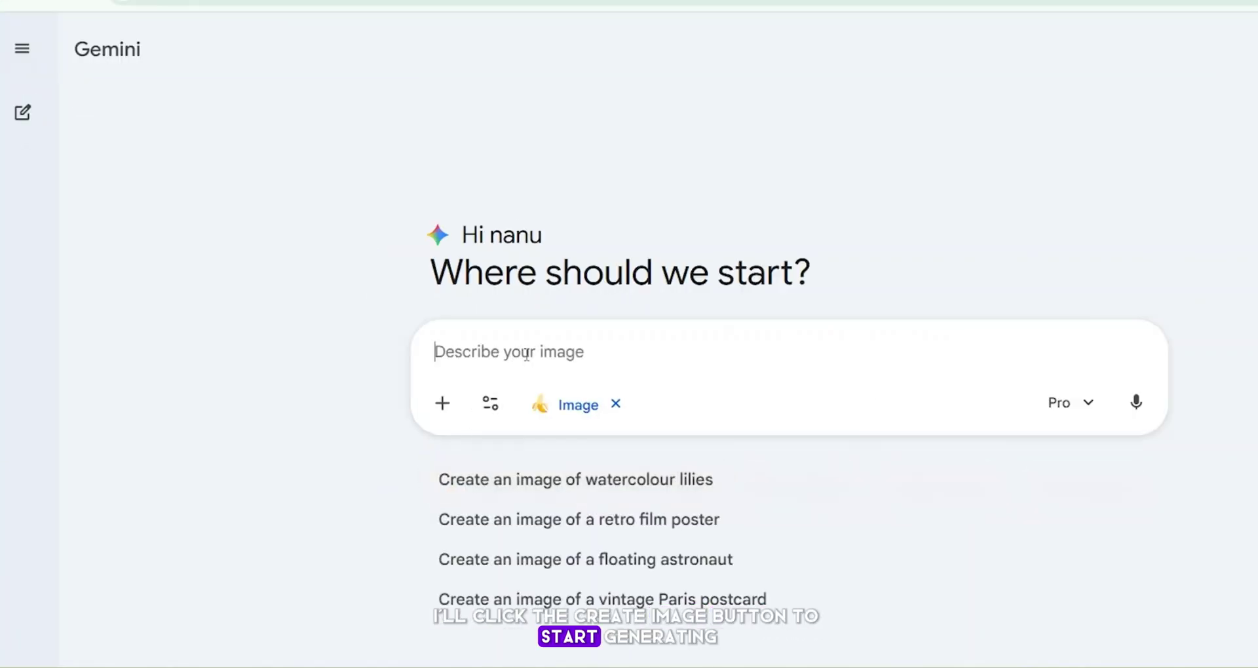
key("ctrl+v")
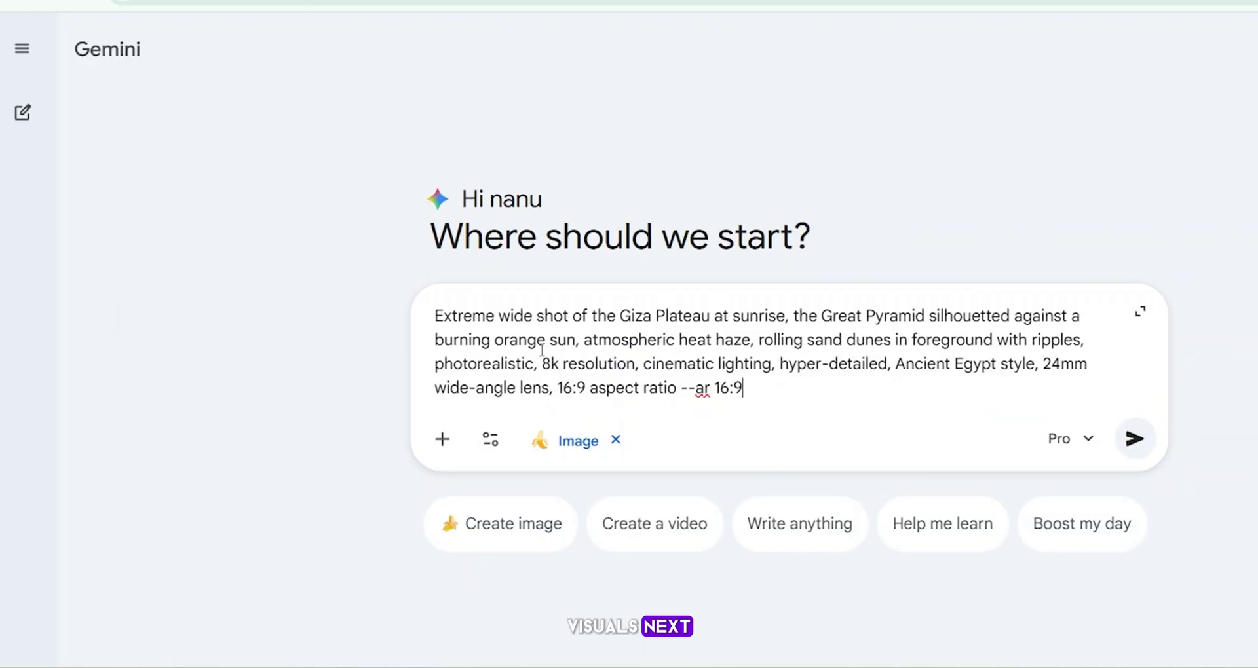
left_click_drag(621, 388, 744, 387)
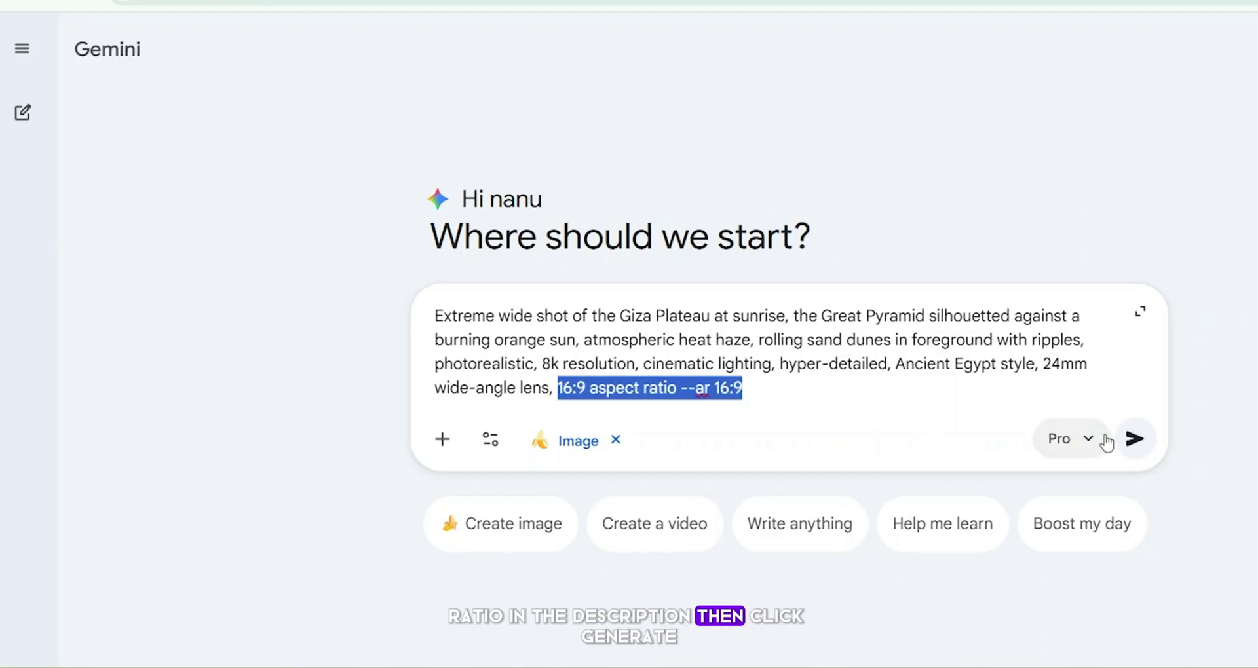
left_click(1135, 438)
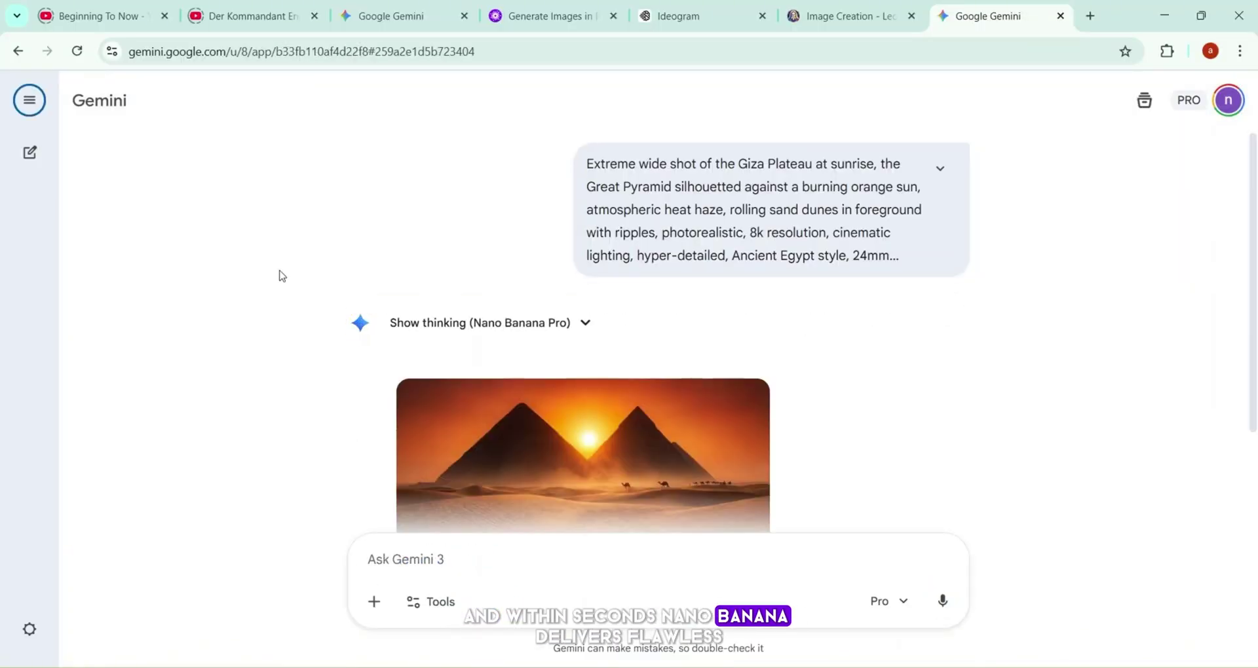
scroll(278, 275, "down", 2)
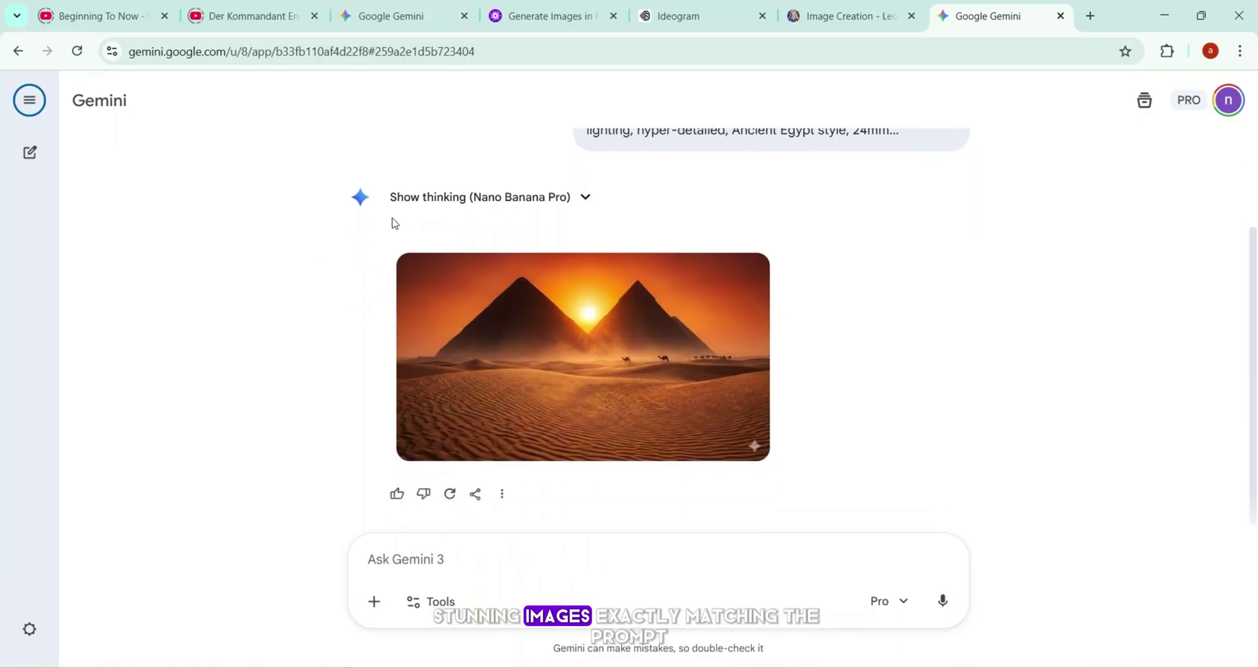
left_click(709, 391)
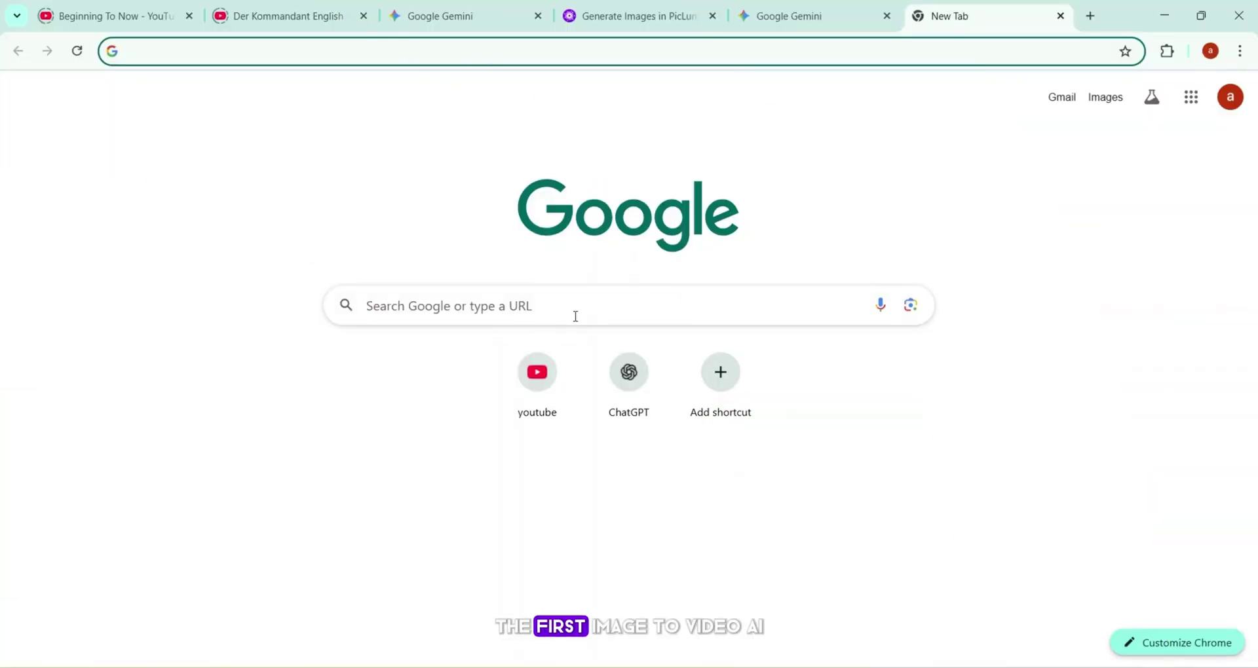
- Search Google for 'Grok' and open Grok Imagine
left_click(575, 317)
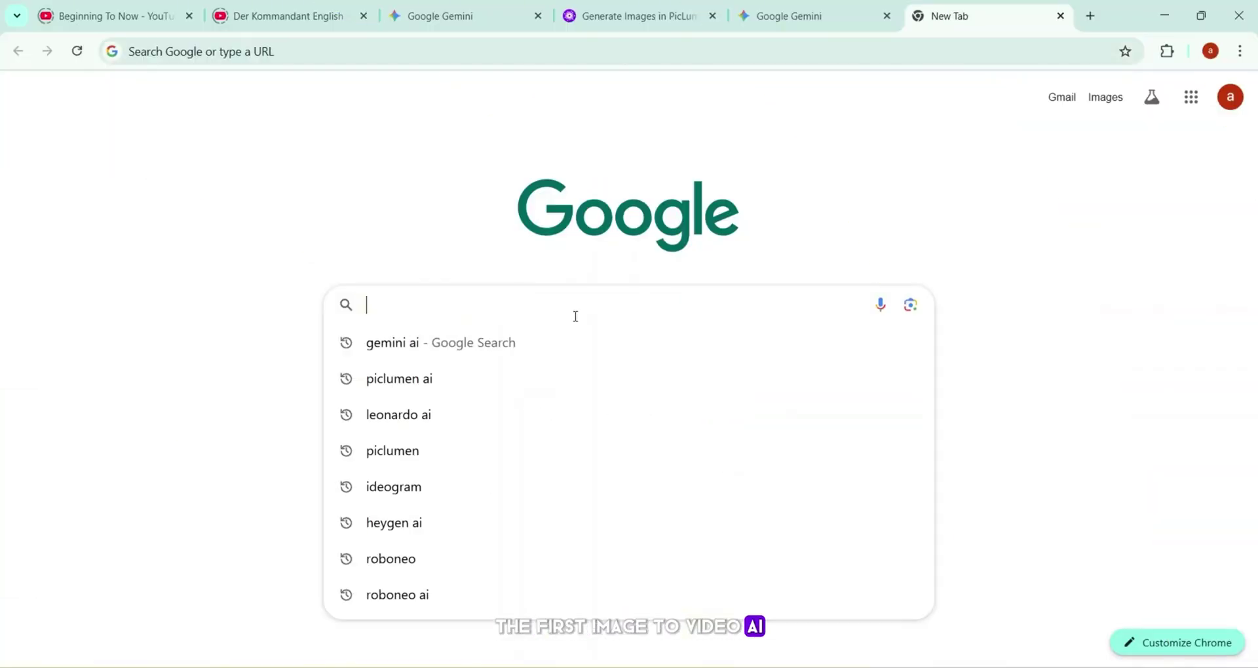
type("Grok")
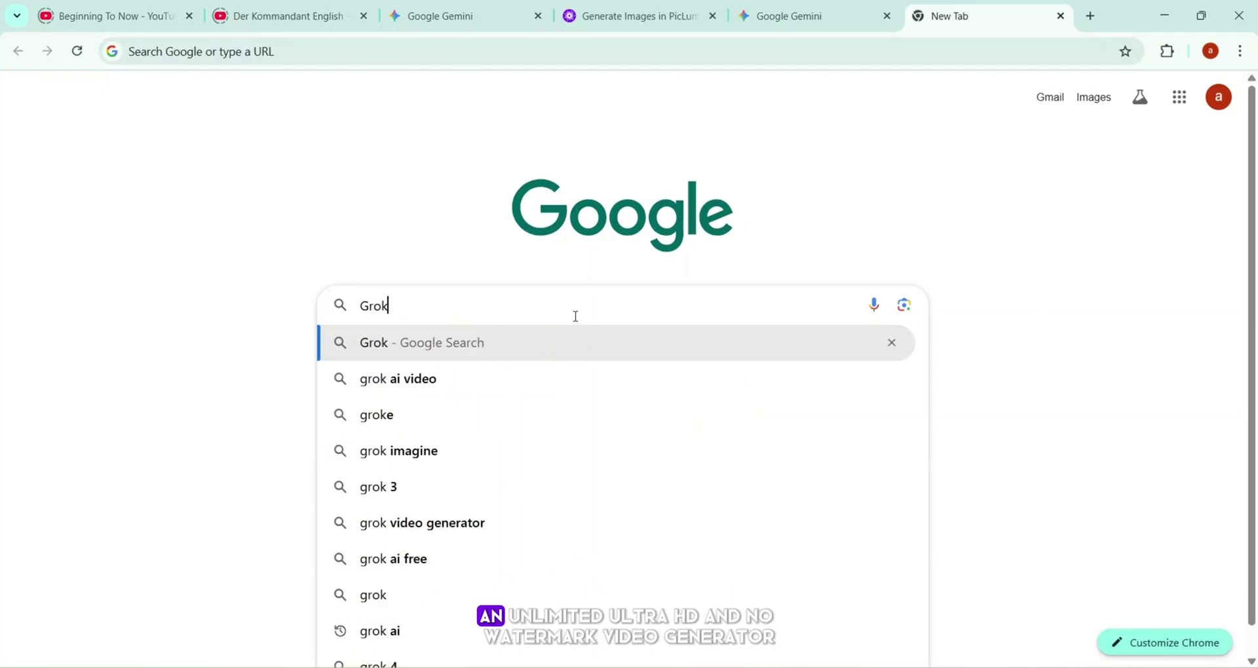
left_click(520, 380)
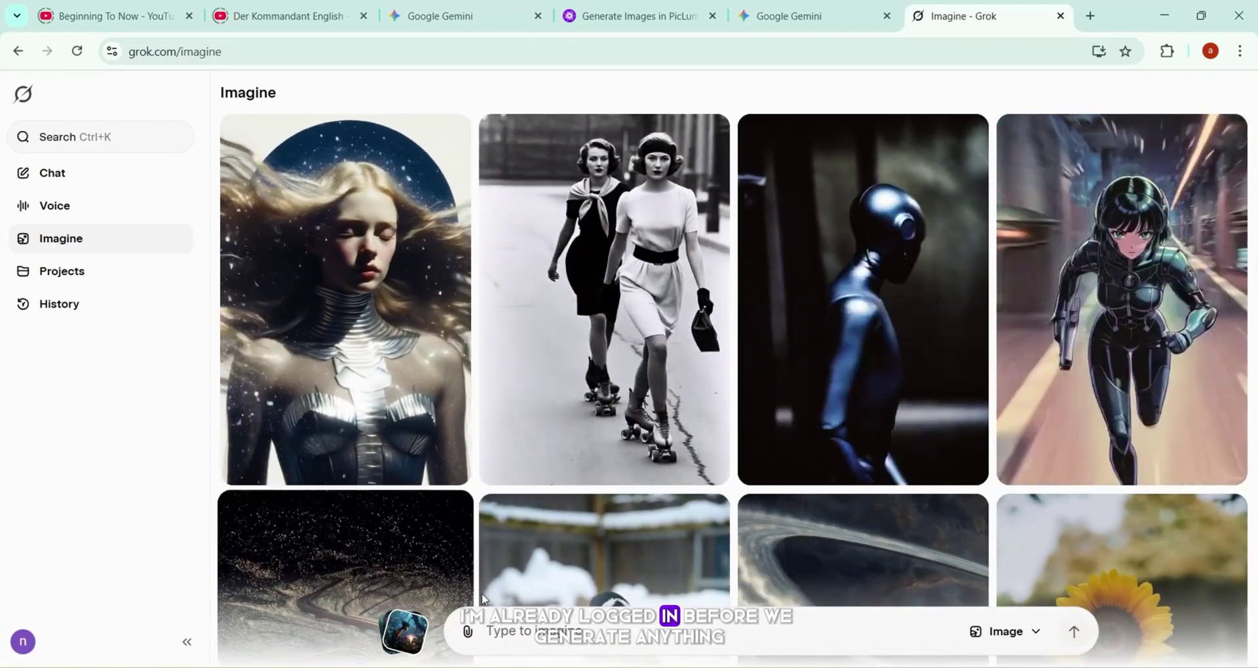
left_click(467, 631)
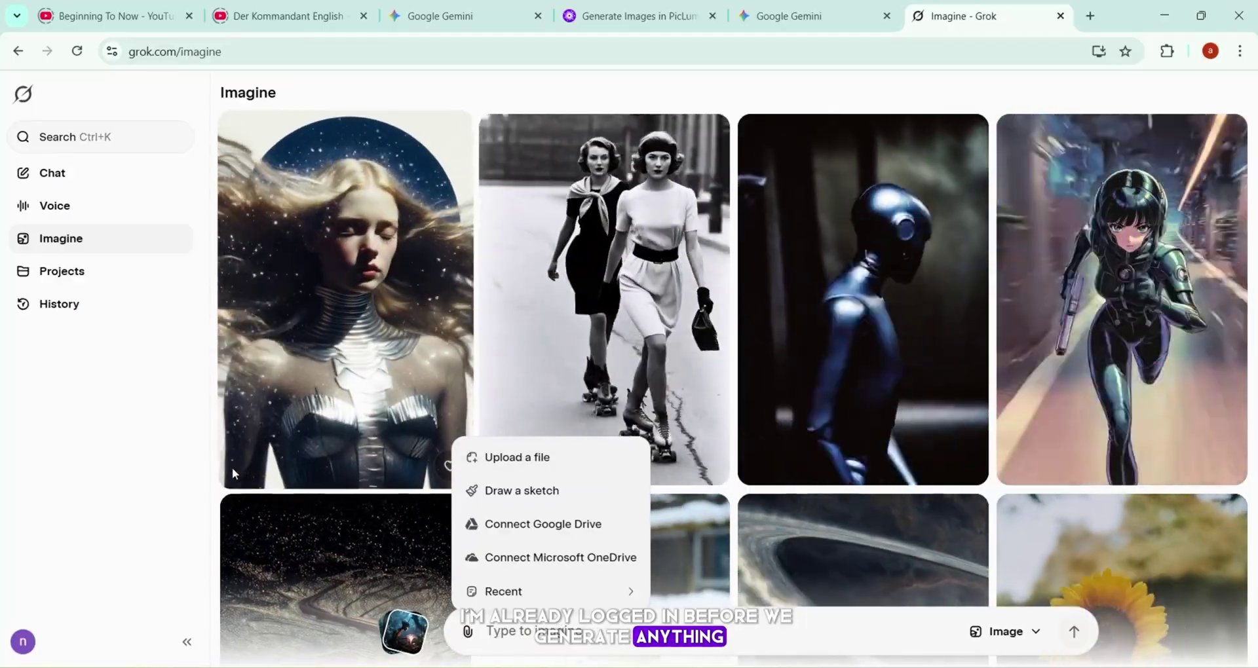
left_click(184, 548)
- Switch off Enable Automatic Video Generation under Settings > Behavior, then start uploading an image from the computer
left_click(23, 641)
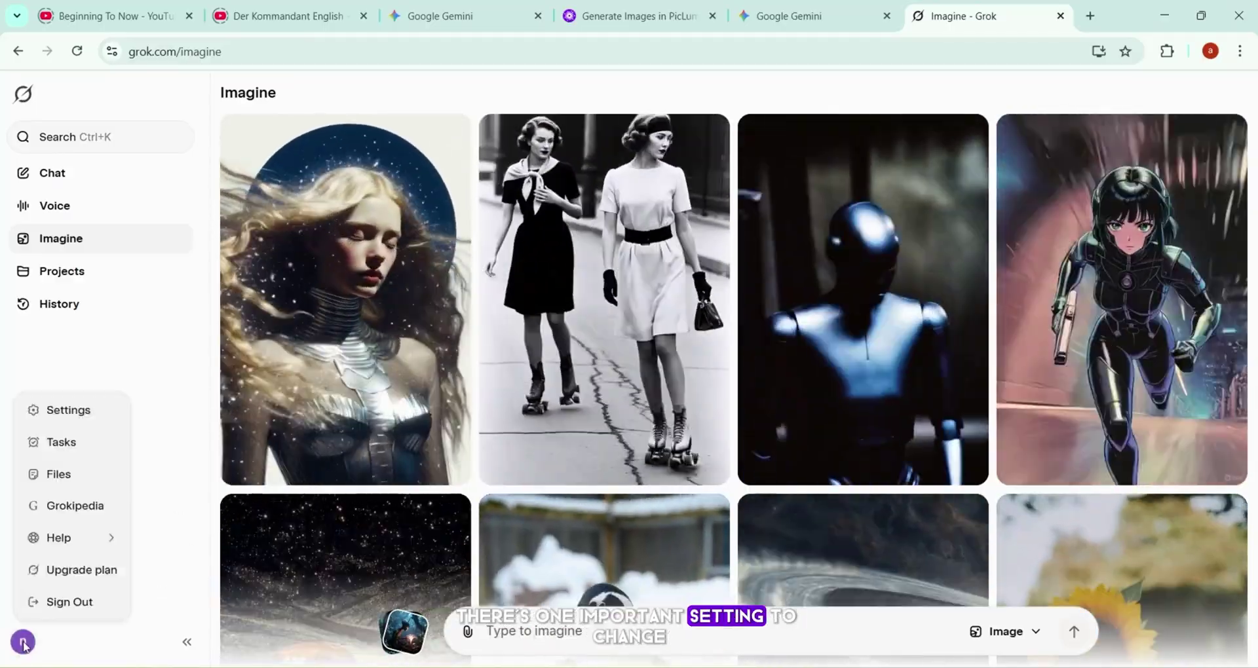
left_click(72, 410)
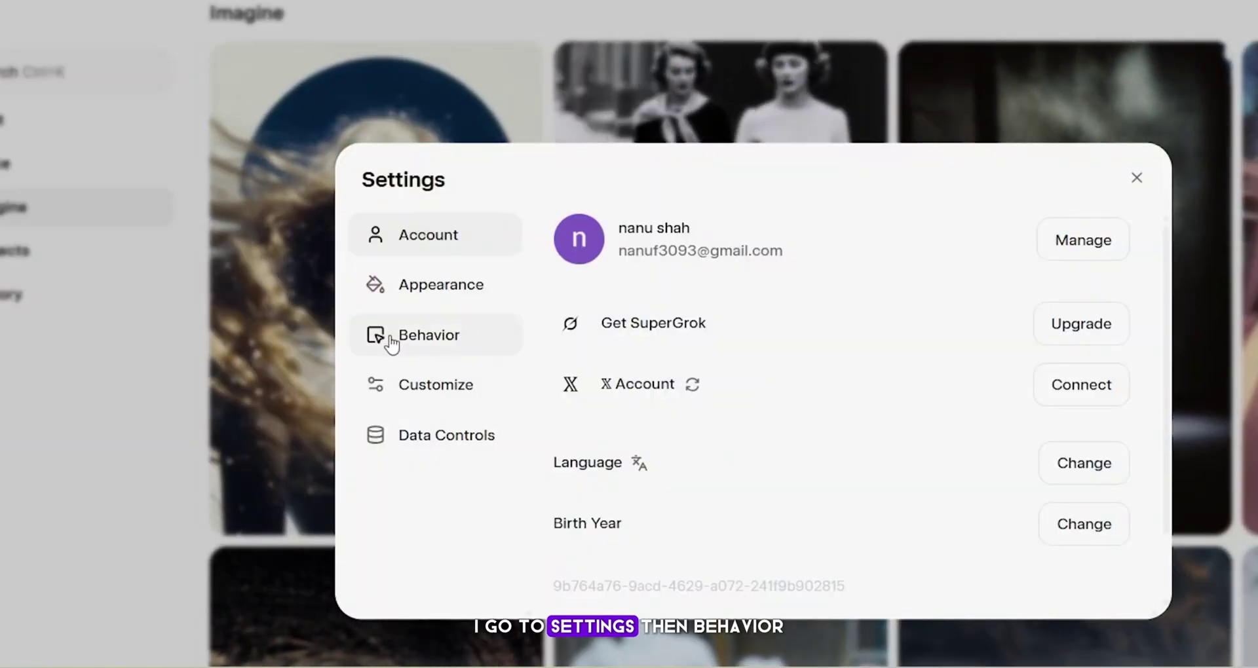
left_click(391, 342)
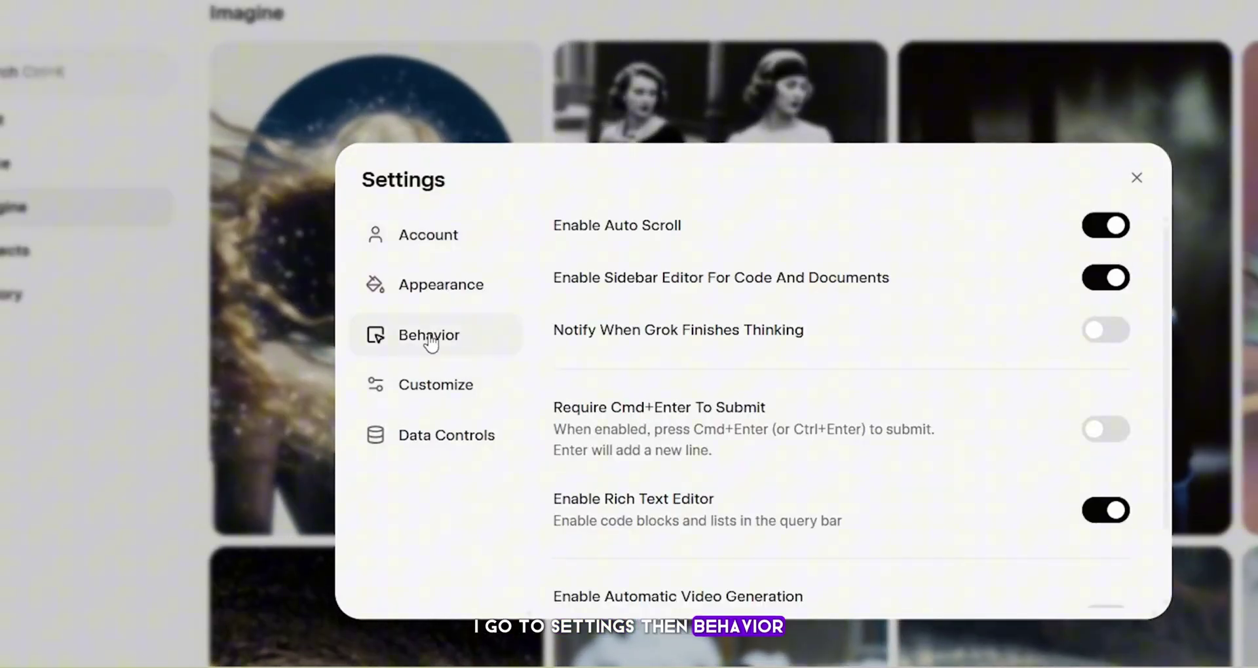
scroll(553, 516, "down", 2)
left_click_drag(553, 517, 648, 558)
left_click(1113, 536)
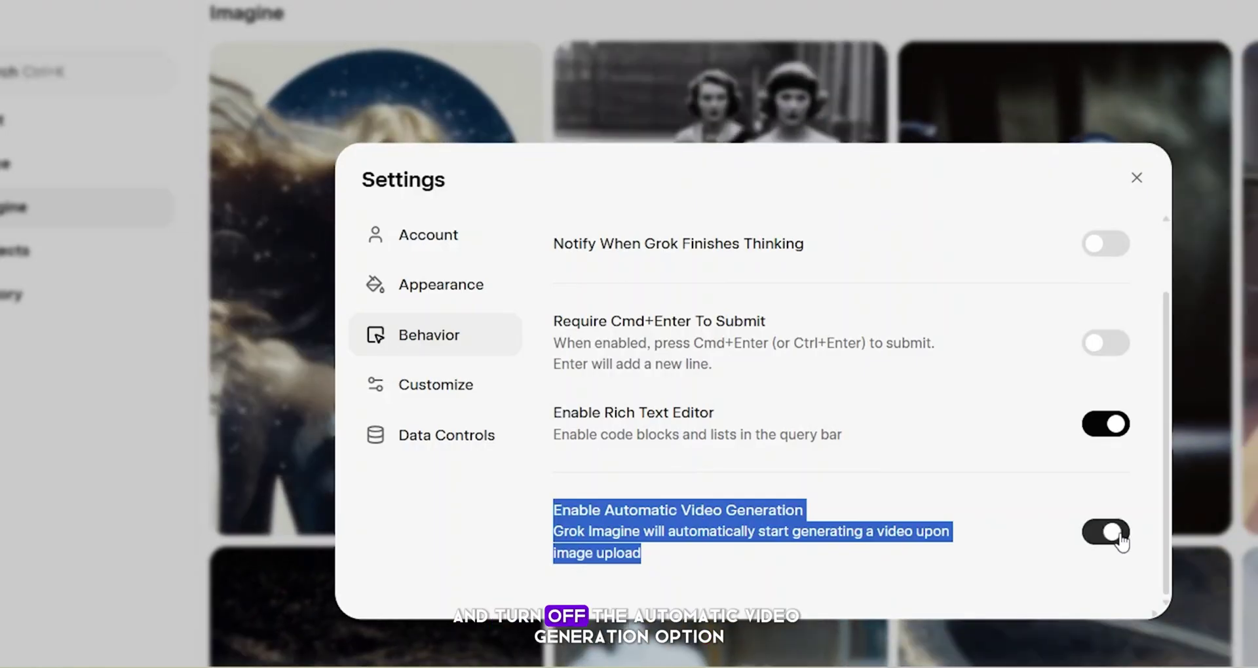
left_click(1096, 536)
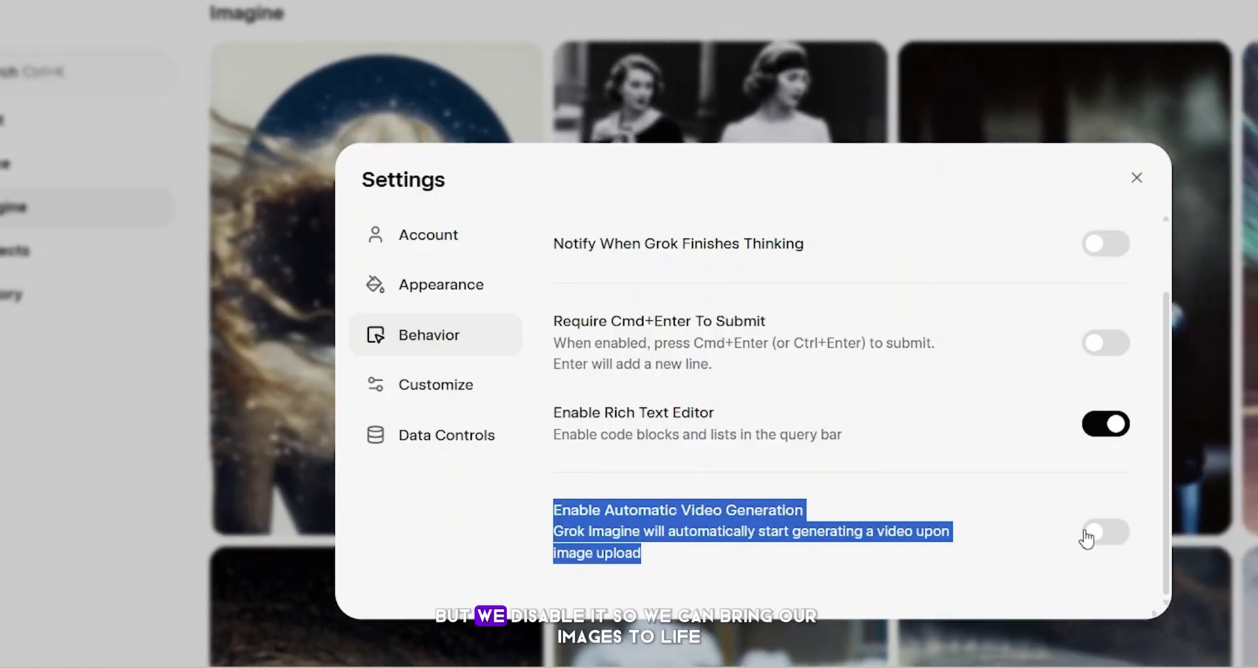
left_click(1137, 178)
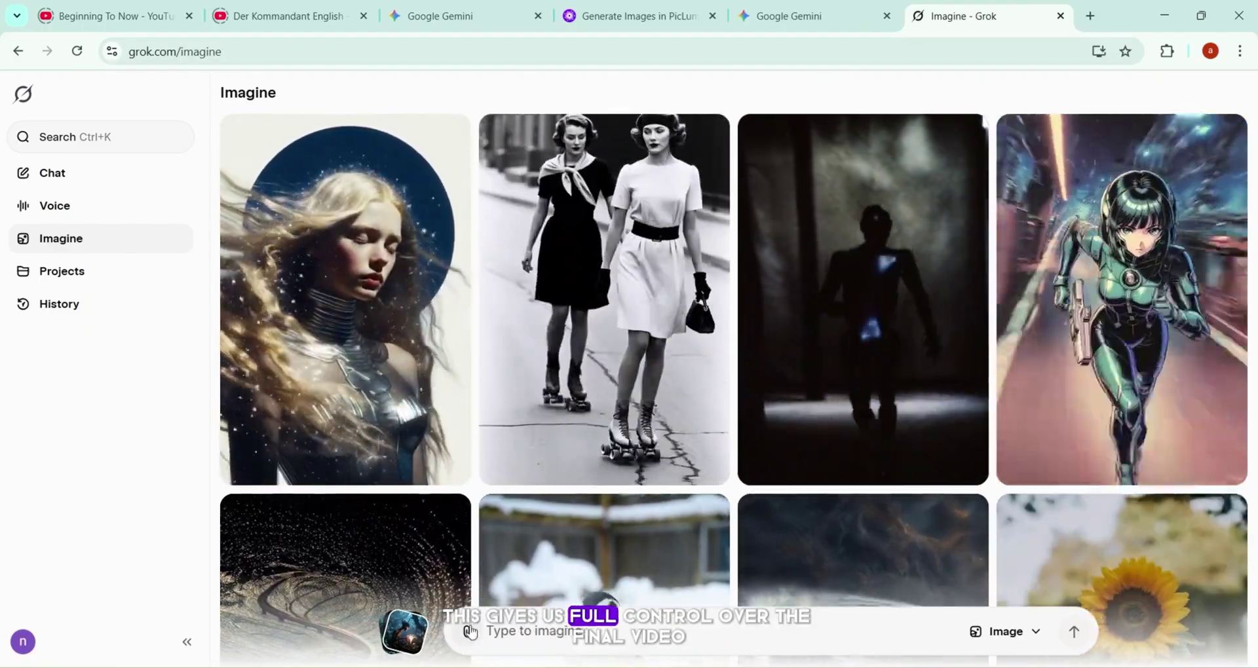
left_click(468, 631)
left_click(511, 454)
- Upload the Scene 1 image, paste clip 1's drone-shot video prompt from Gemini, make the video and play it
left_click(185, 155)
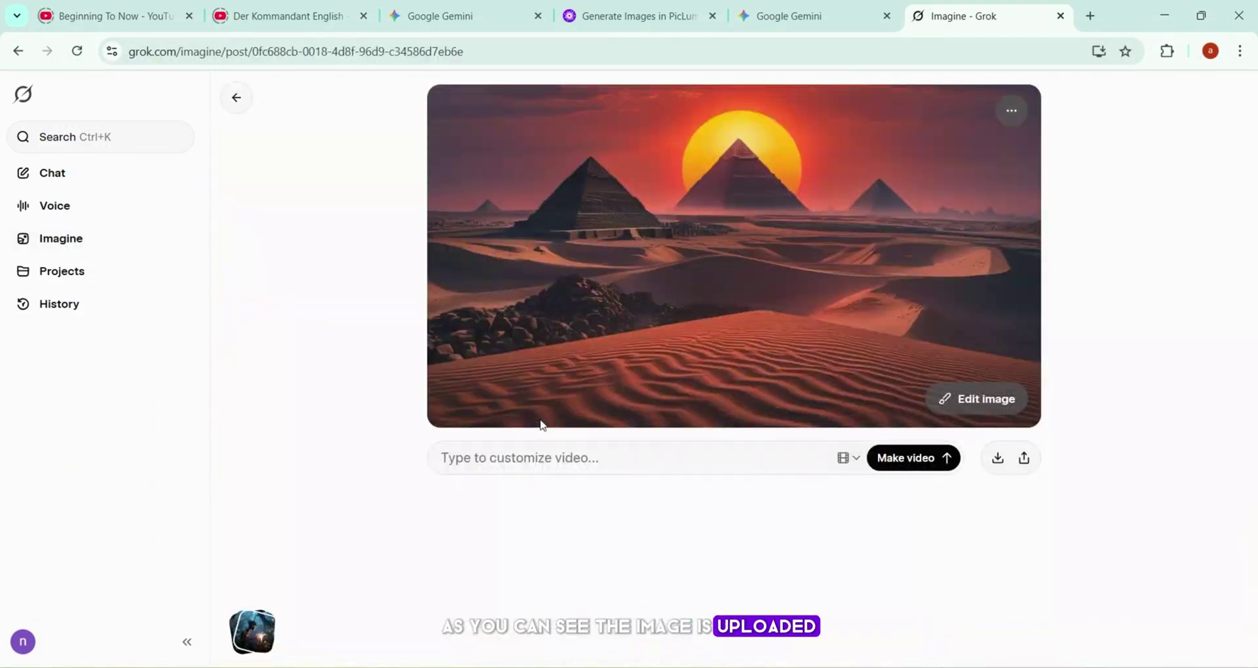
left_click(449, 15)
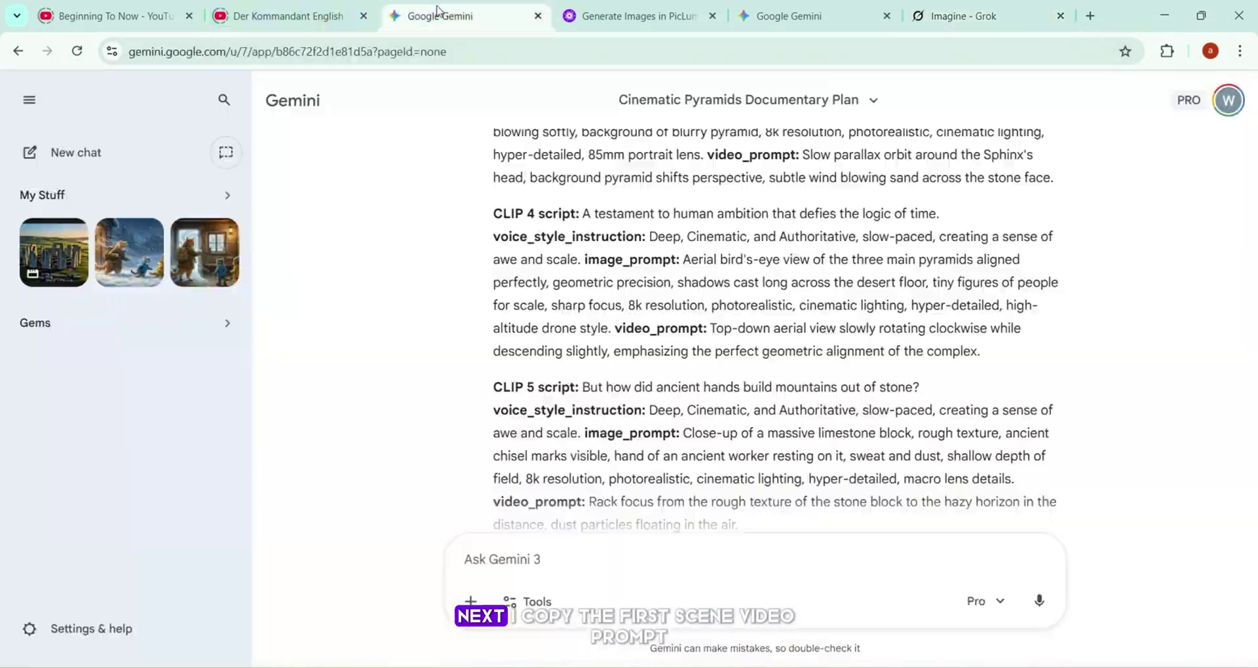
scroll(753, 327, "up", 10)
left_click_drag(849, 336, 904, 387)
key("ctrl+c")
key("ctrl+6")
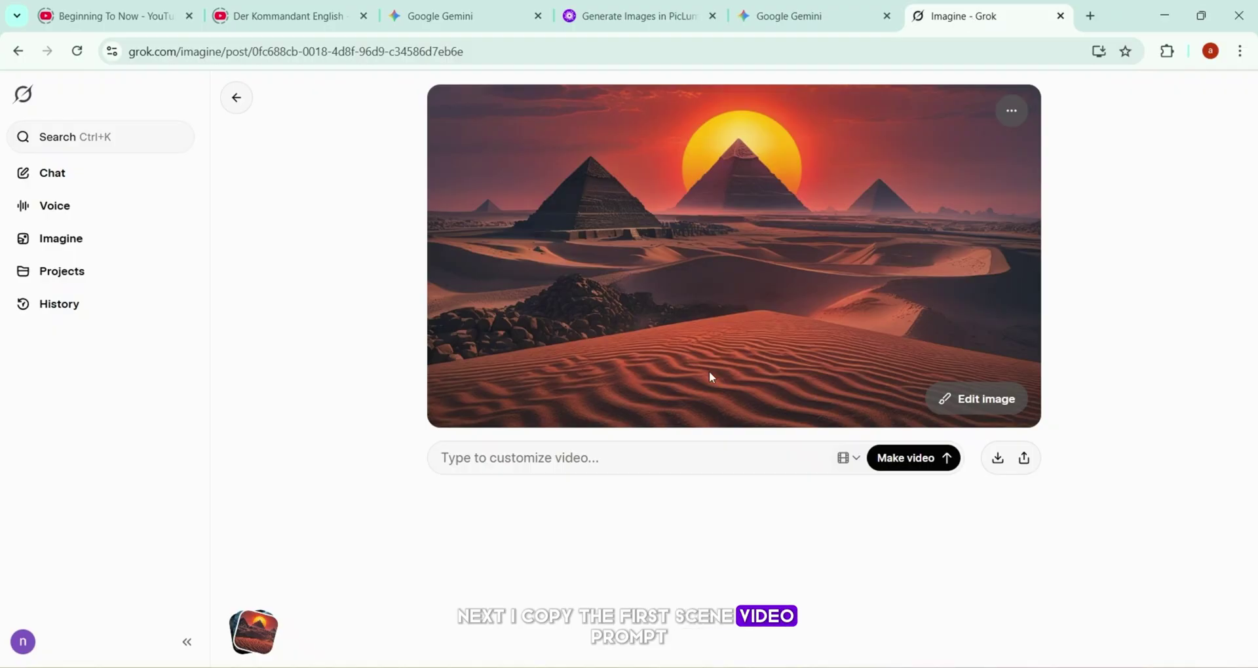
left_click(560, 462)
key("ctrl+v")
left_click(947, 499)
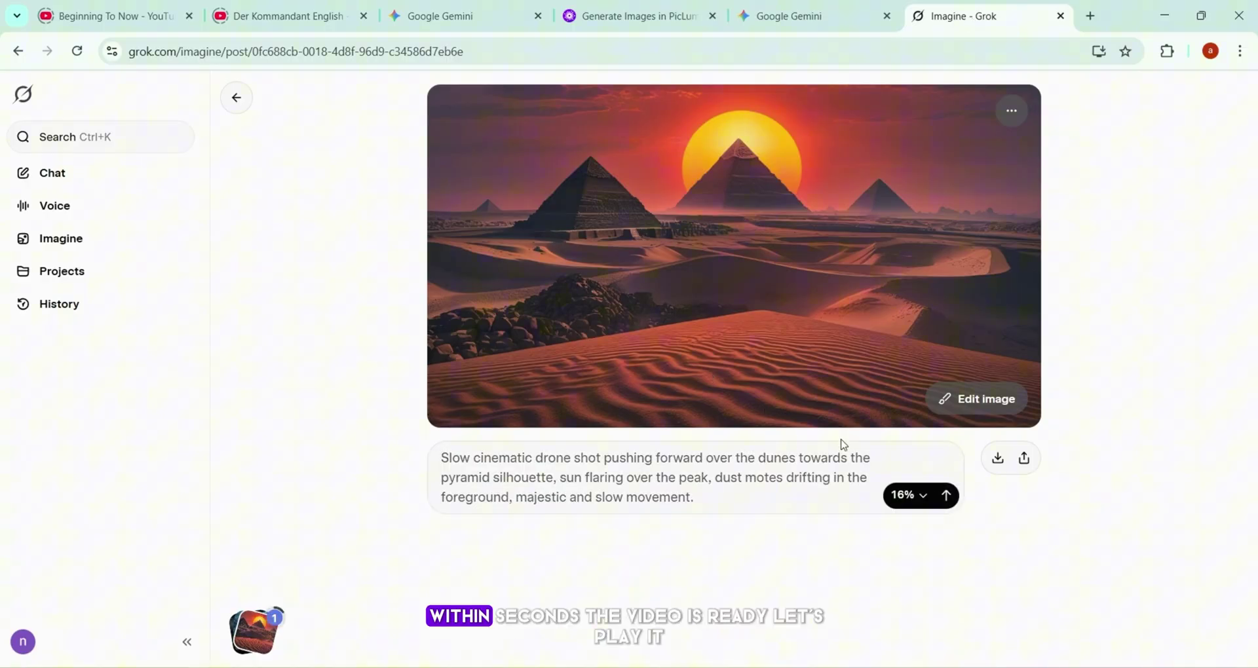
left_click(457, 382)
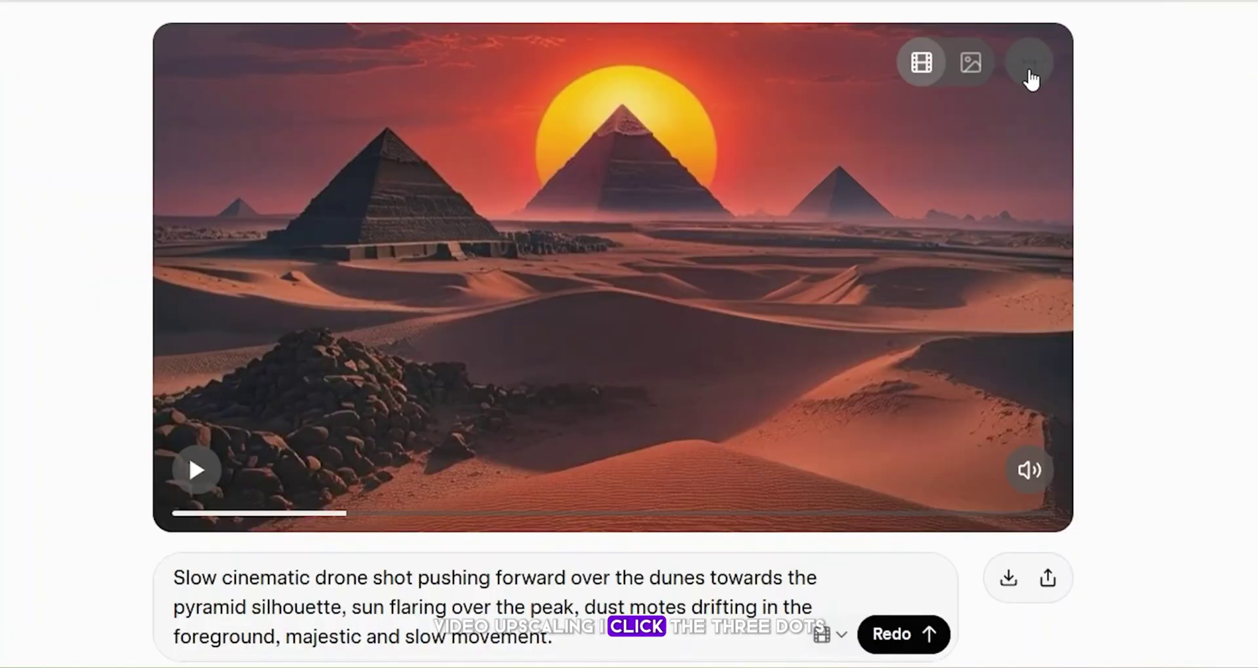
- Choose Upscale video from the pyramid drone-shot video's three-dots menu to get an HD version
left_click(1030, 79)
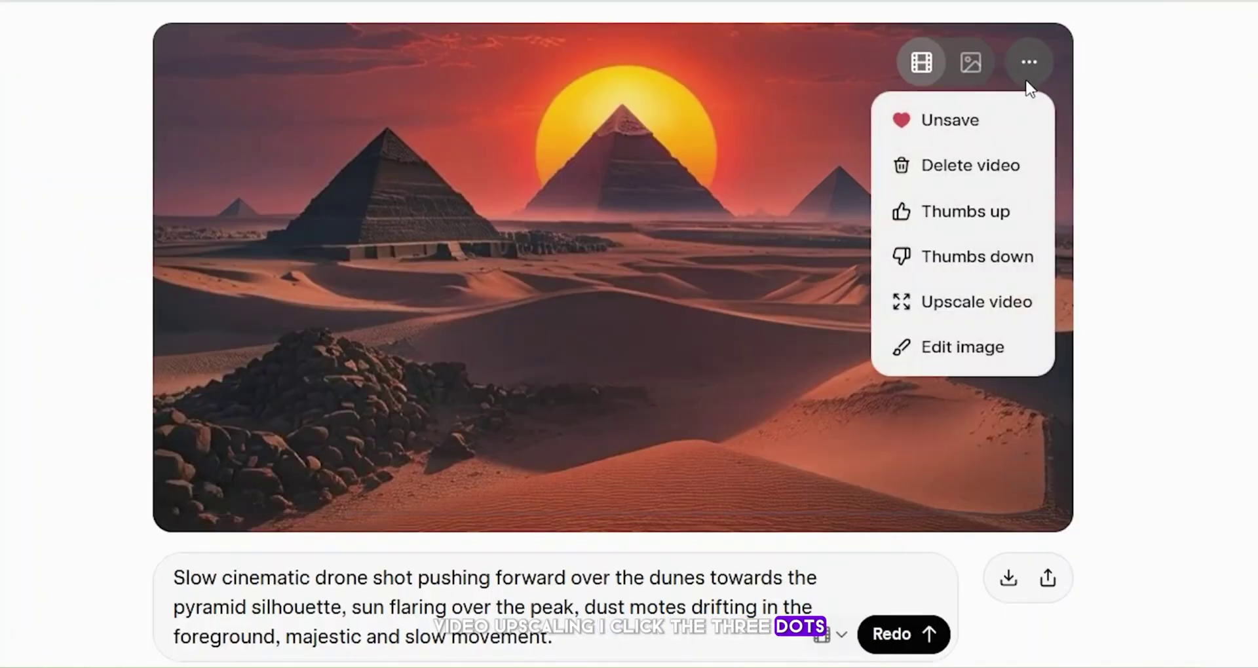
left_click(973, 313)
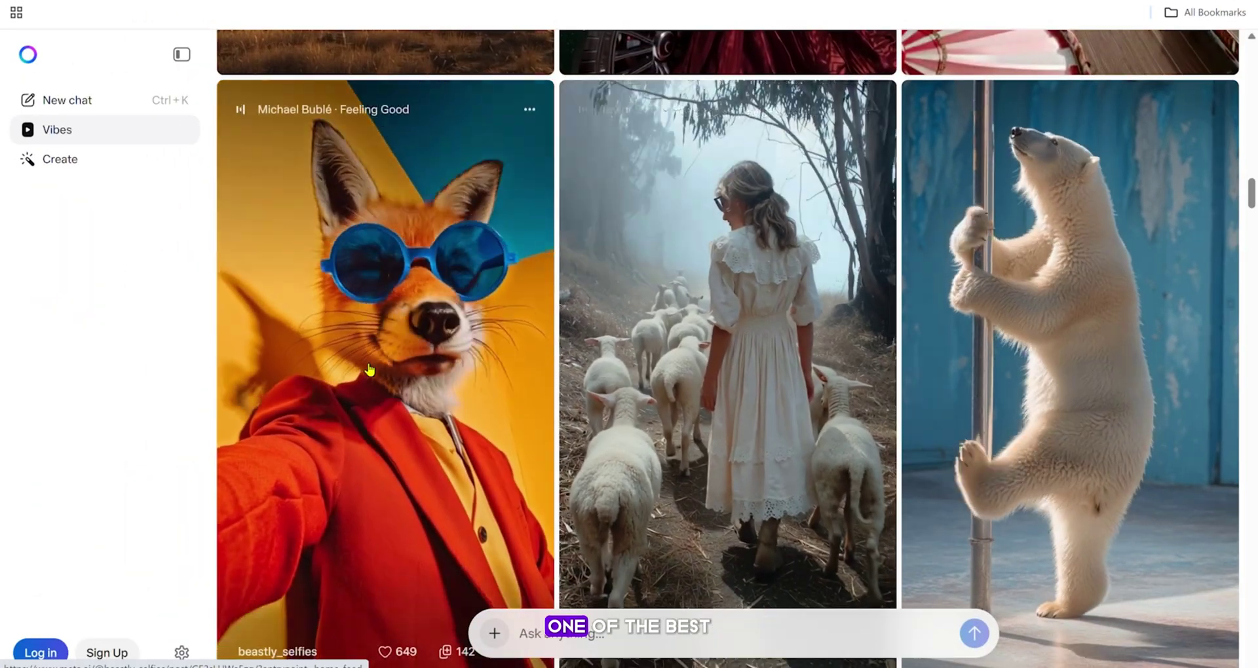
- Scroll through the Vibes video feed, then search 'meta' and open the Meta AI website
scroll(427, 391, "down", 15)
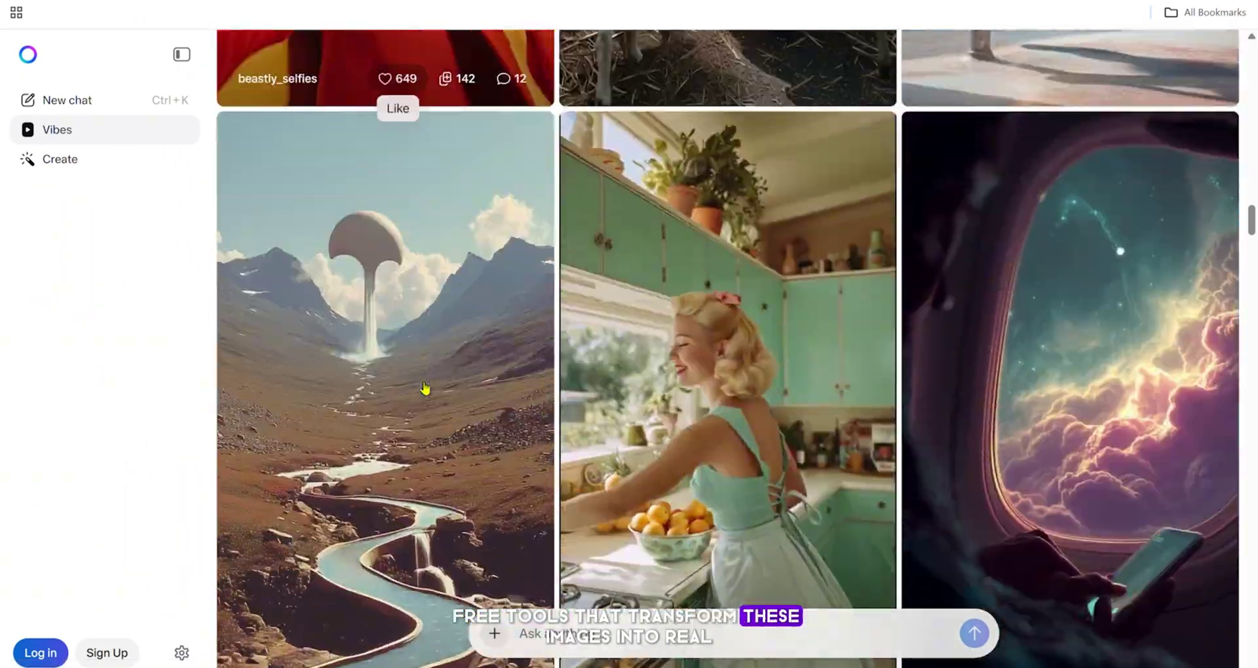
scroll(424, 389, "down", 15)
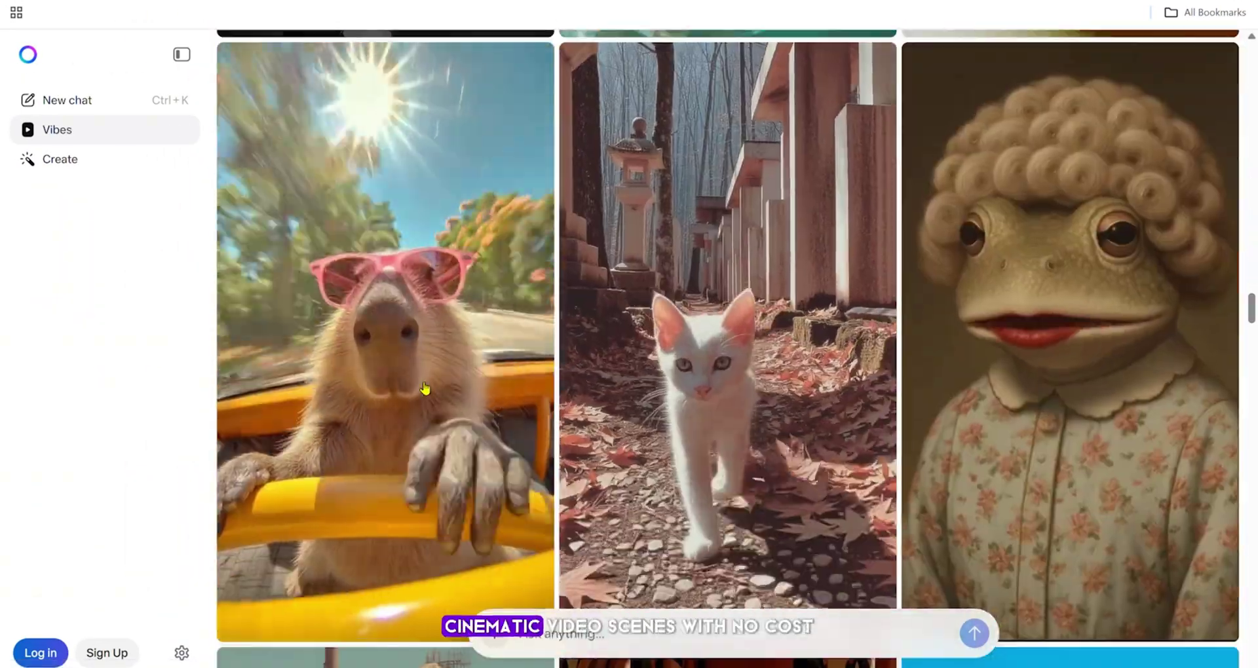
scroll(425, 393, "down", 15)
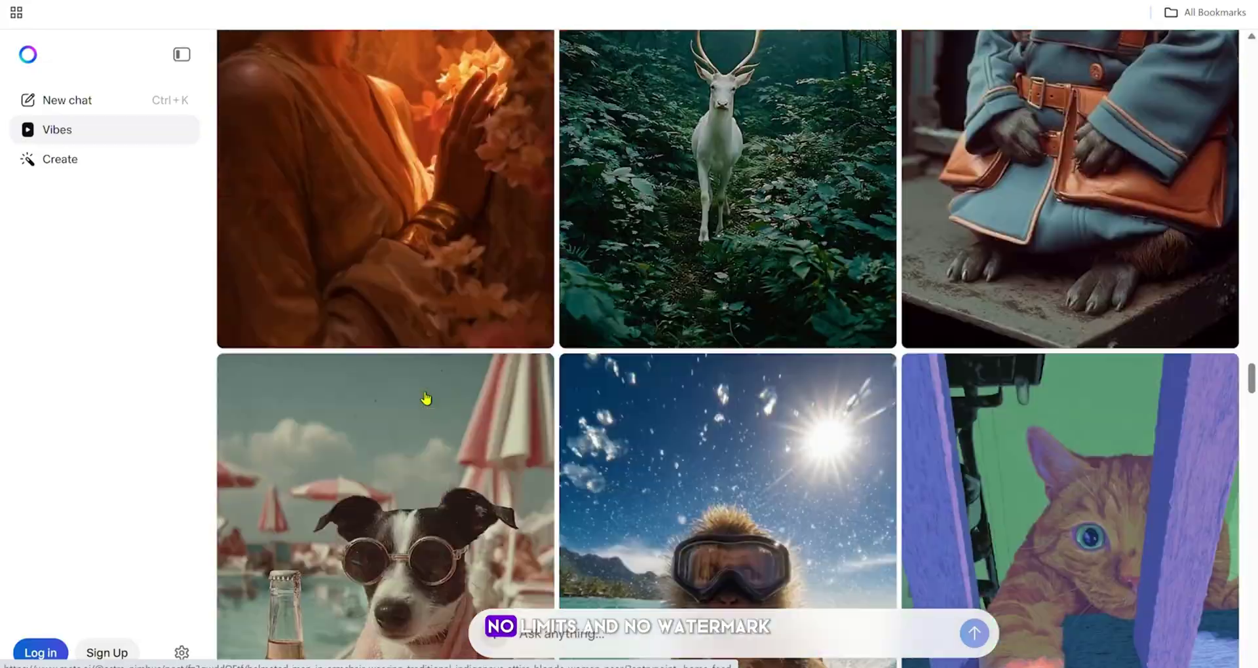
scroll(426, 396, "down", 15)
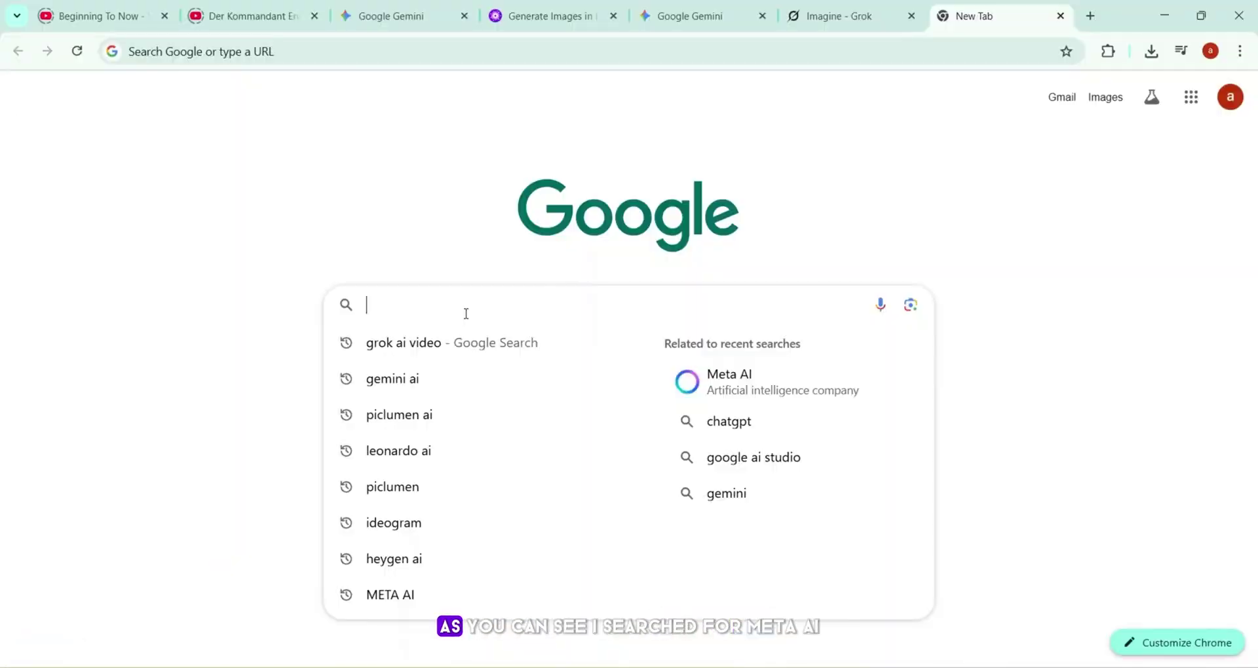
type("meta")
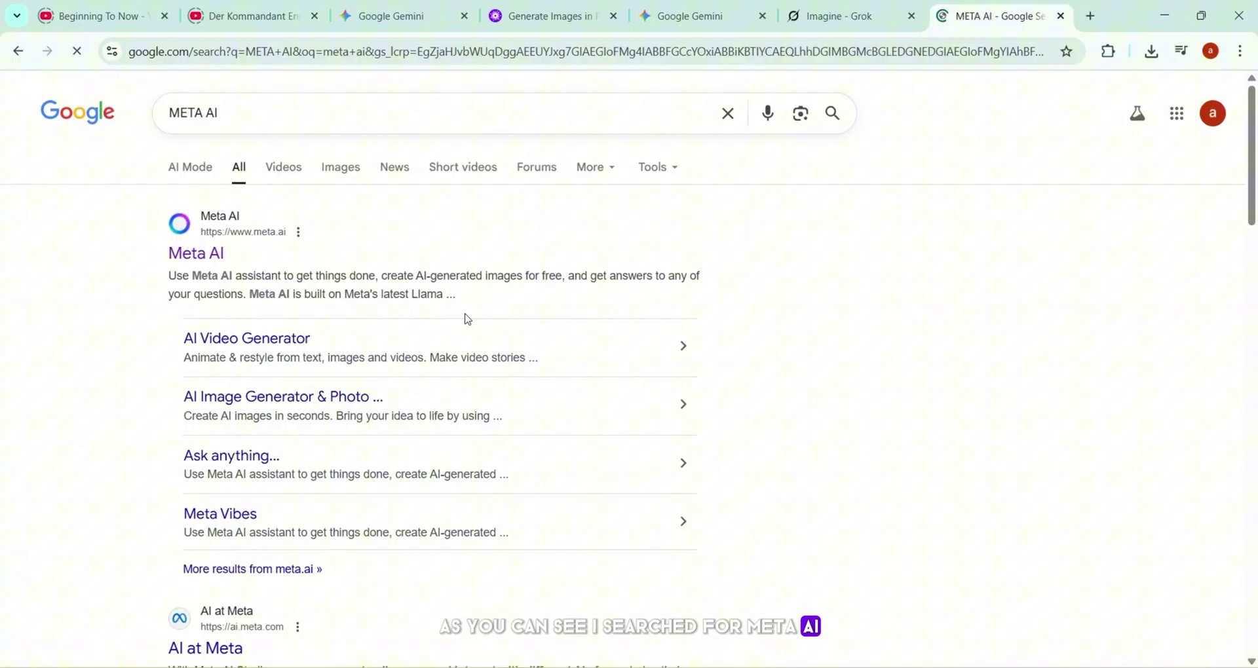
left_click(197, 255)
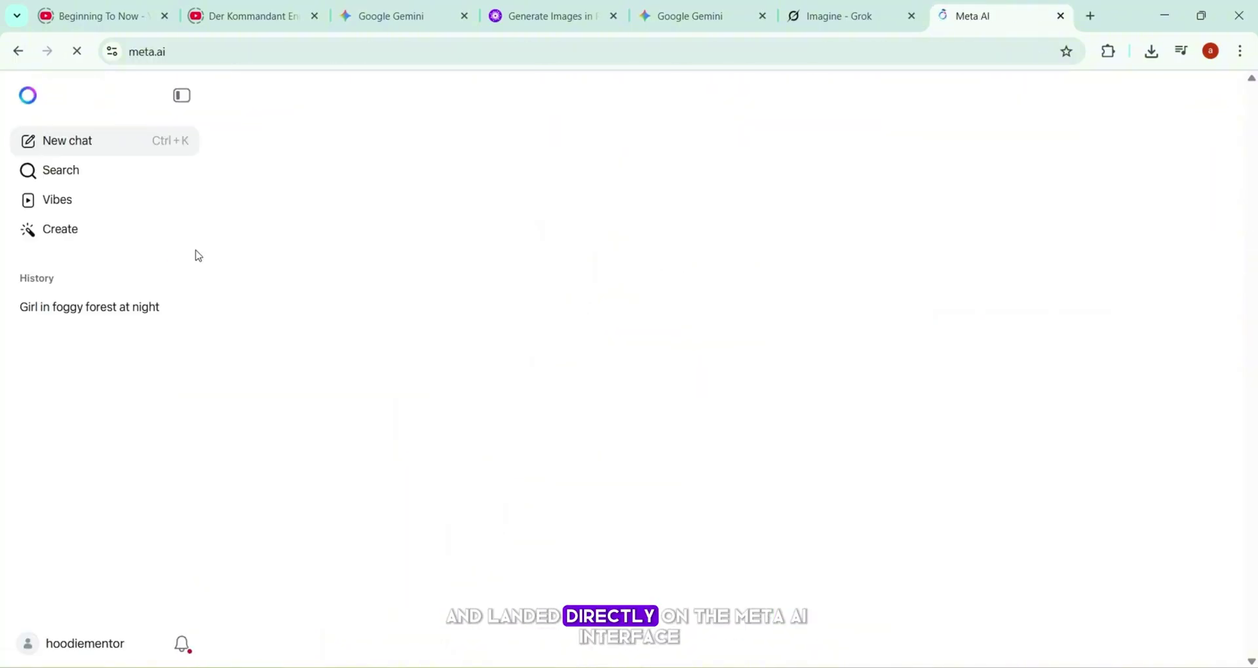
scroll(680, 323, "down", 5)
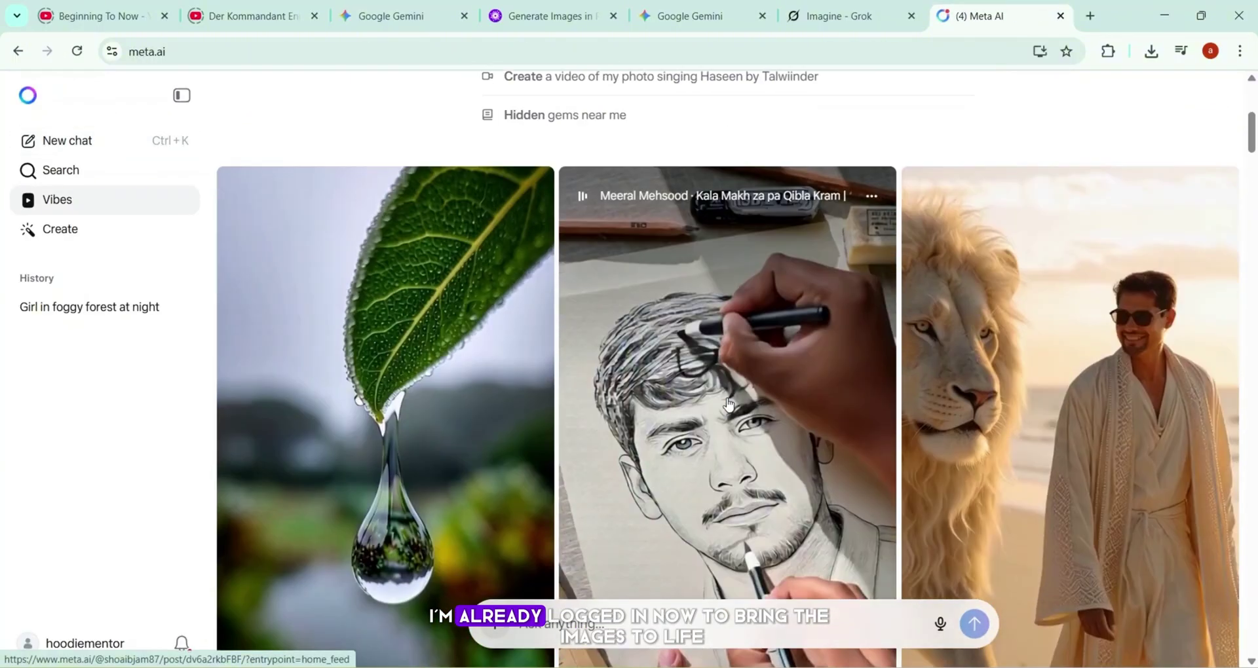
scroll(728, 404, "down", 5)
- In Meta AI's creation area, keep the 16:9 aspect ratio and switch generation to video
scroll(728, 404, "up", 10)
left_click(57, 236)
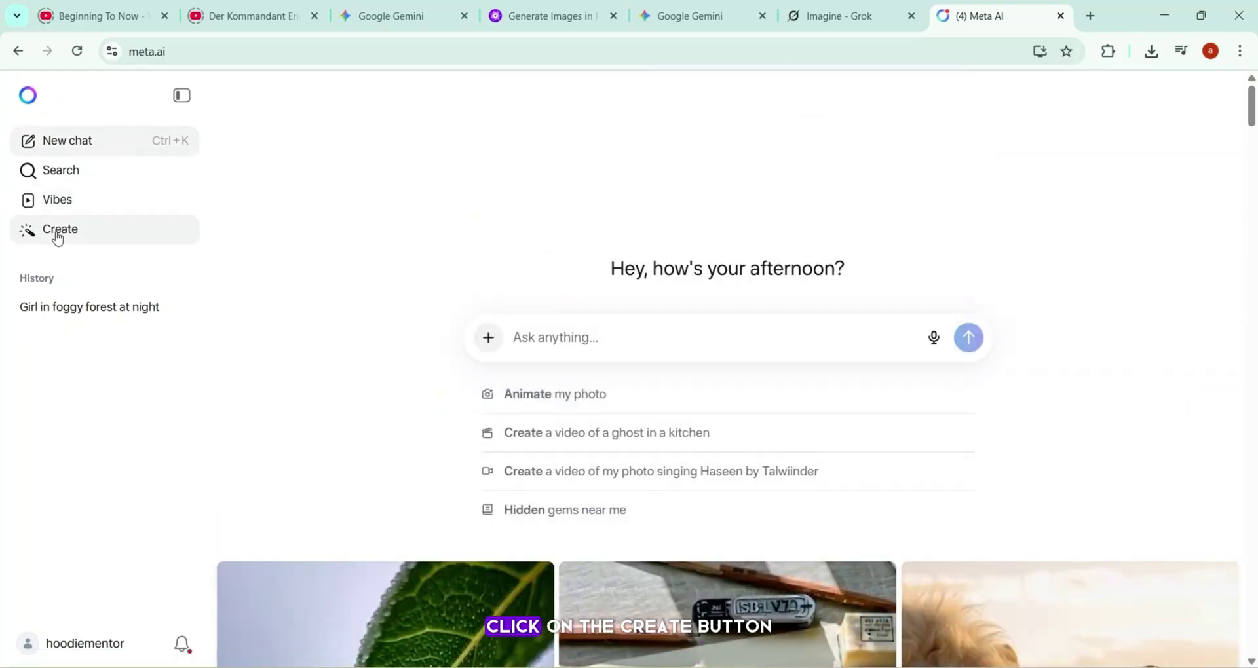
left_click(54, 240)
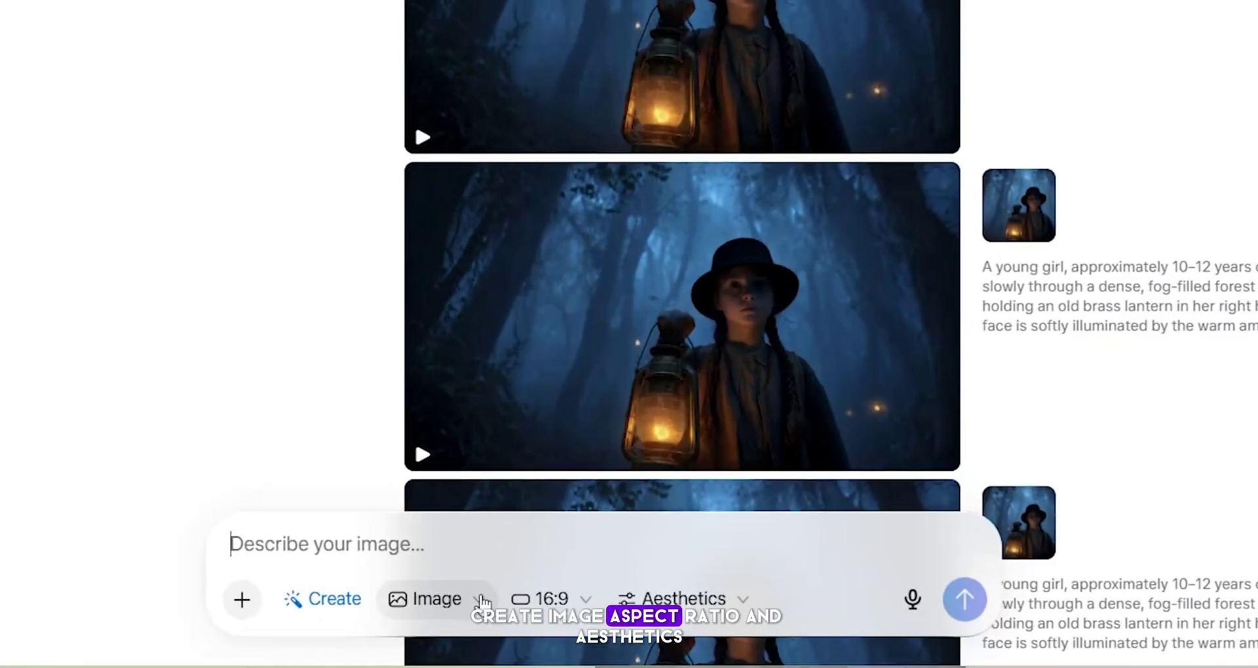
left_click(557, 599)
left_click(568, 601)
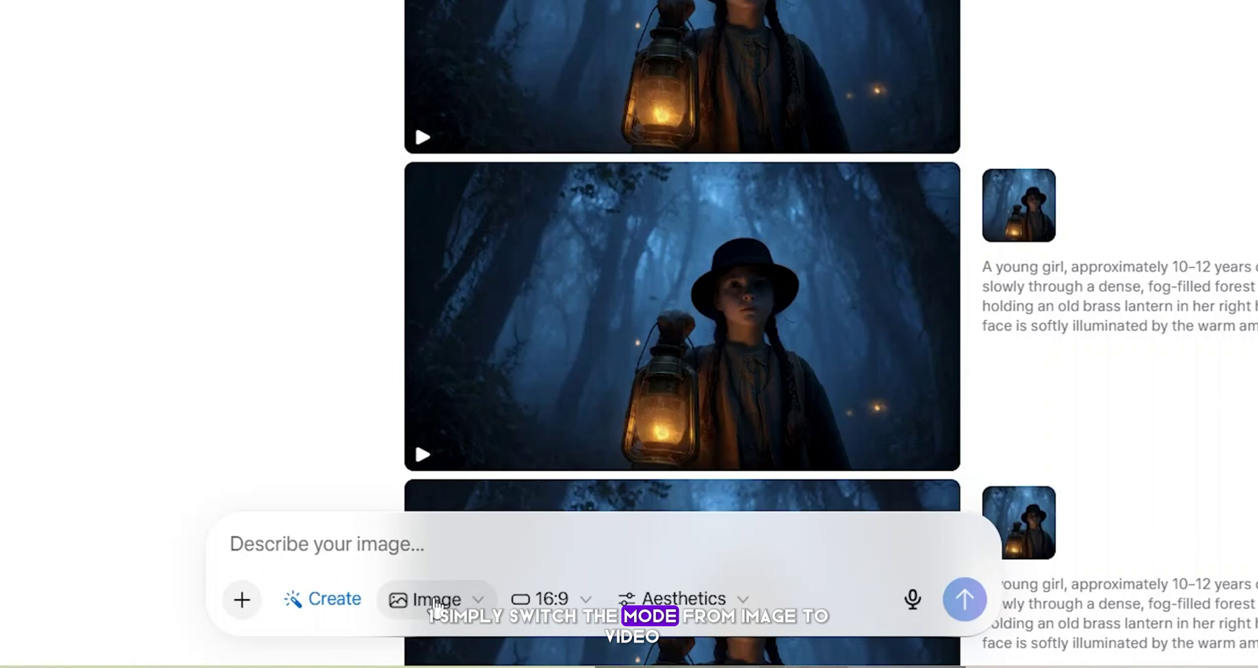
left_click(435, 601)
left_click(453, 547)
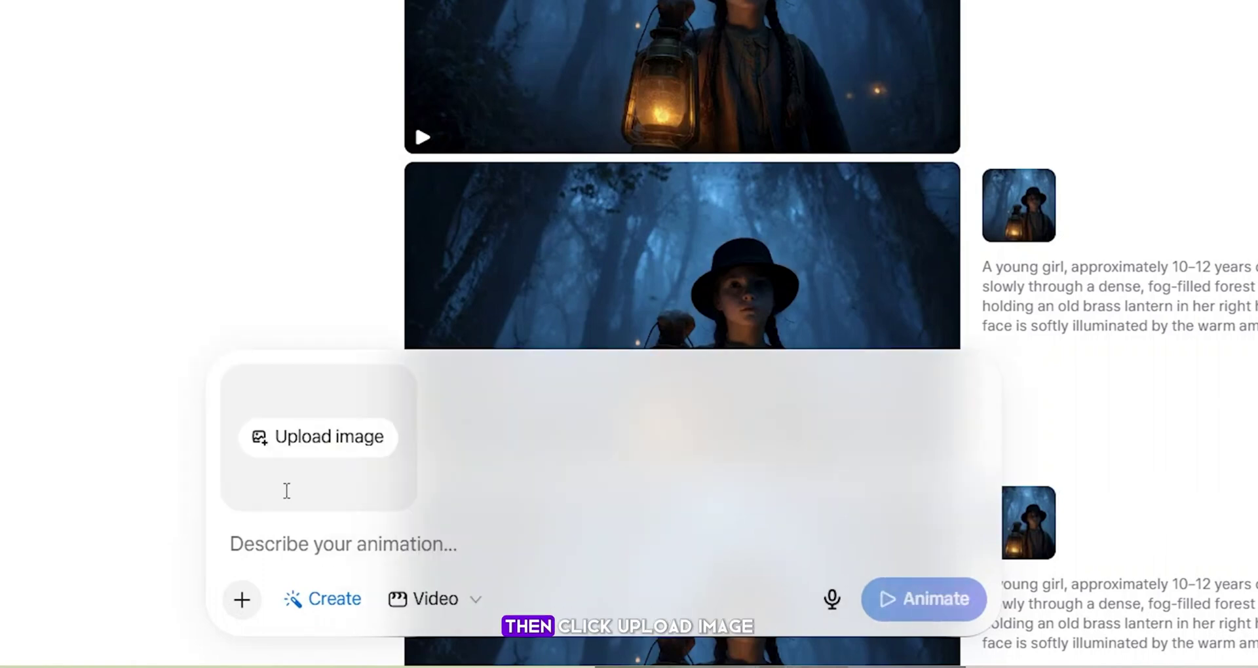
- Animate the Scene 1 image with the pasted prompt and download the video as media (5).mp4
left_click(308, 448)
double_click(207, 185)
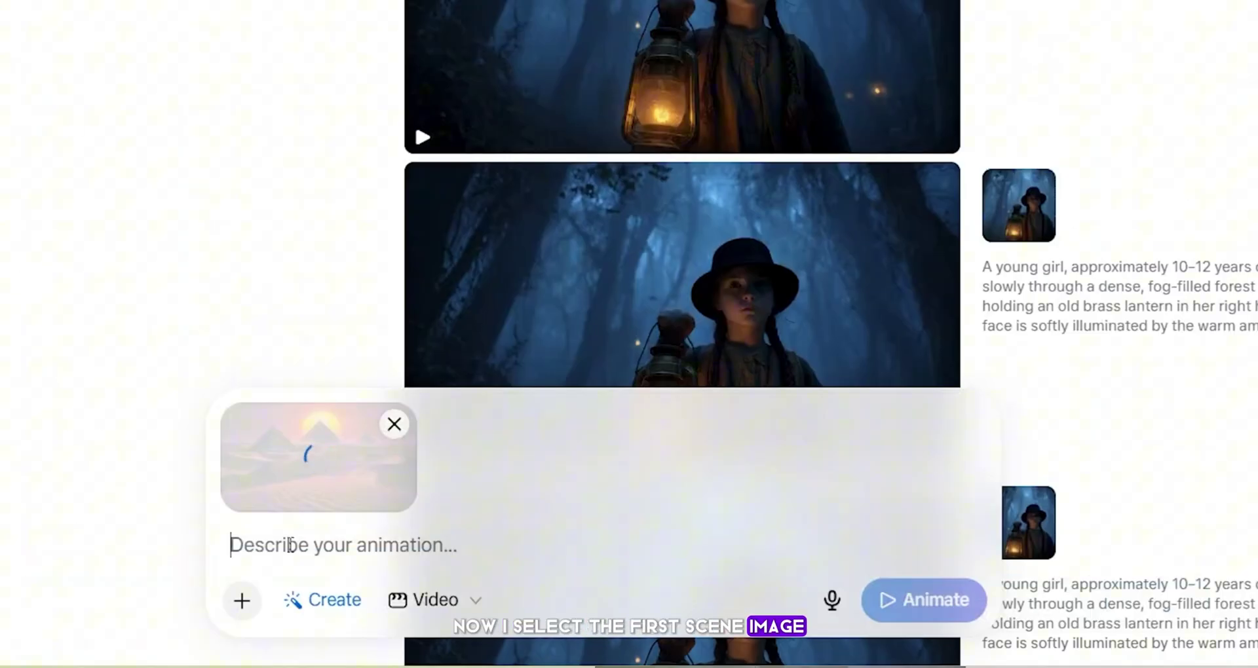
type("Slow cinematic drone shot pushing forward over the dunes towards the pyramid silhouette, sun flaring over the peak, dust motes drifting in the foreground, majestic and slow movement.")
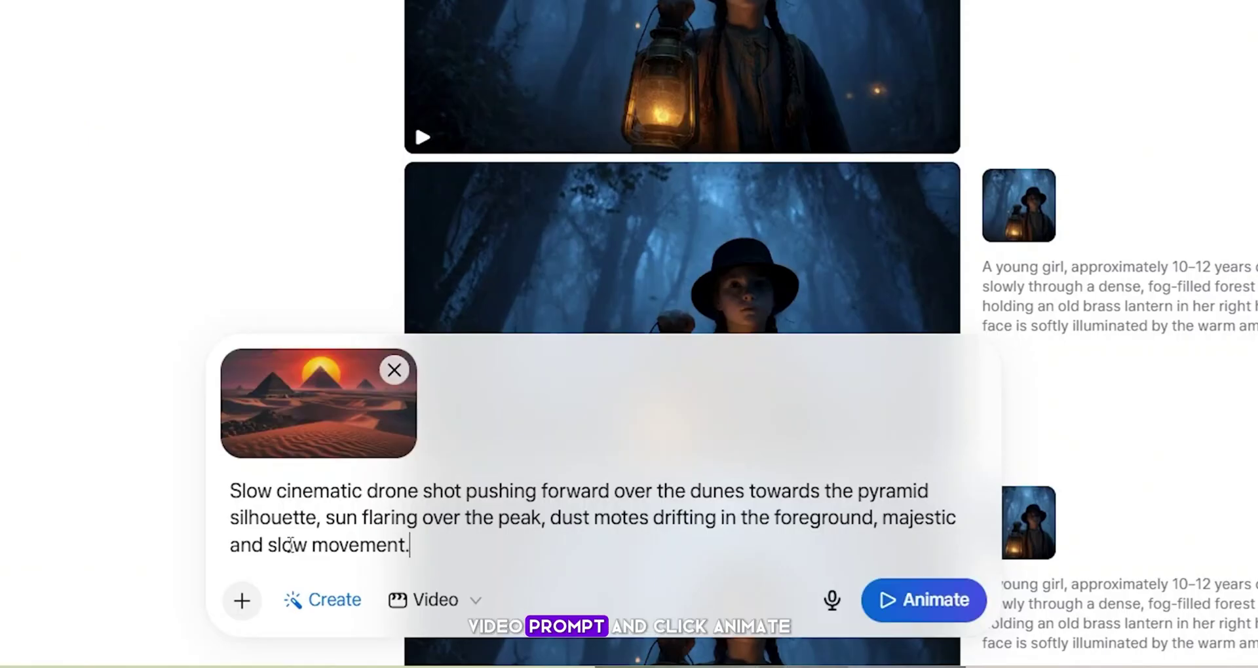
left_click(898, 599)
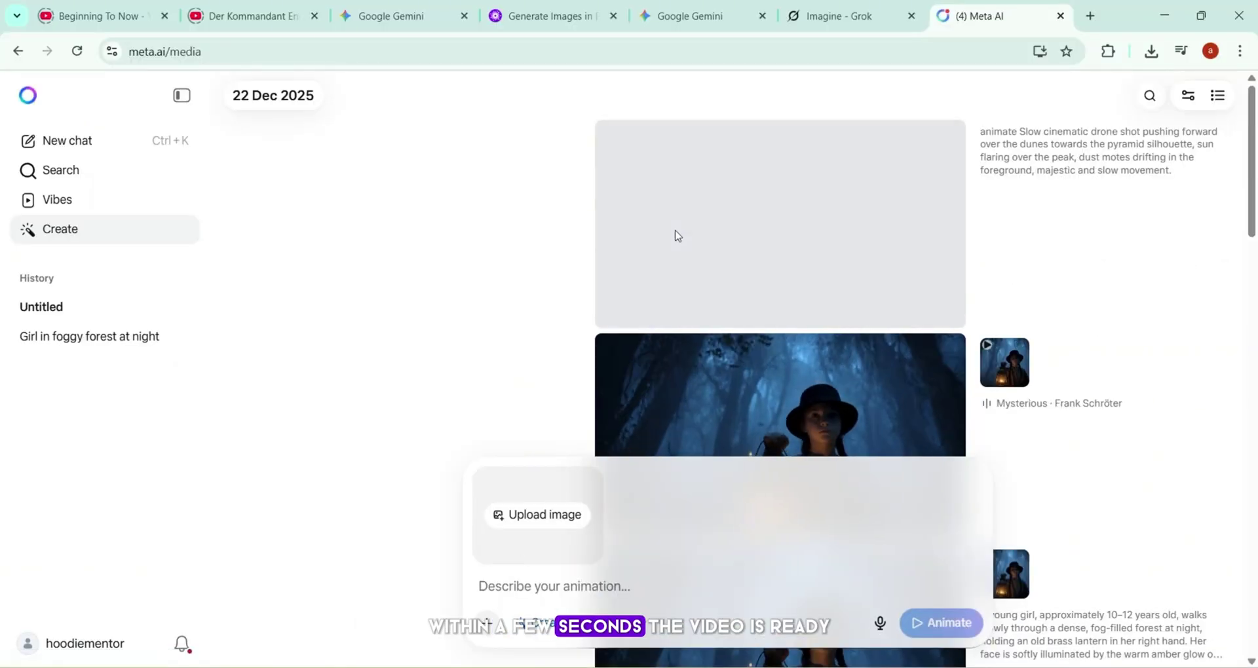
left_click(753, 252)
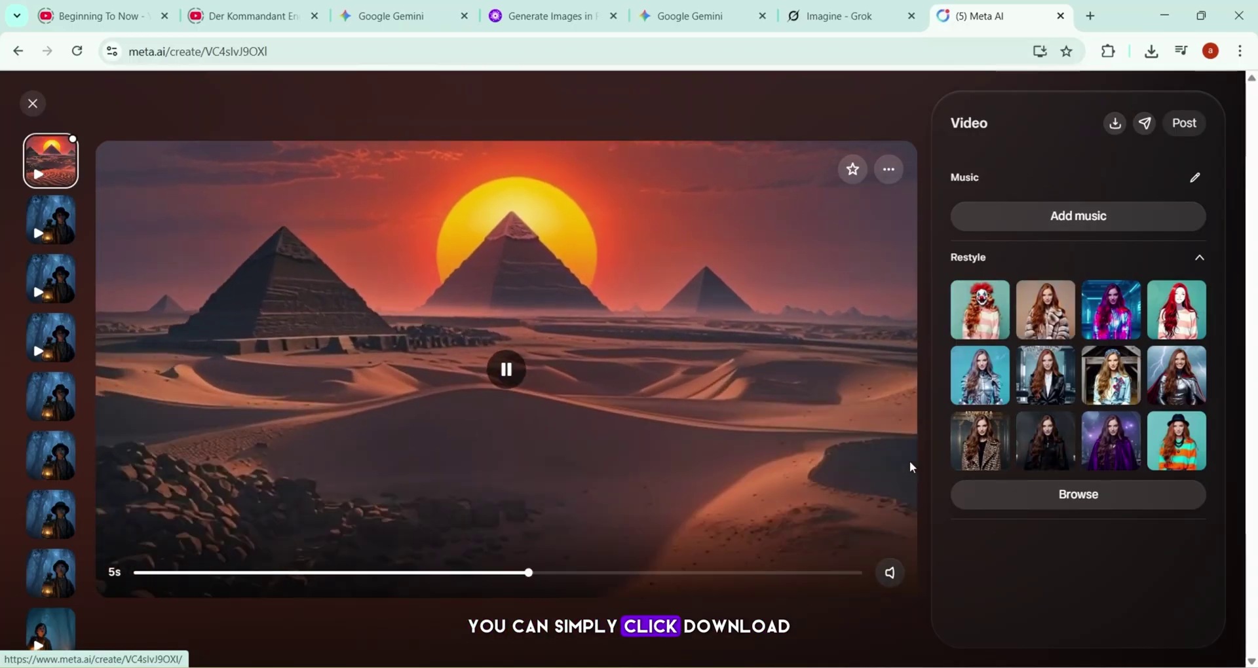
left_click(1114, 124)
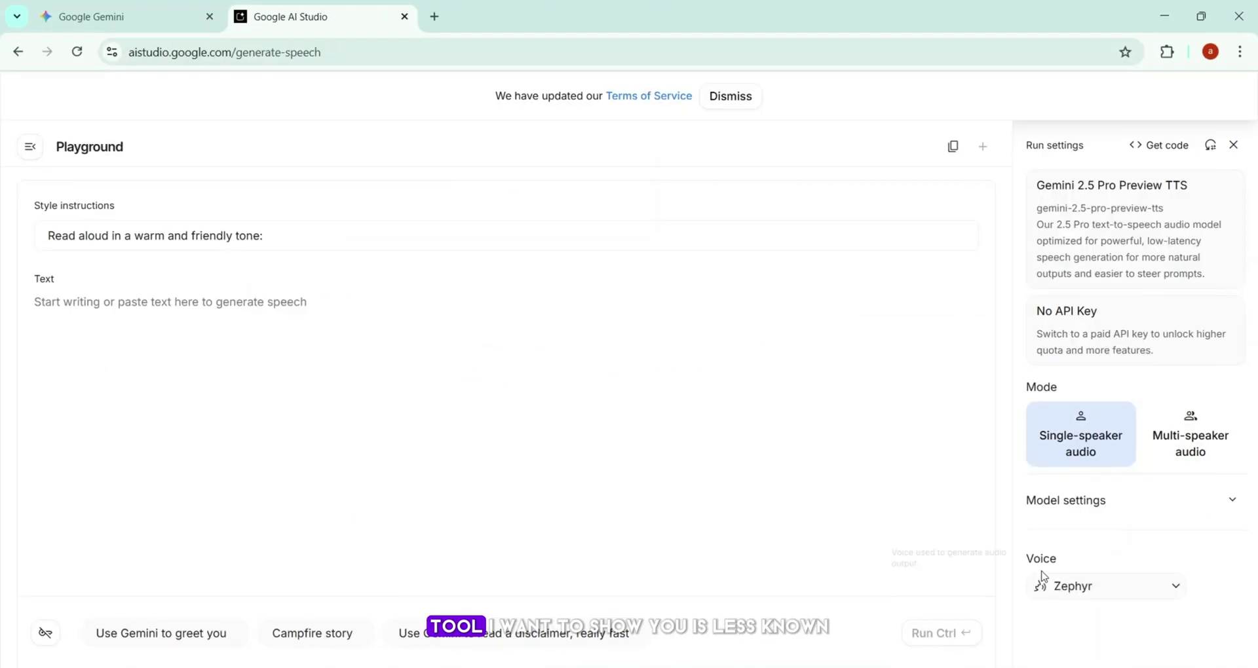
- Generate a Charon narration from the pasted script line and its voice style instruction
left_click(1107, 586)
left_click(1075, 460)
left_click(125, 17)
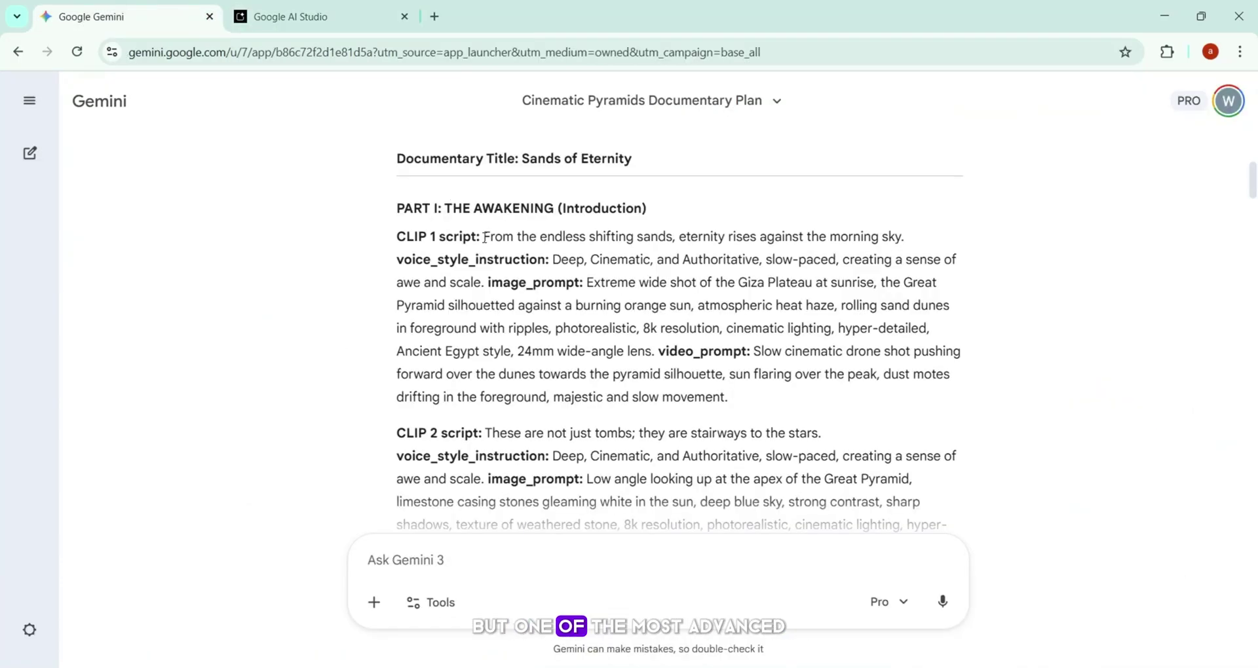
left_click(321, 16)
type("From the endless shifting sands, eternity rises against the morning sky.")
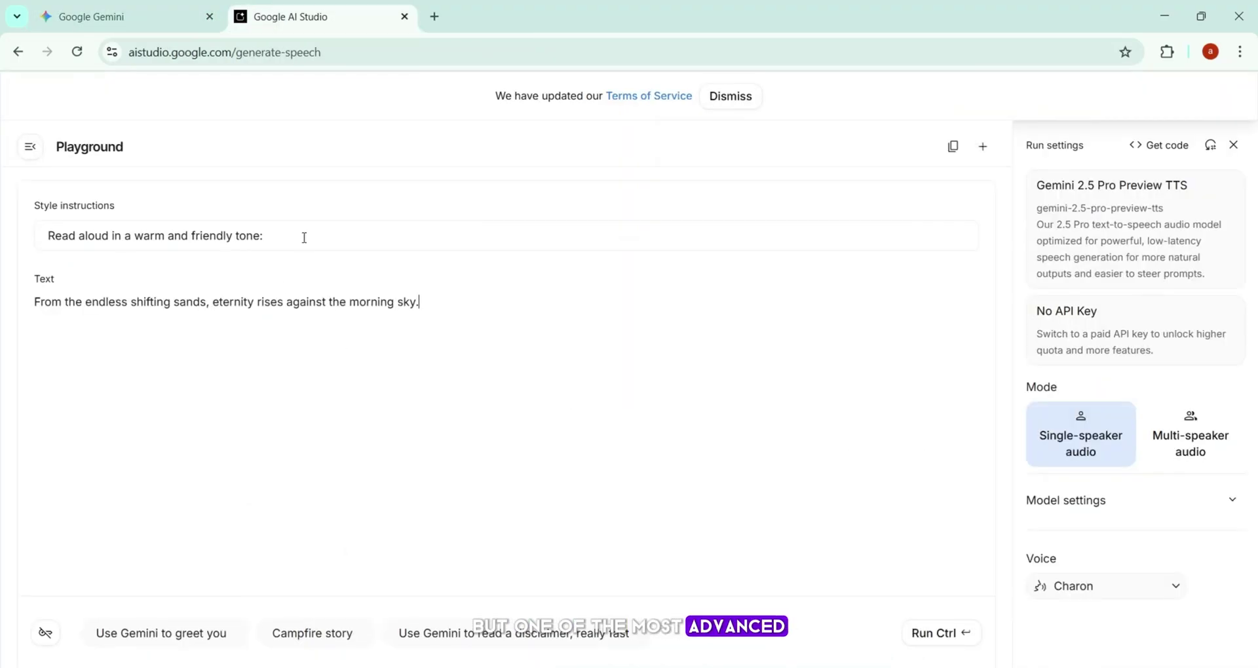
left_click(124, 16)
left_click_drag(548, 258, 483, 281)
left_click(321, 17)
left_click(786, 236)
type("Deep, Cinematic, and Authoritative, slow-paced, creating a sense of awe and scale.")
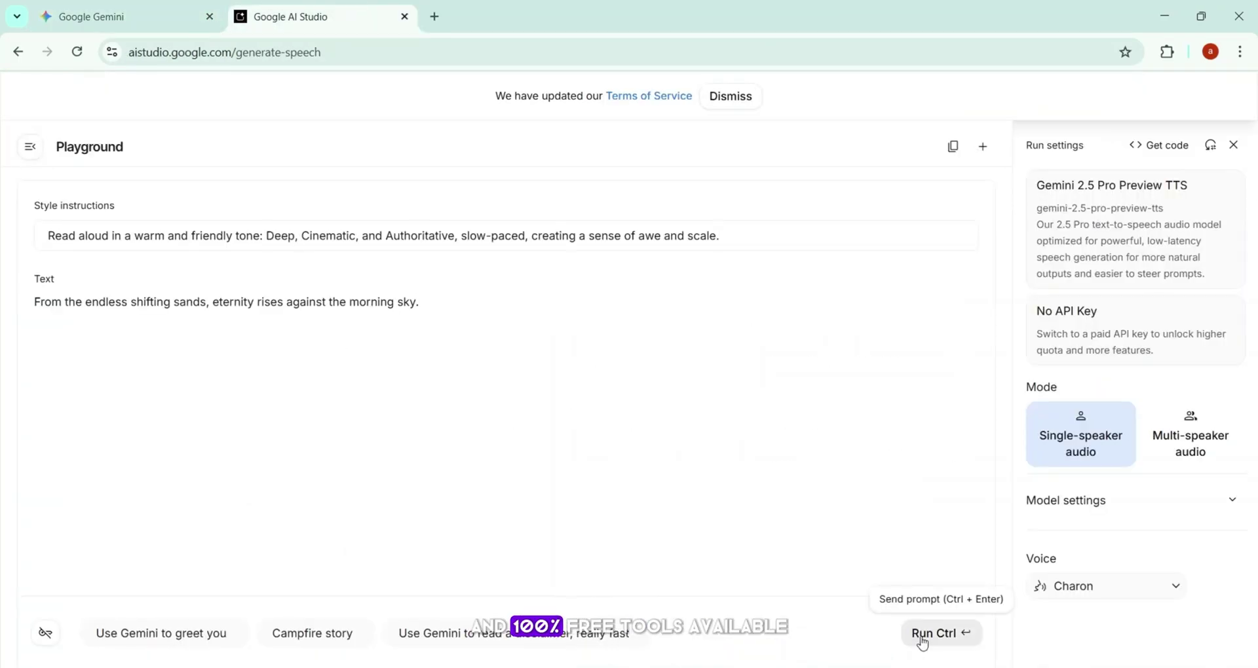
left_click(923, 635)
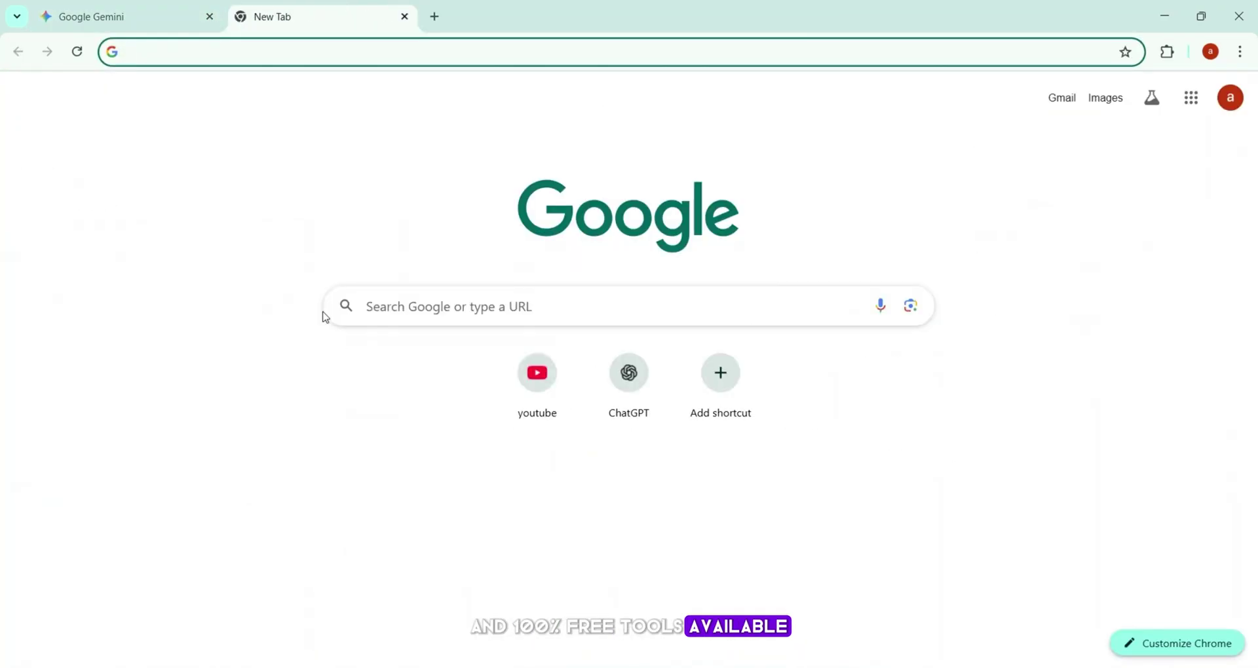
- Search 'google ai studio', open the AI Studio site and enter it via Get started
type("google")
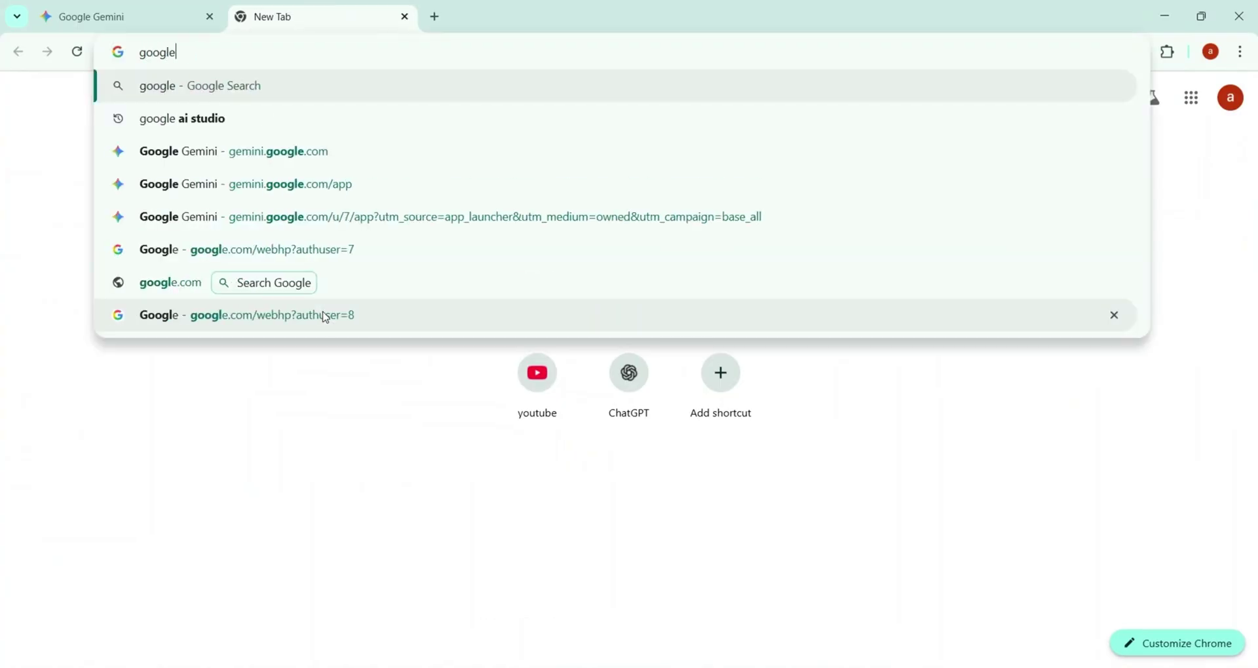
left_click(194, 157)
left_click(216, 332)
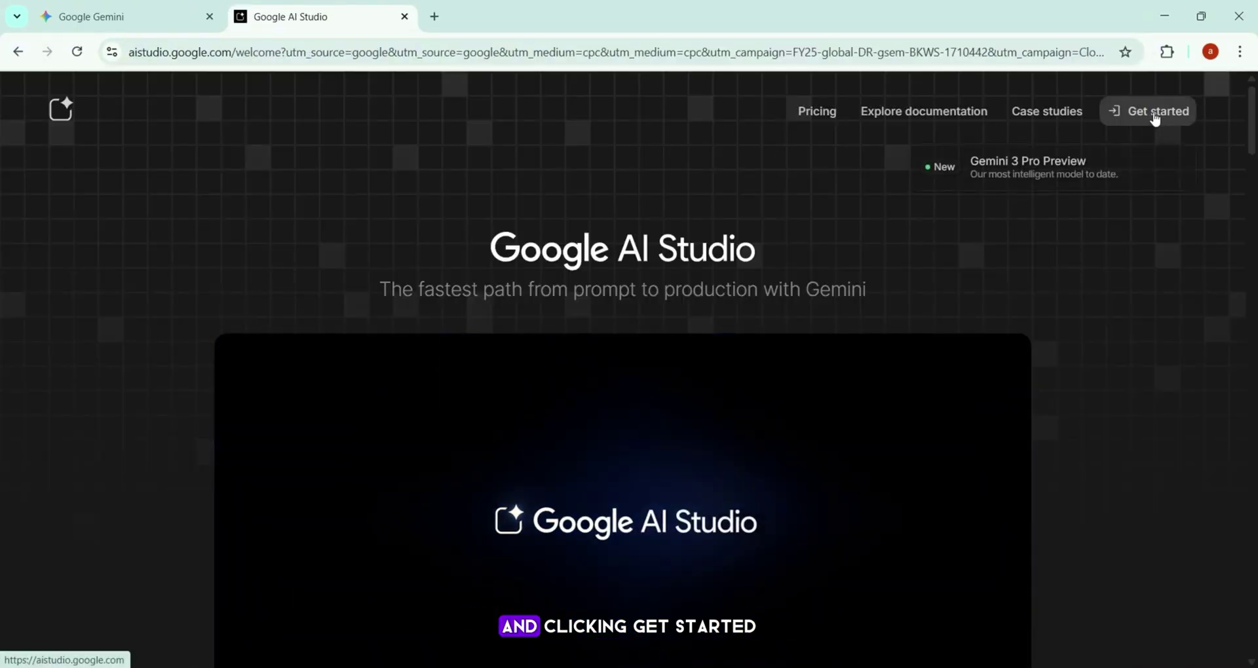
left_click(1152, 113)
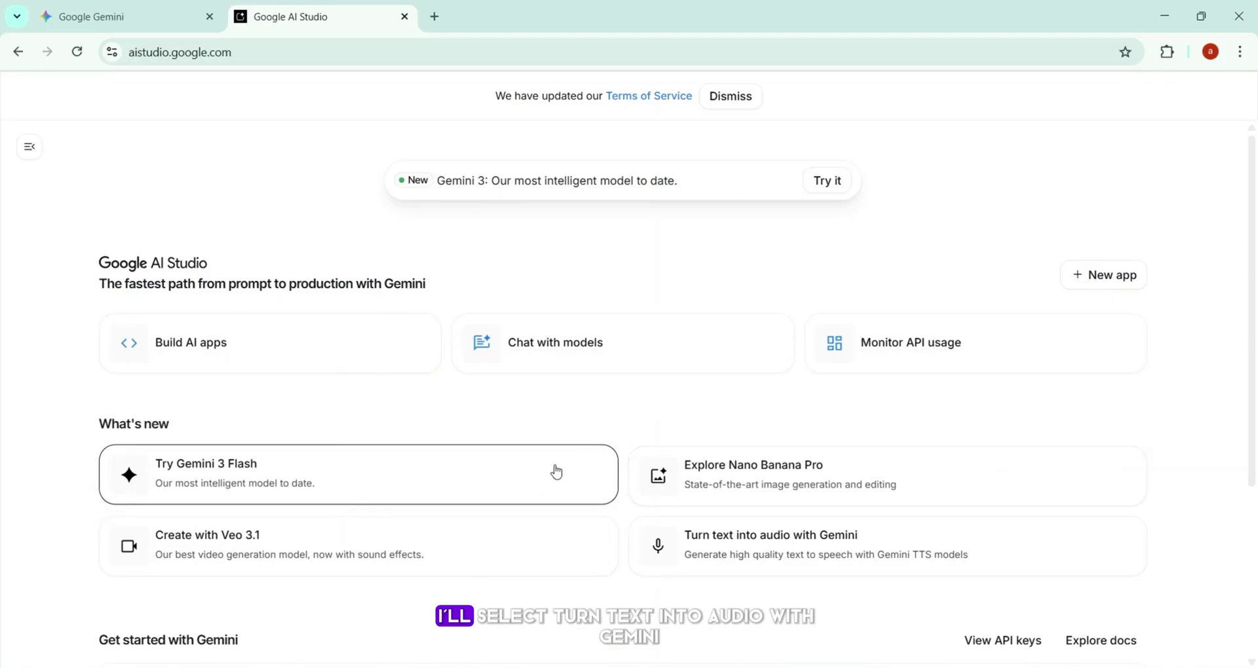
- Start a single-speaker text-to-speech session and pick Charon after previewing the voices
left_click(739, 555)
left_click_drag(448, 401, 488, 406)
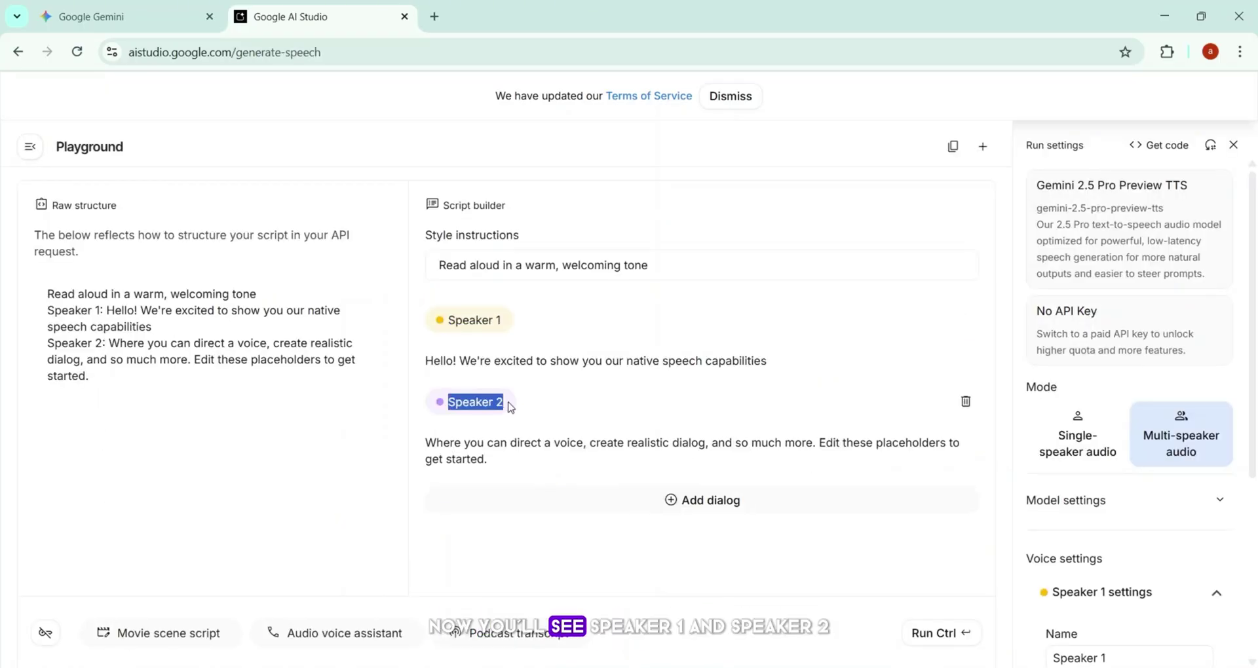
left_click(1070, 448)
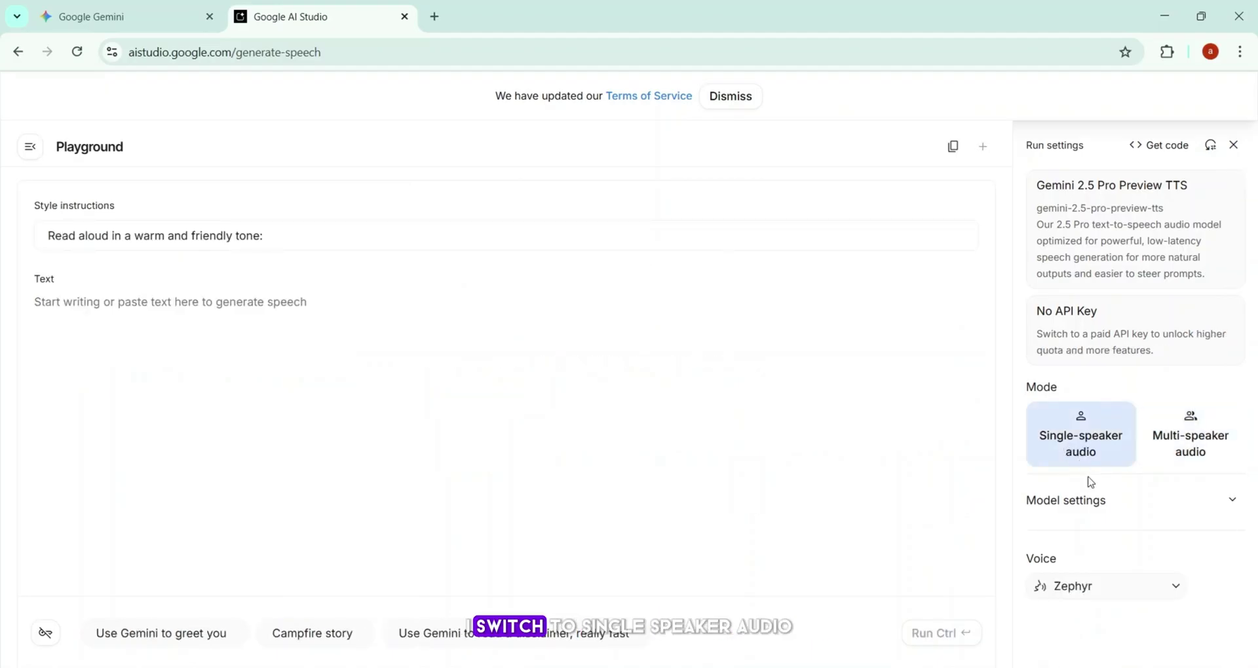
left_click(1072, 504)
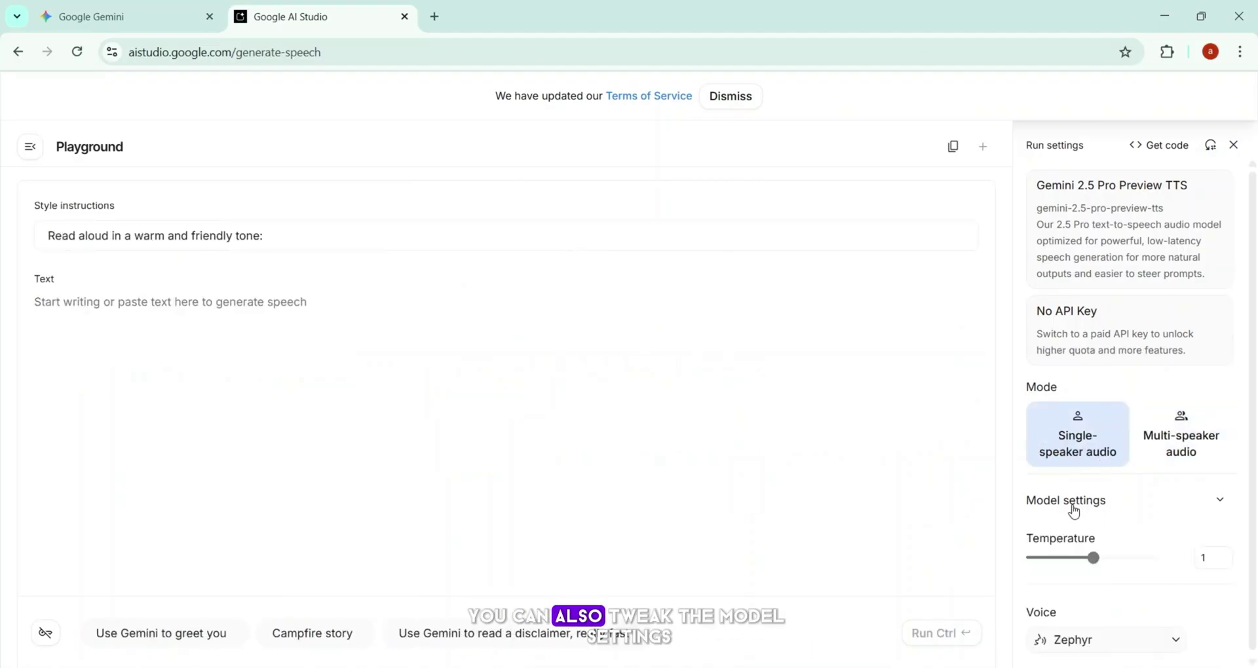
left_click(1072, 505)
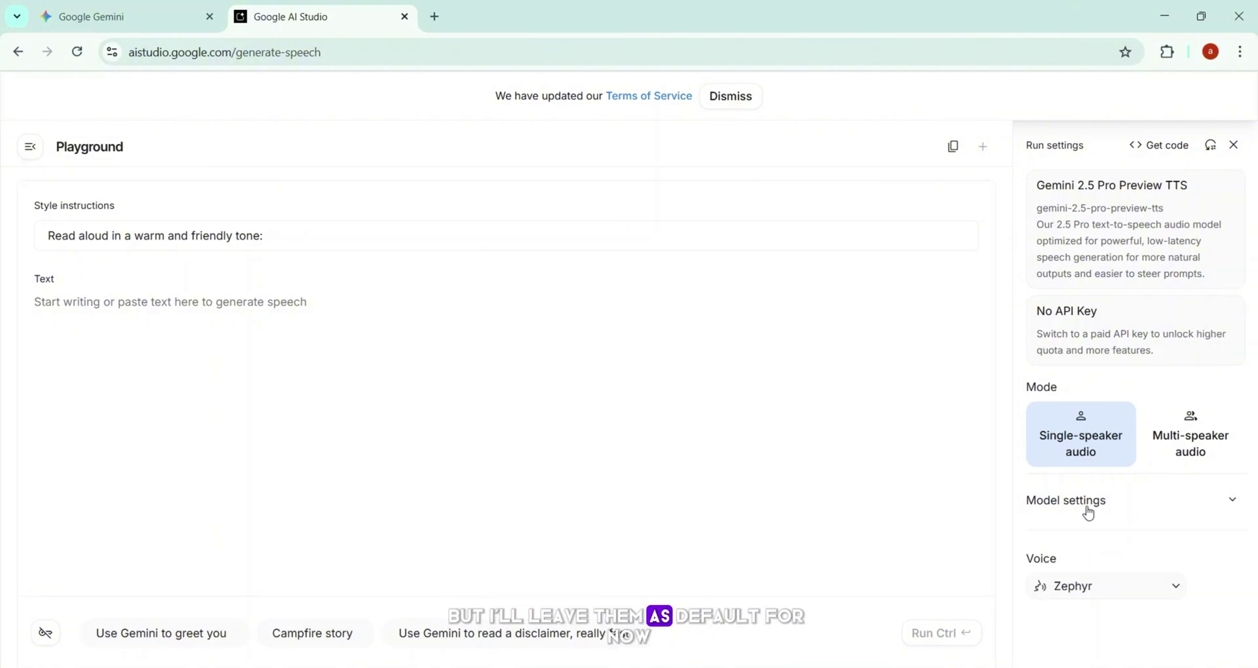
left_click(1079, 589)
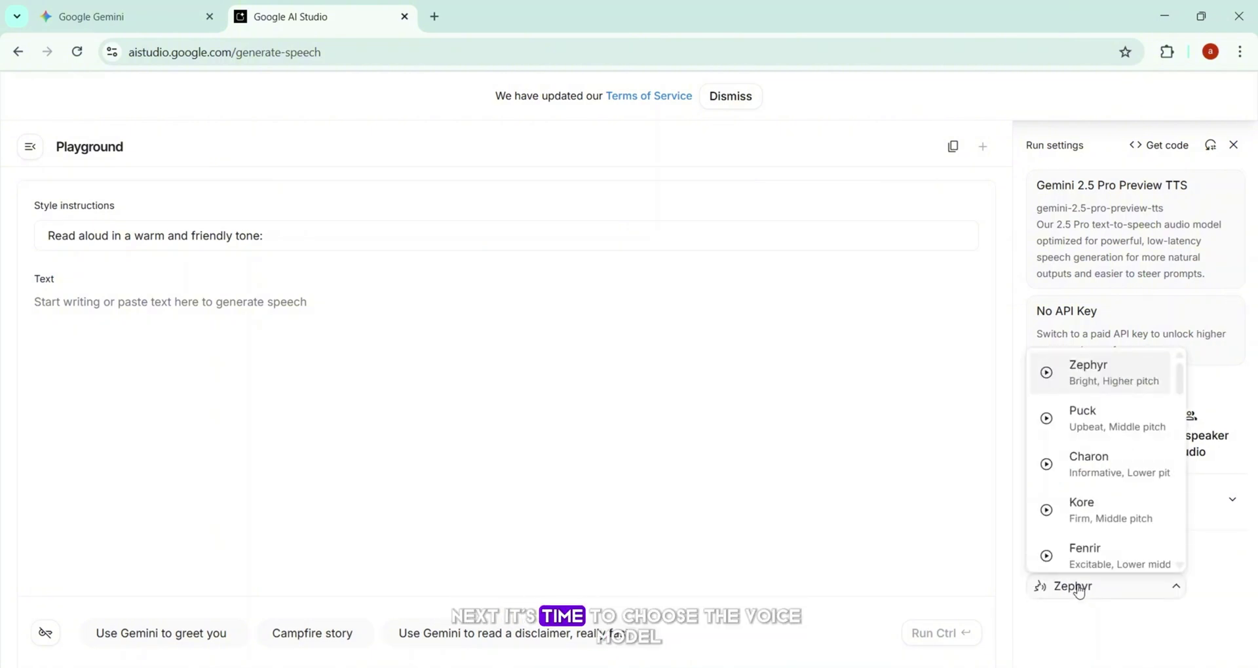
left_click(1045, 370)
left_click(1048, 467)
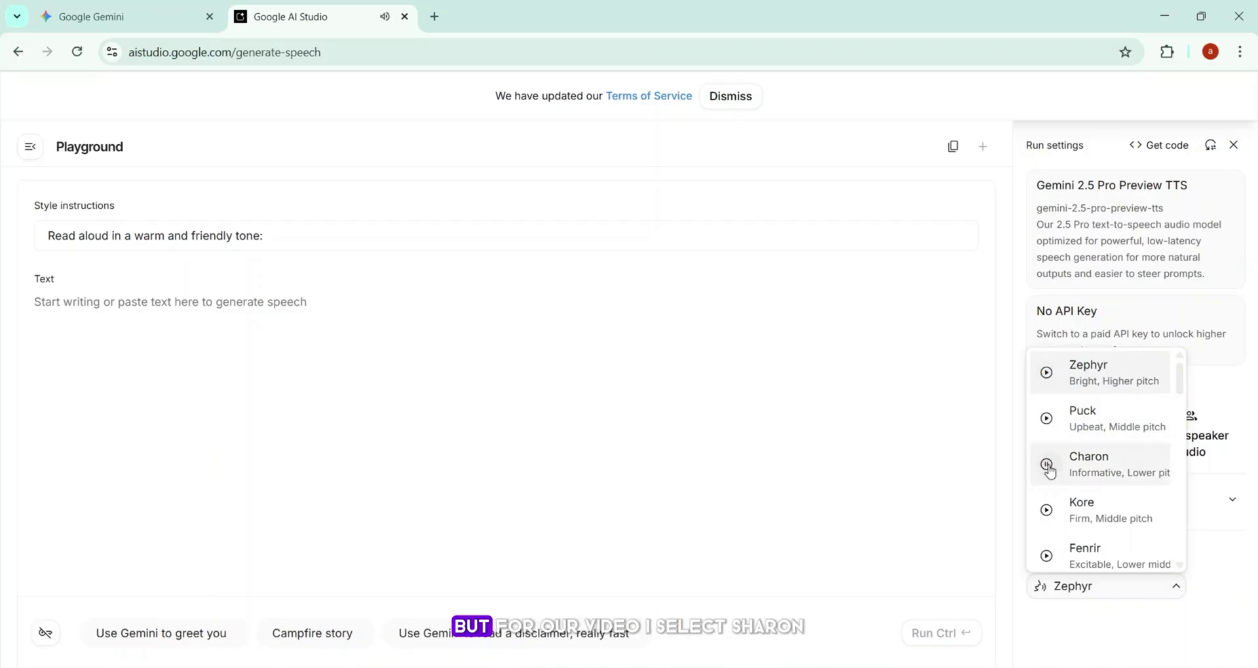
left_click(1098, 472)
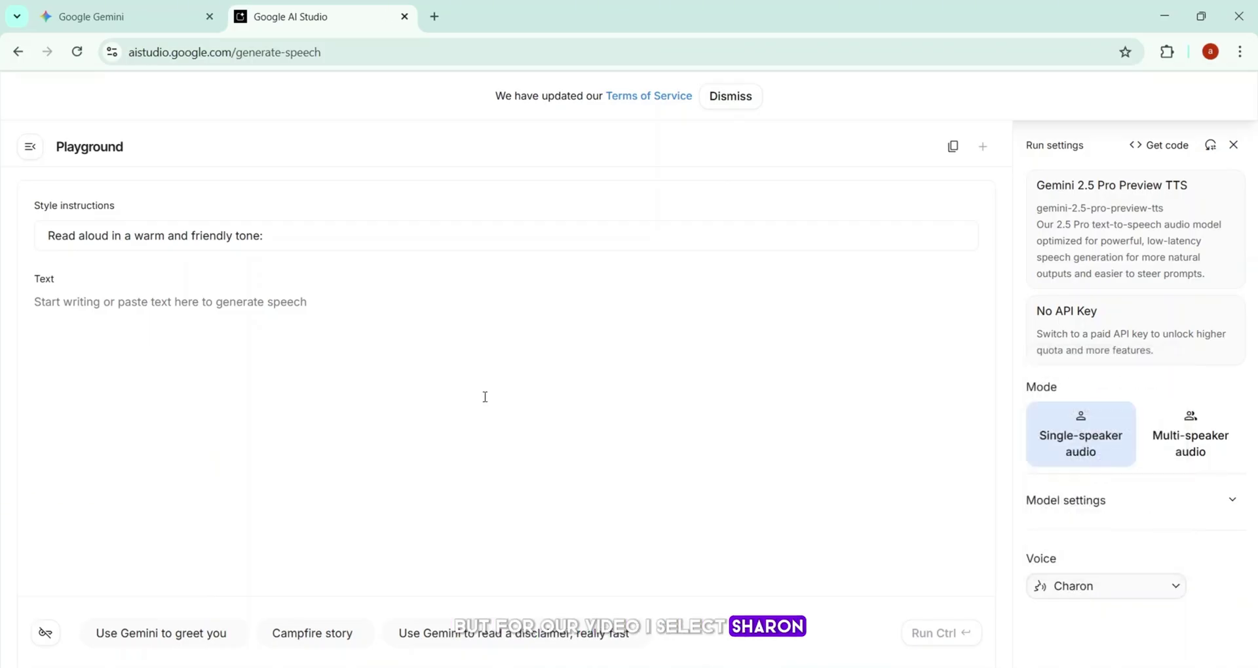
- Copy the Clip 1 sentence from the documentary script into the narration text
left_click(165, 305)
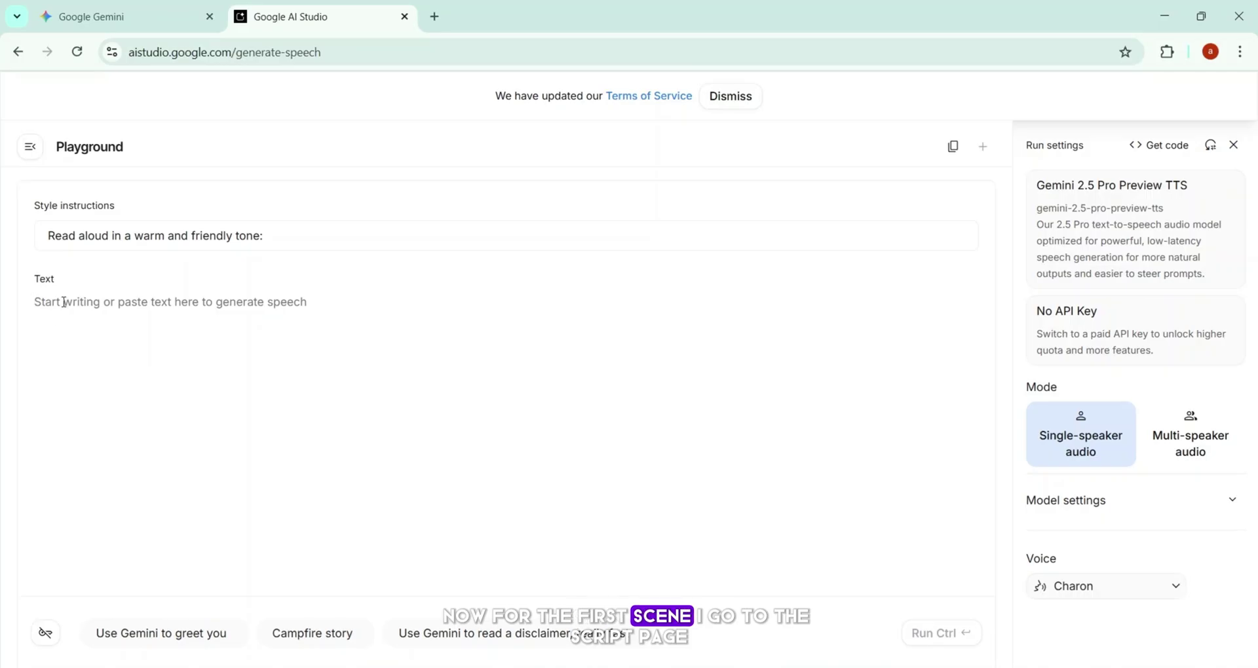
key("ctrl+Tab")
left_click_drag(484, 237, 896, 237)
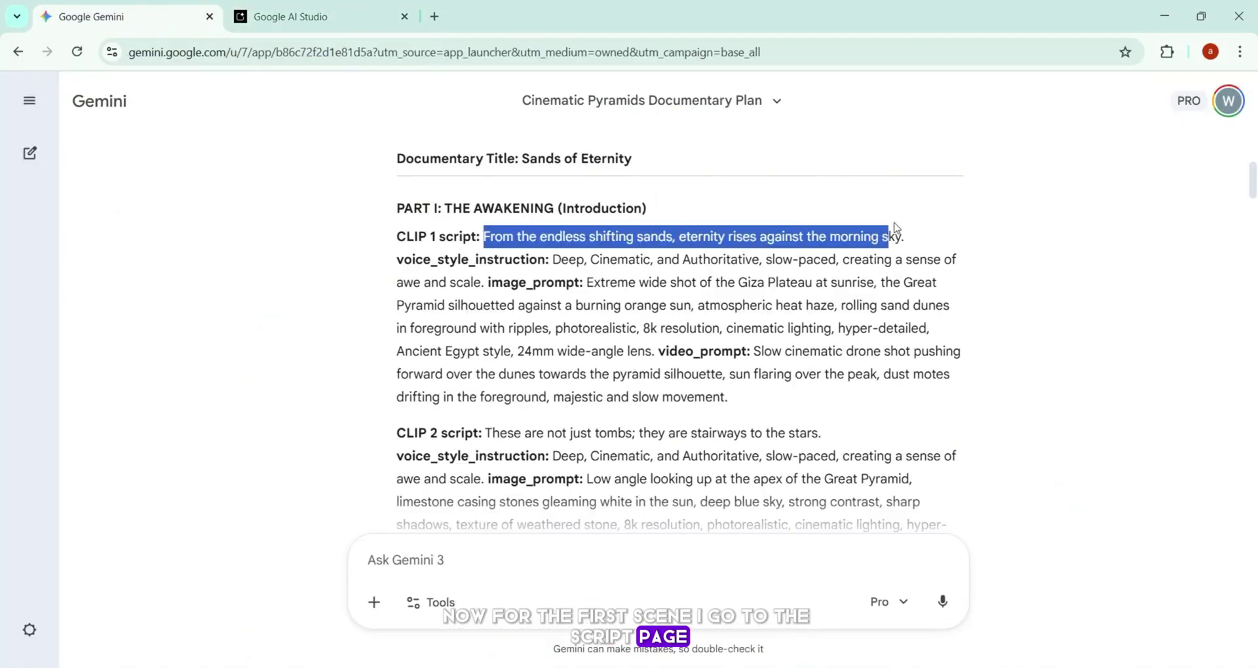
key("ctrl+c")
key("ctrl+Tab")
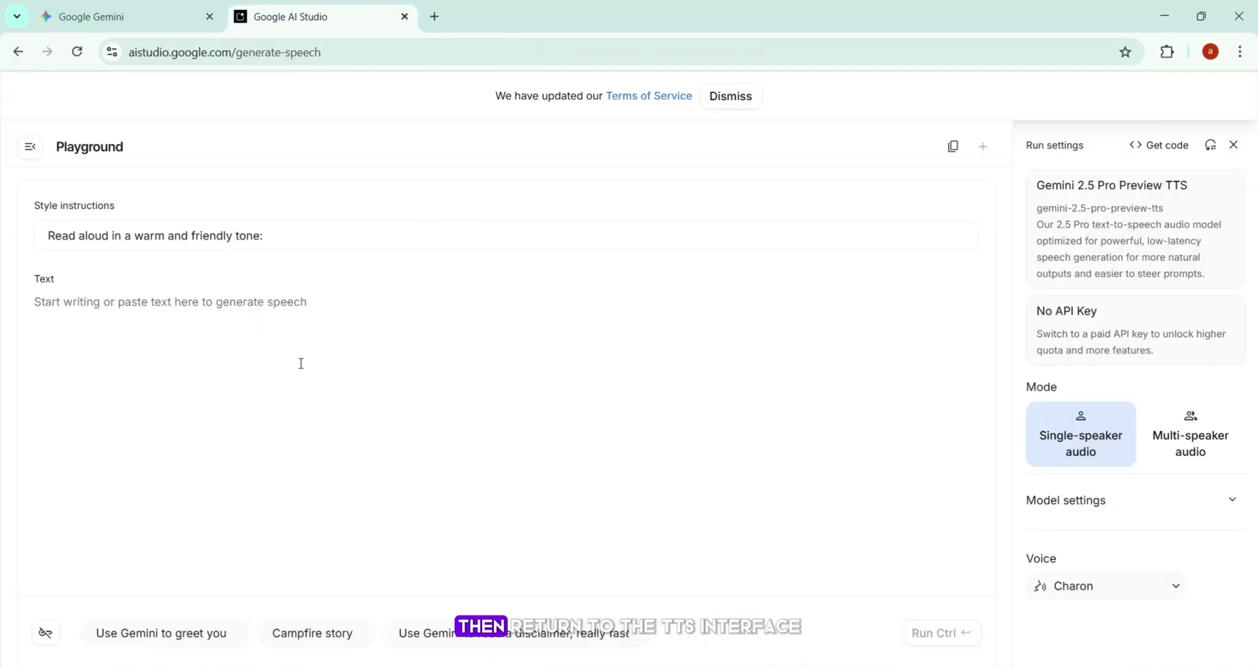
key("ctrl+v")
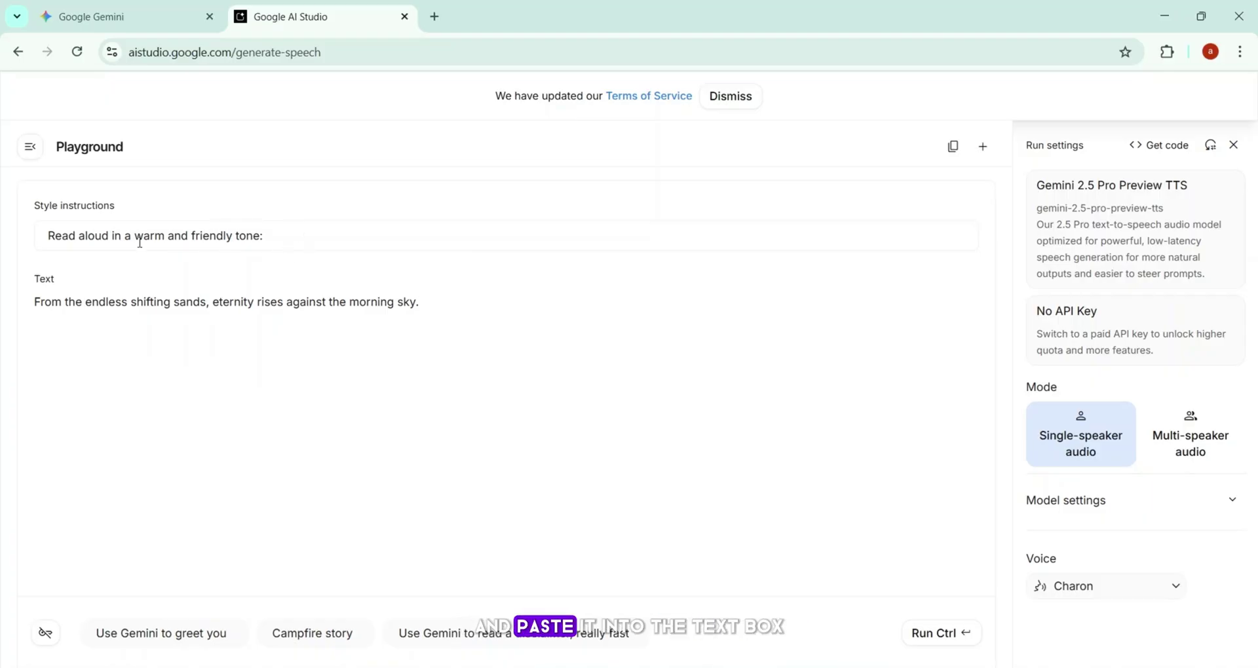
- Paste Clip 1's deep cinematic style instruction after 'tone:' and run the narration
key("ctrl+Tab")
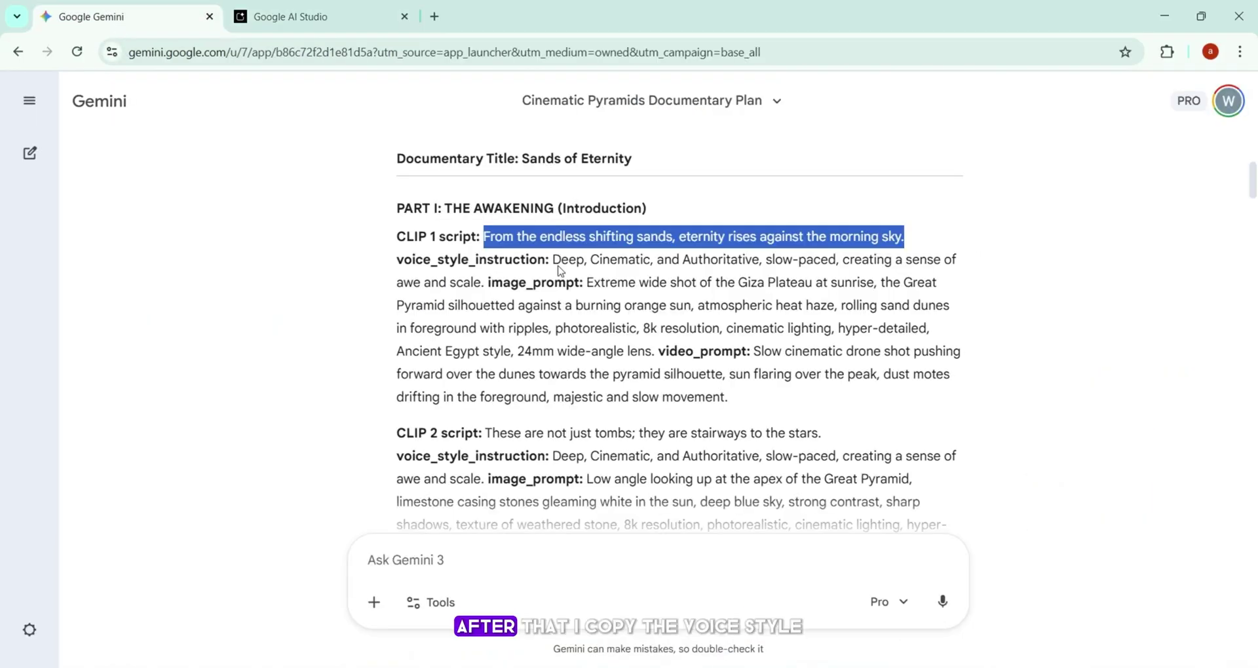
left_click_drag(553, 259, 484, 282)
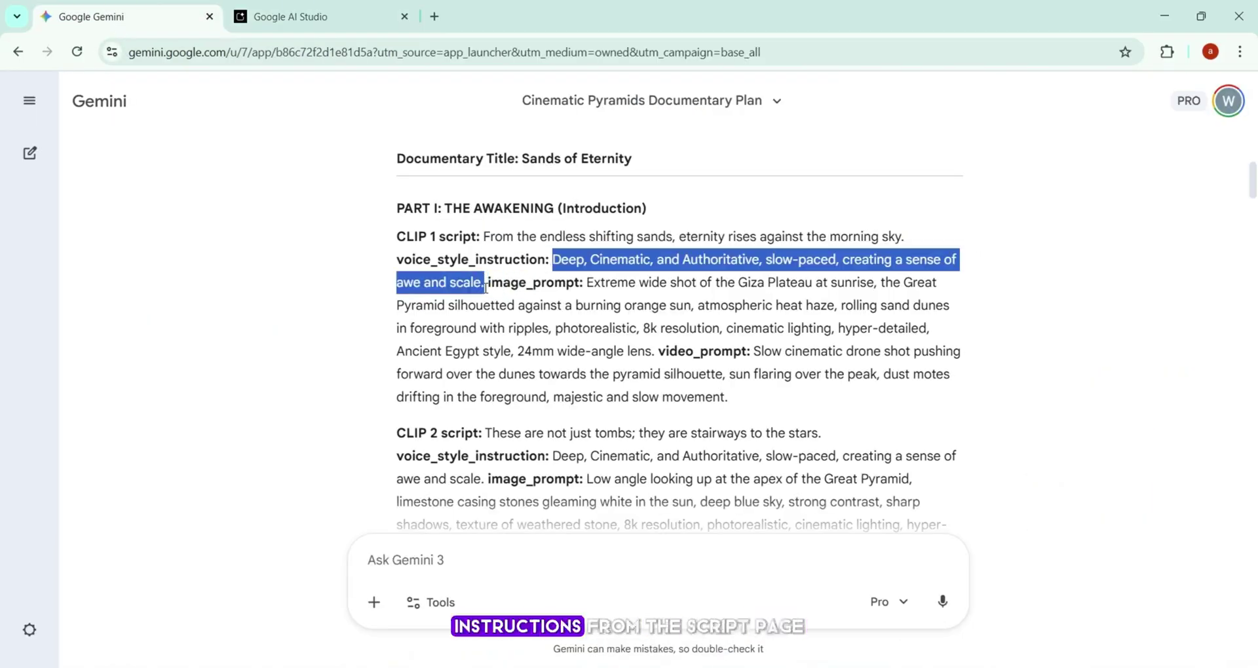
left_click(375, 8)
left_click(300, 236)
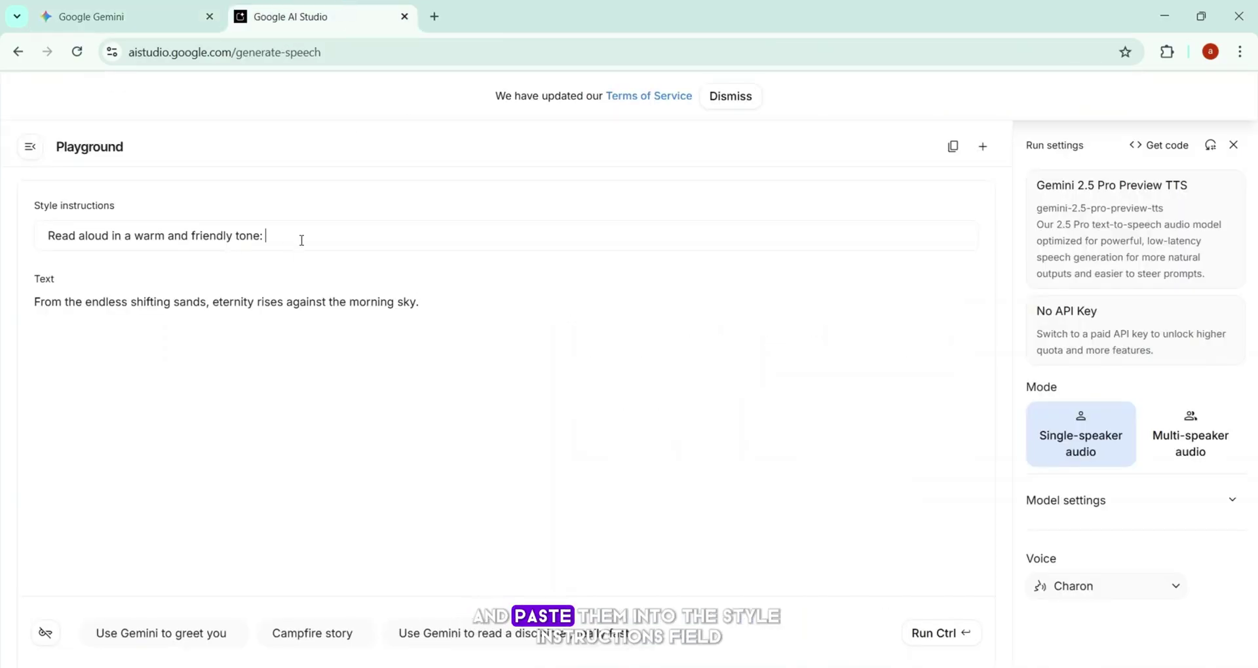
key("ctrl+v")
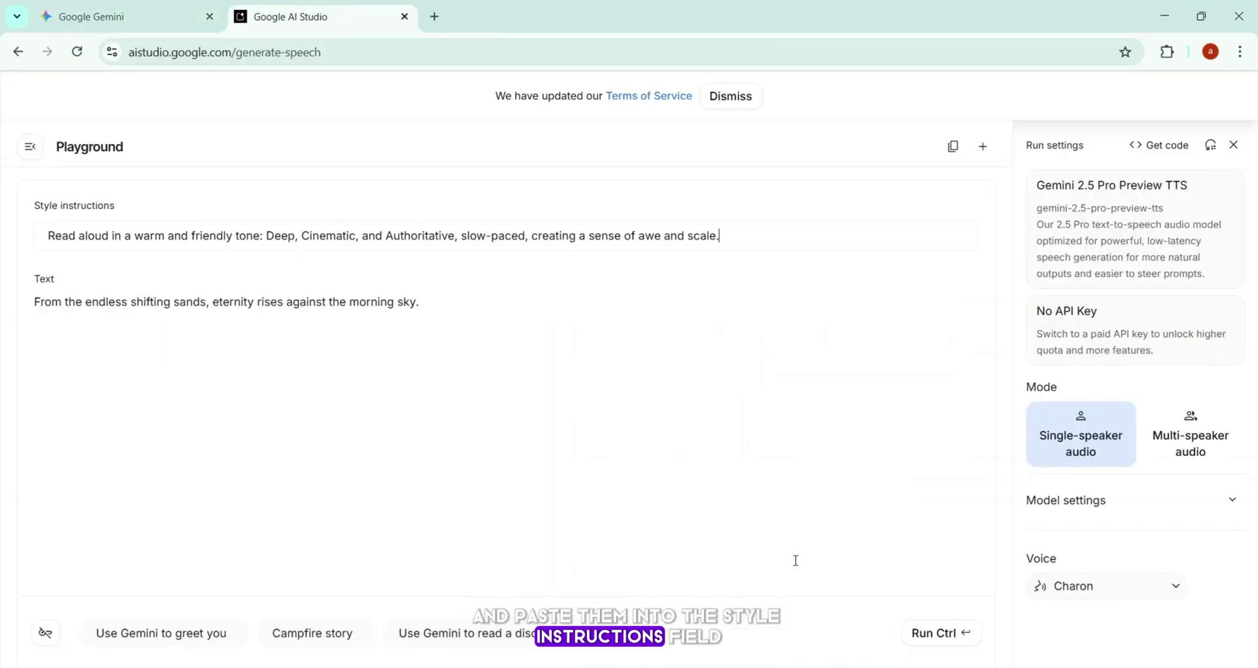
left_click(942, 633)
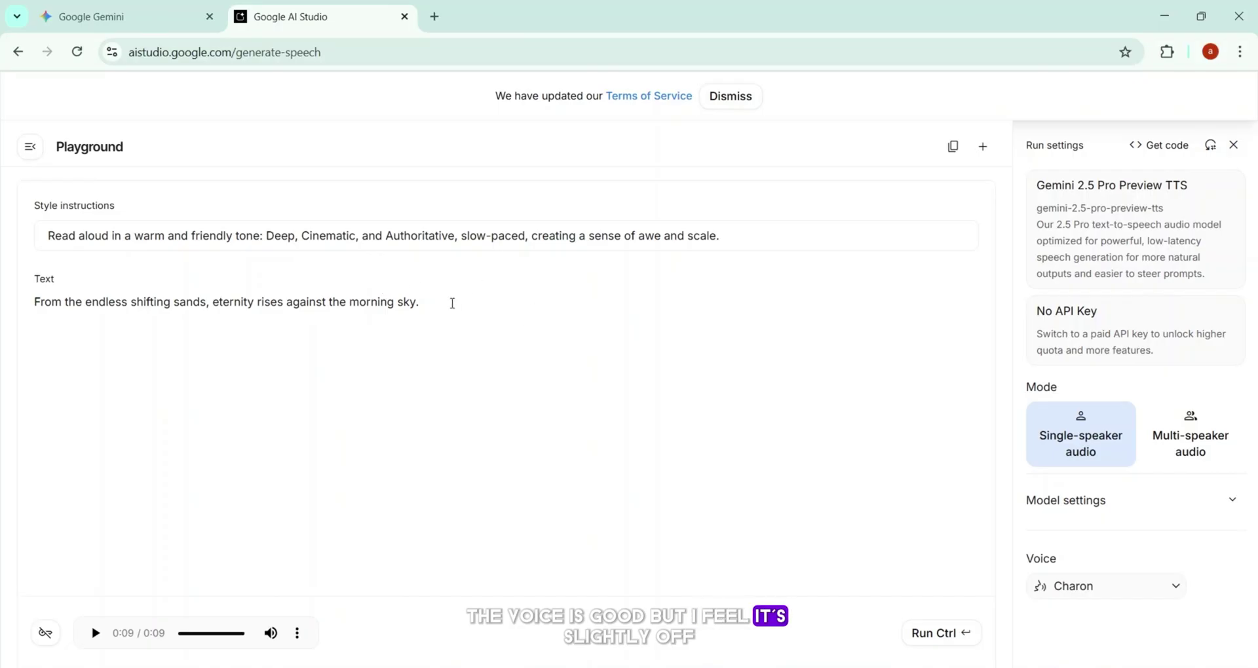
- Remove 'slow-paced,' from the style, rerun and play the narration, then download it as download (1).wav
left_click_drag(461, 236, 510, 236)
key("BackSpace")
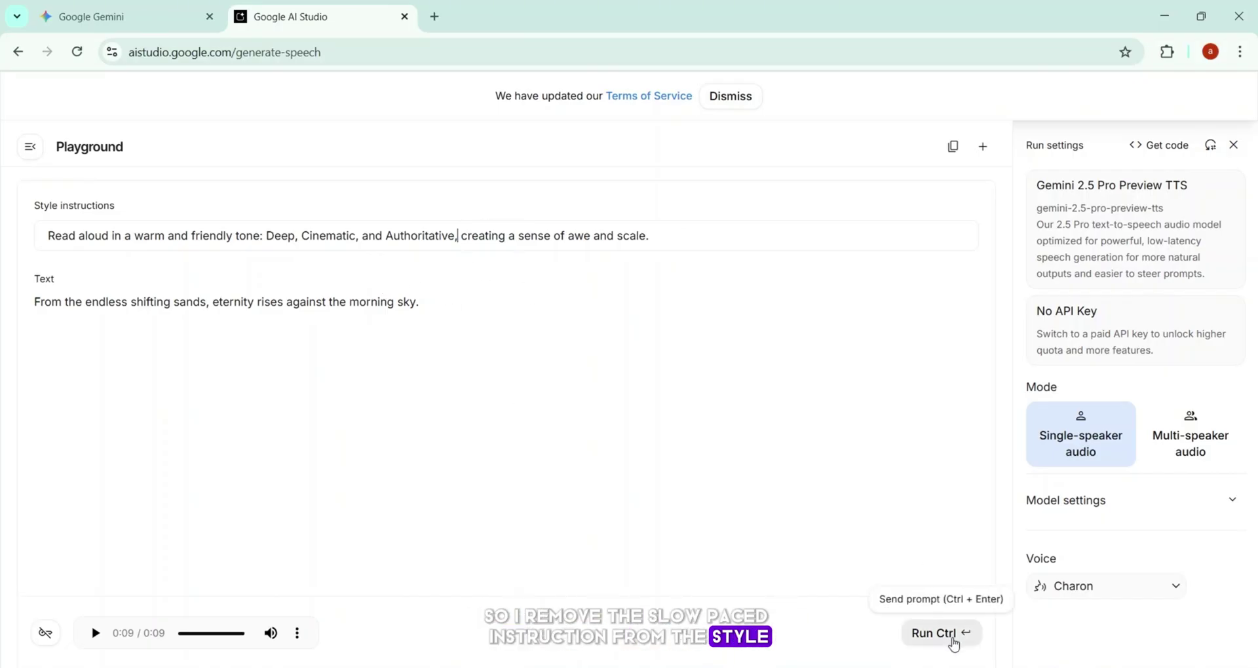
left_click(943, 634)
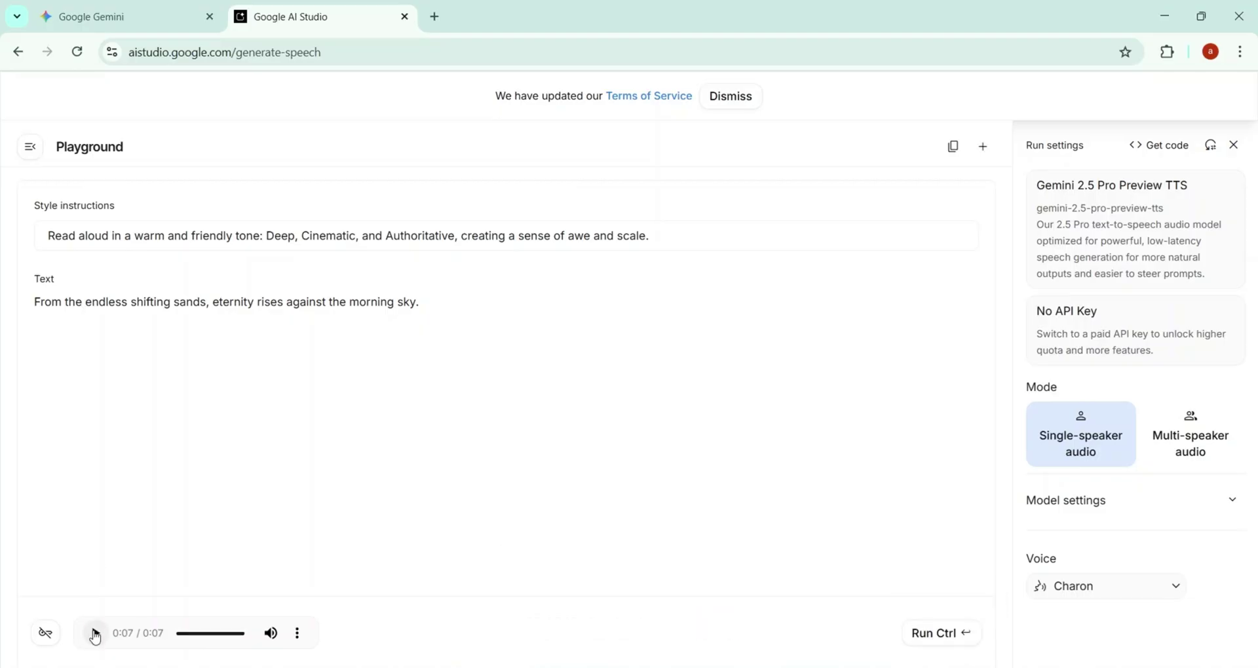
left_click(95, 633)
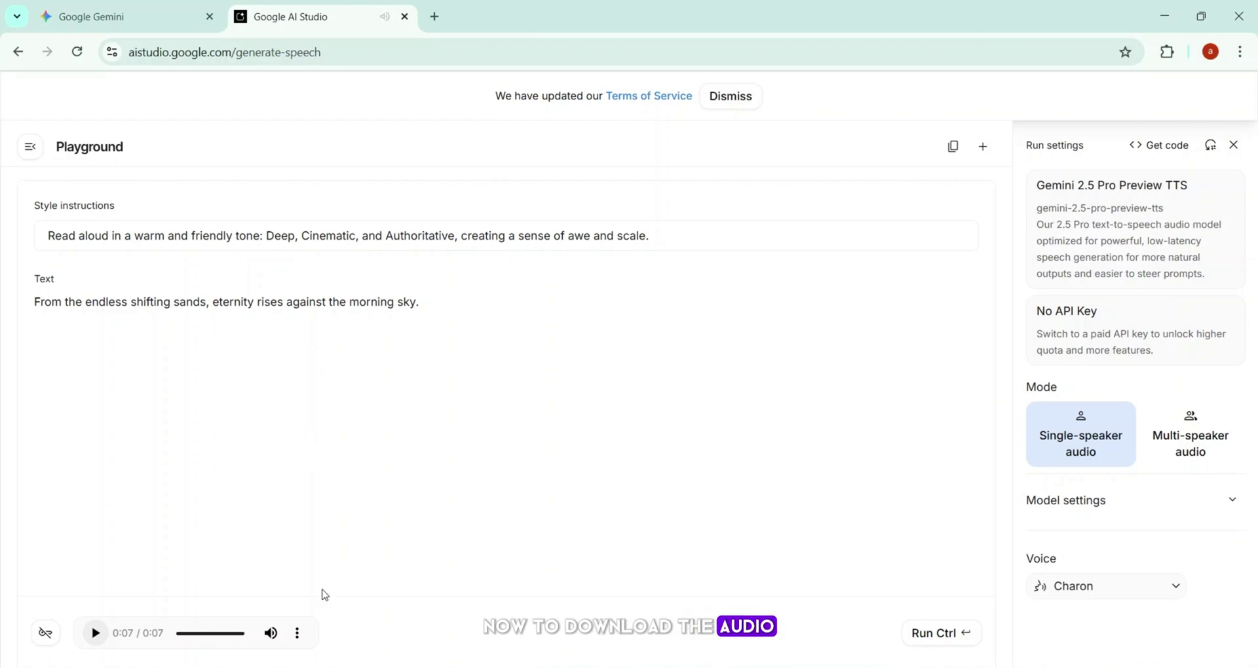
left_click(296, 633)
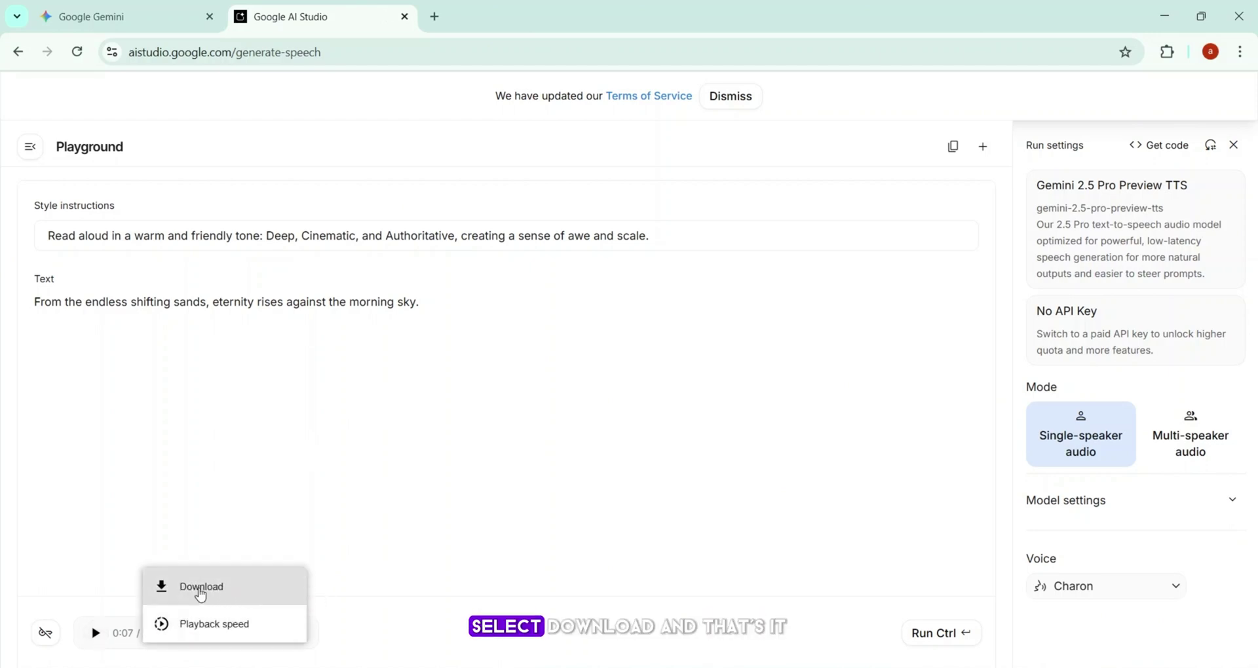
left_click(201, 593)
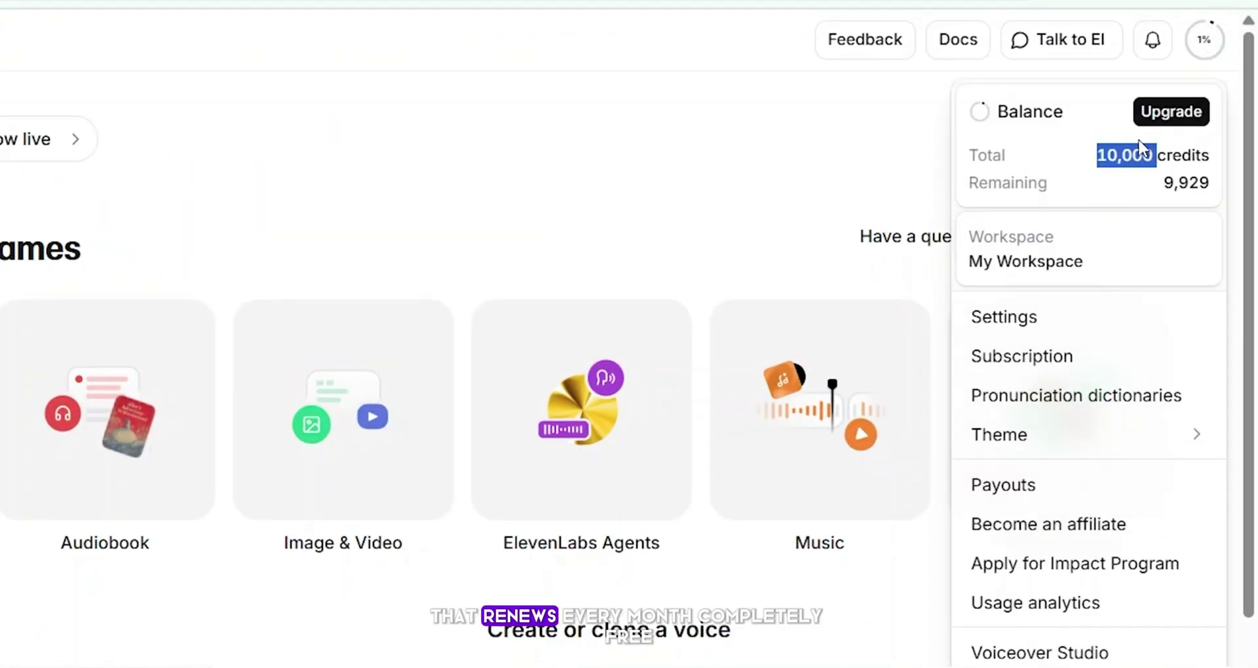
- In Text to Speech, preview Spuds Oxley - Wise and Approachable from Top Picks and add it to My Voices
left_click(736, 155)
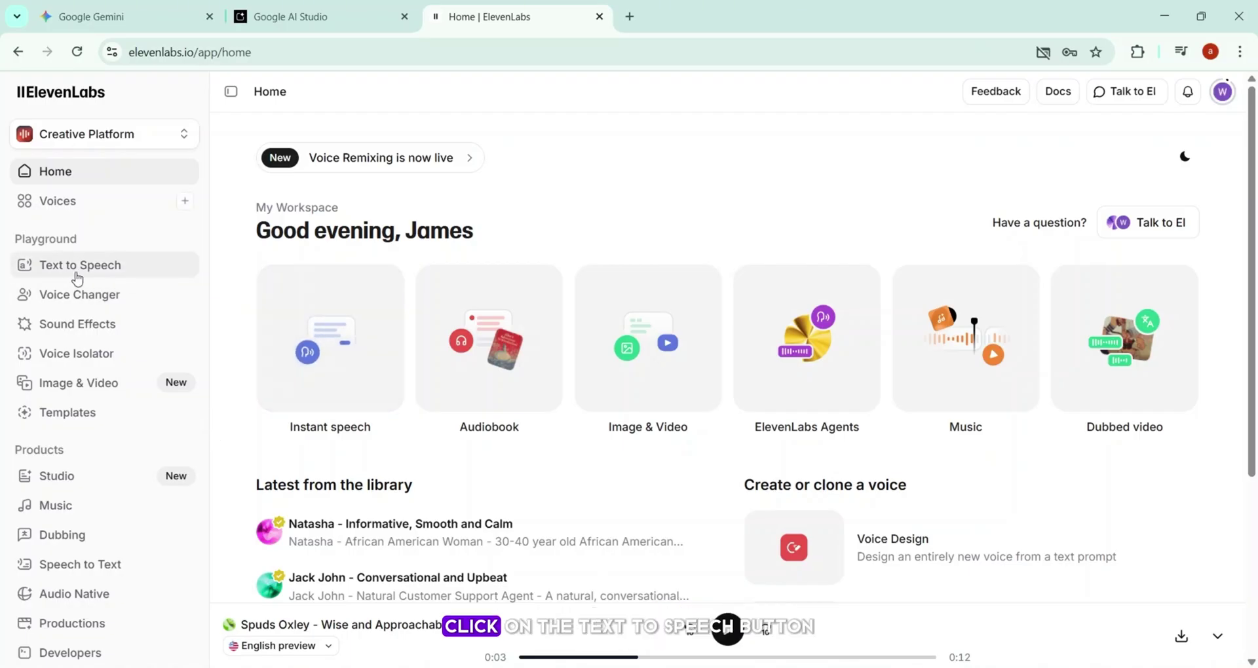
left_click(77, 275)
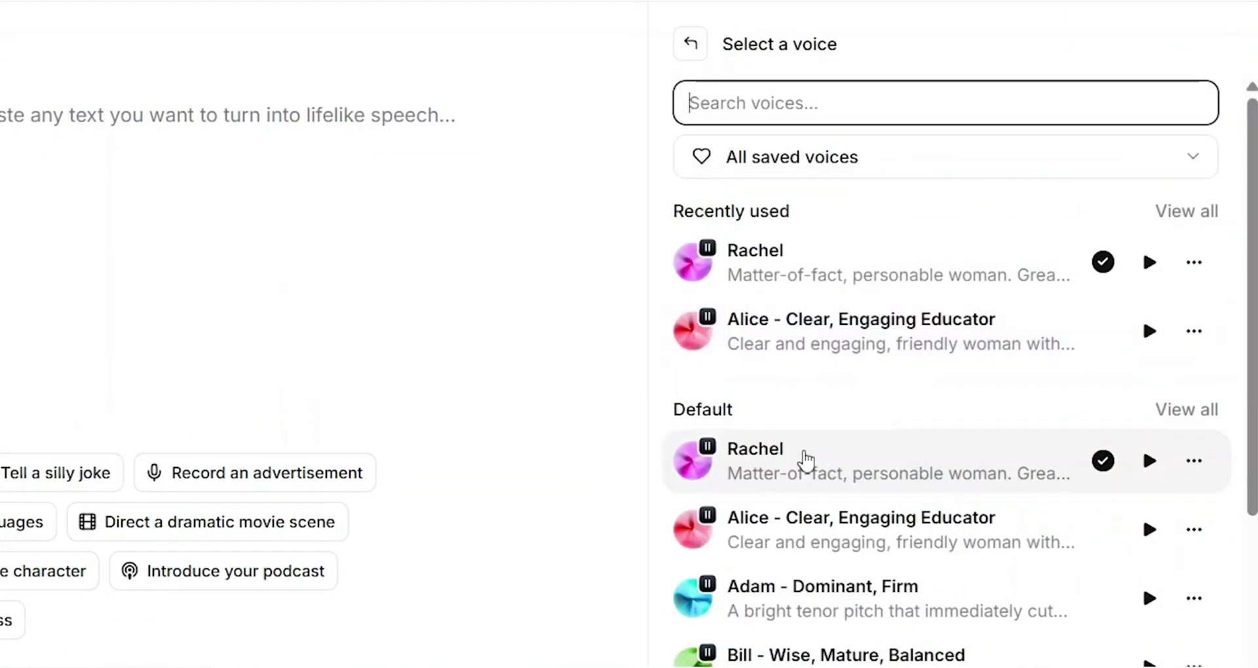
scroll(800, 456, "down", 1)
scroll(805, 460, "down", 4)
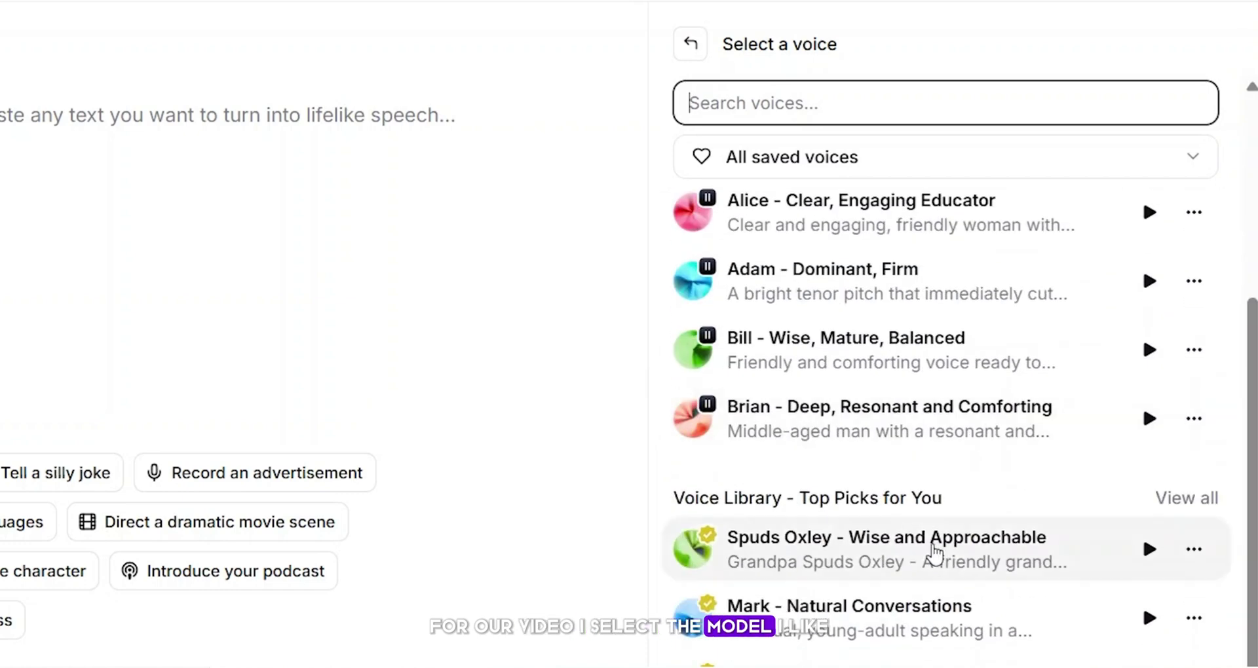
left_click(1146, 550)
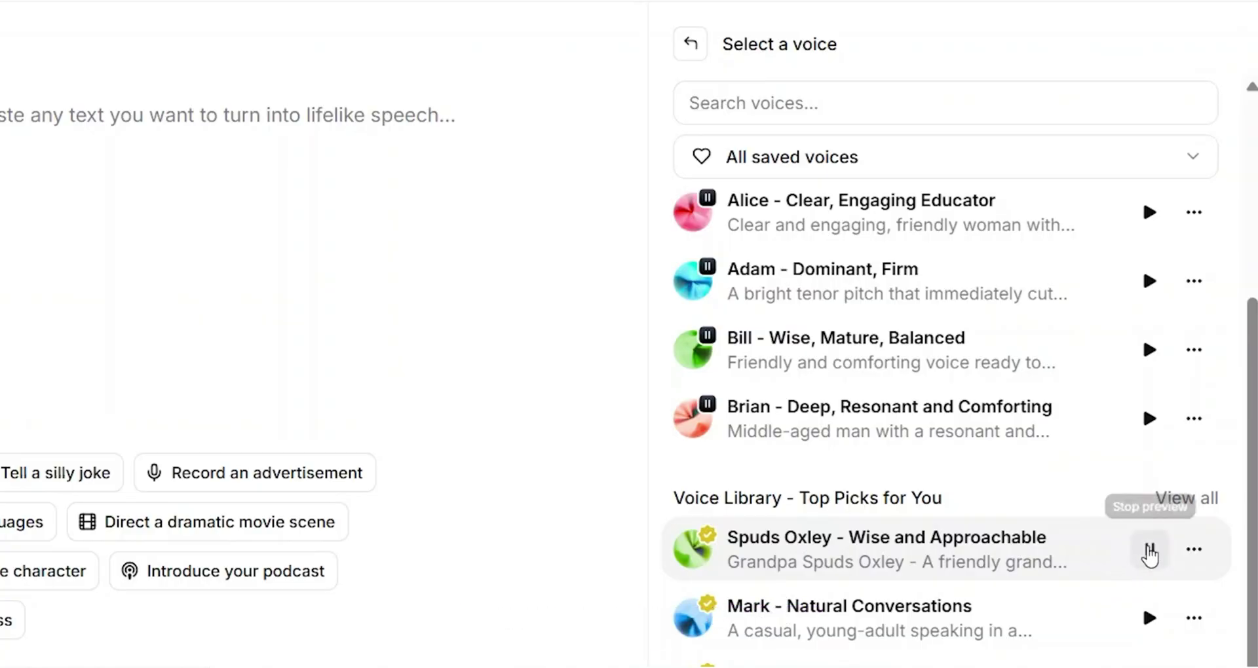
left_click(1148, 549)
left_click(830, 536)
left_click(959, 561)
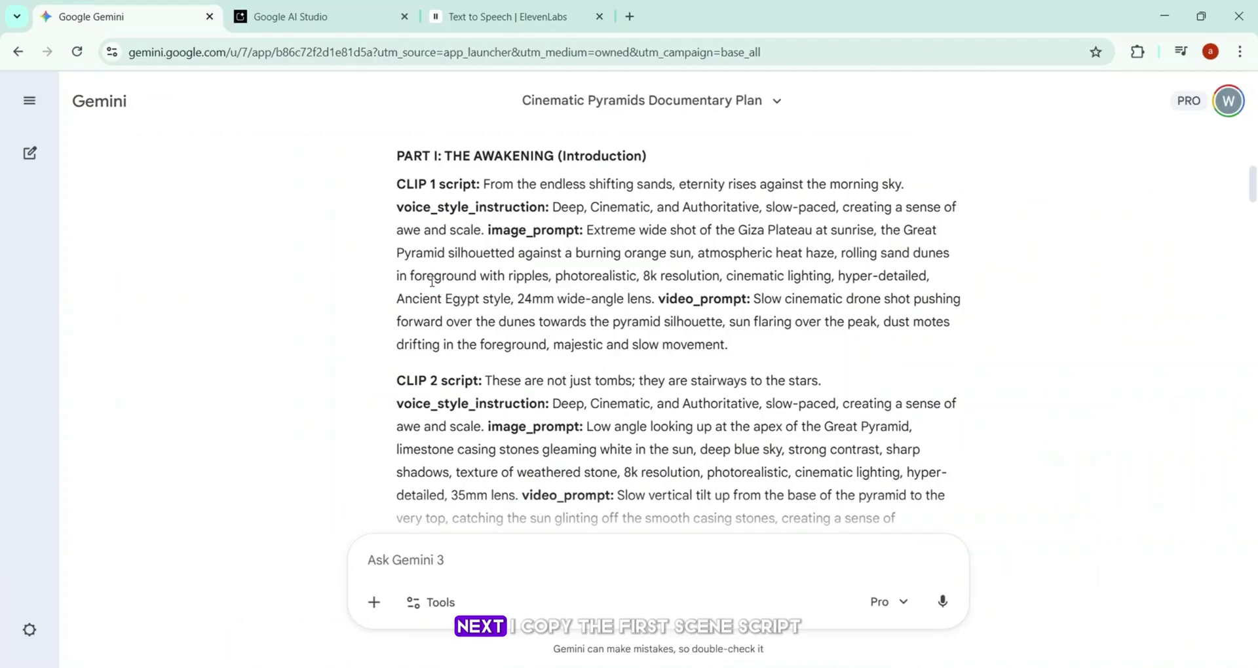
- Paste the Clip 1 script sentence from Gemini into ElevenLabs, generate its narration and download it
scroll(432, 282, "up", 1)
left_click_drag(483, 216, 910, 220)
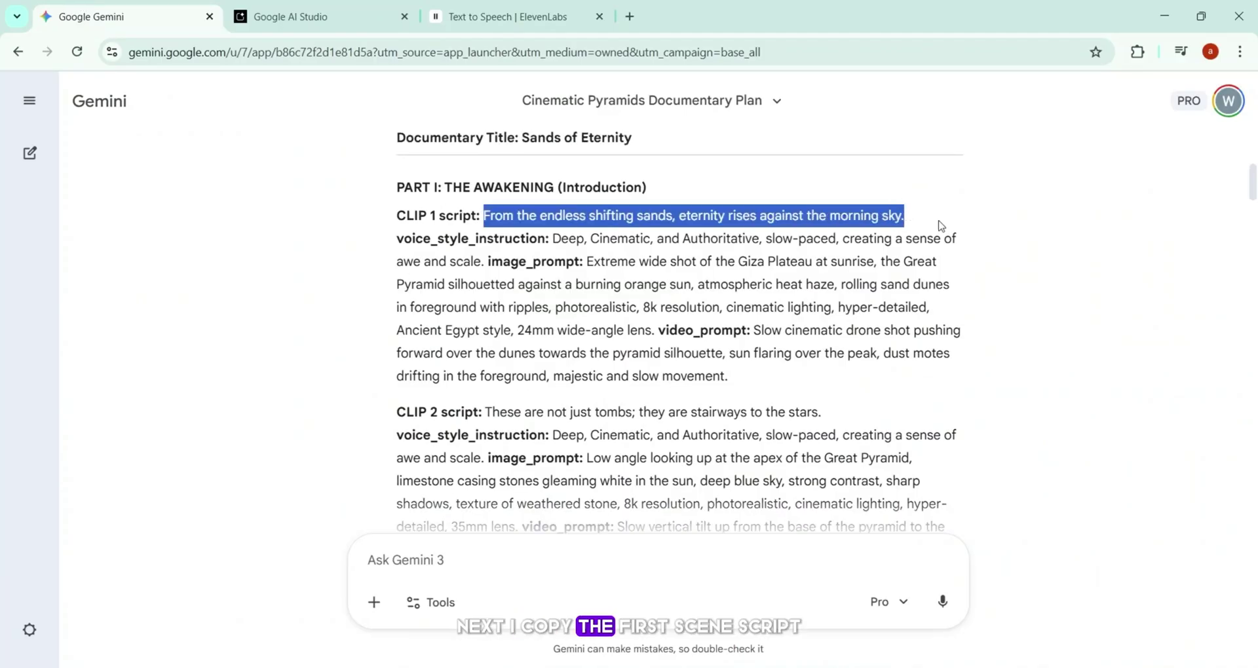
key("ctrl+c")
left_click(511, 17)
left_click(546, 262)
key("ctrl+v")
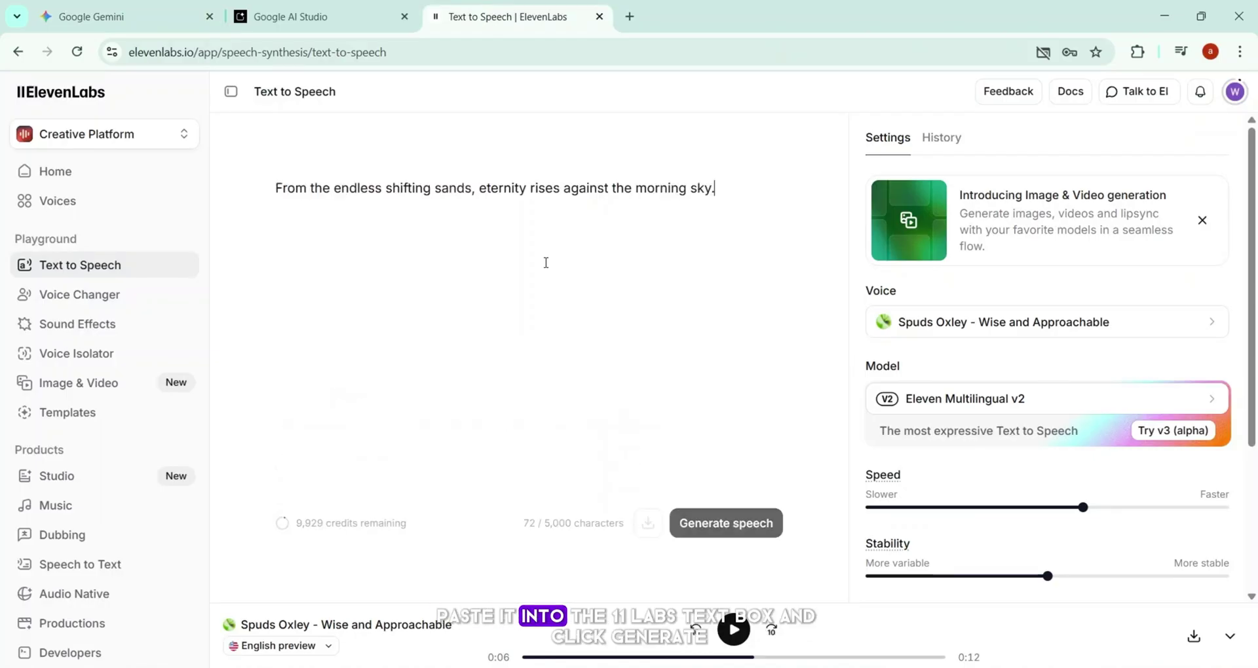
left_click(734, 527)
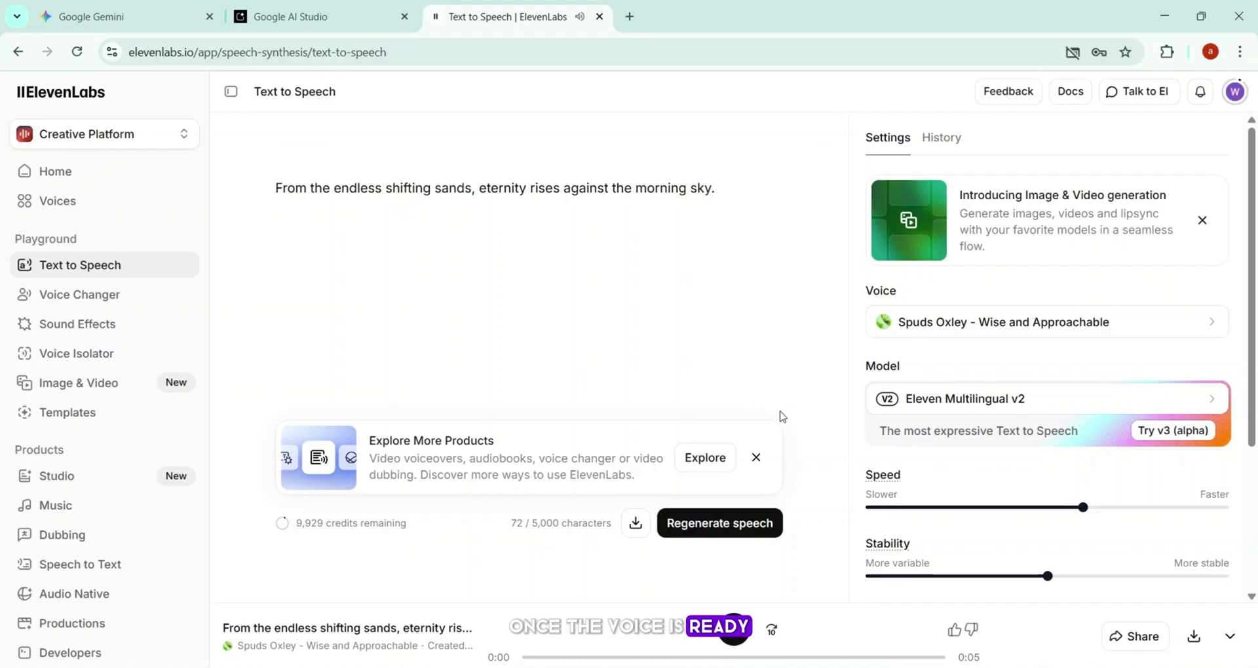
left_click(636, 524)
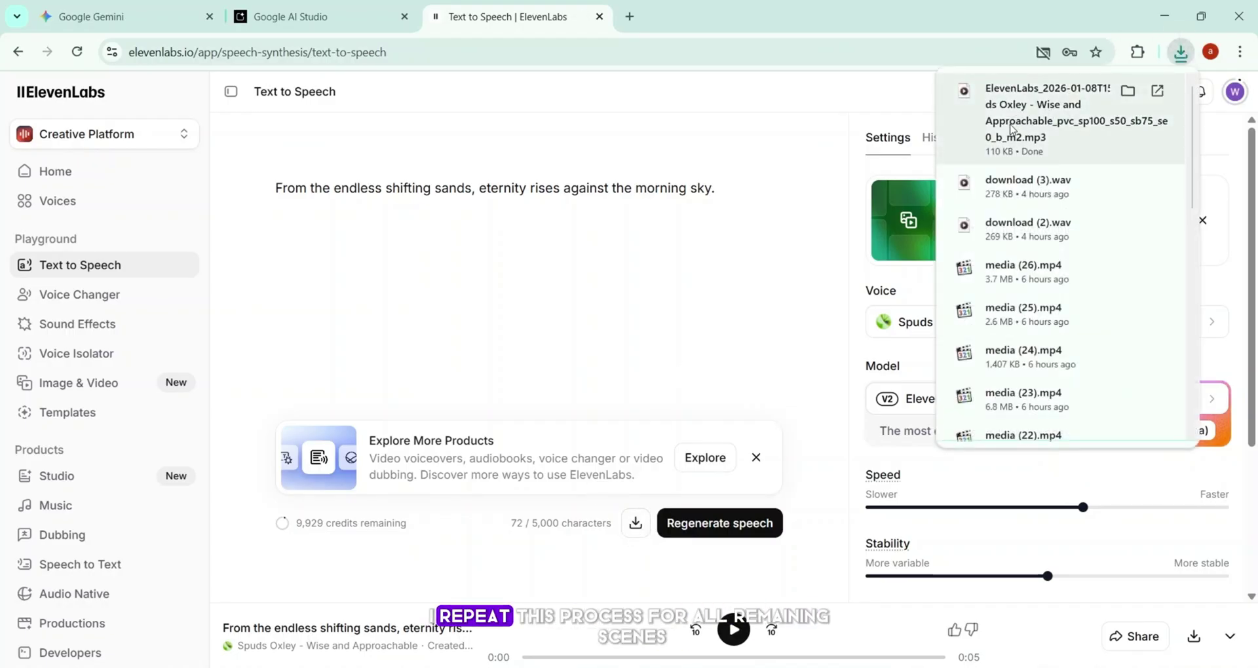
- Replace the text with the Clip 2 sentence, generate the narration and download it
left_click(92, 16)
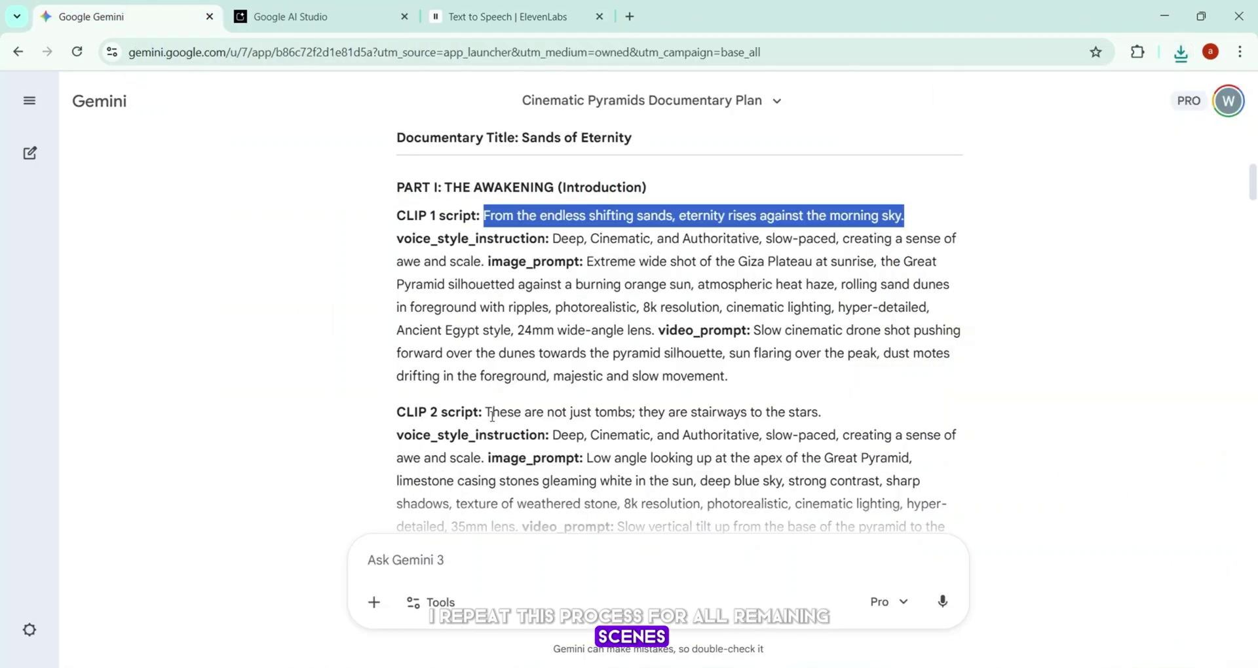
left_click_drag(485, 412, 801, 398)
left_click(508, 16)
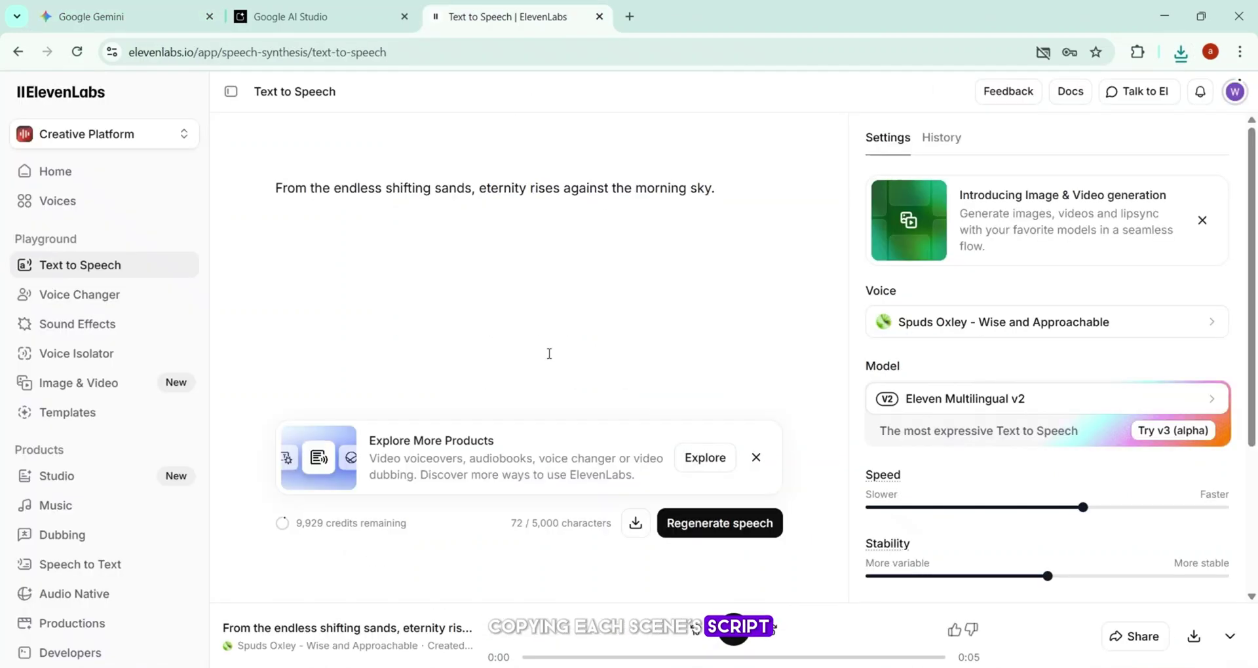
left_click(549, 354)
key("ctrl+a")
key("ctrl+v")
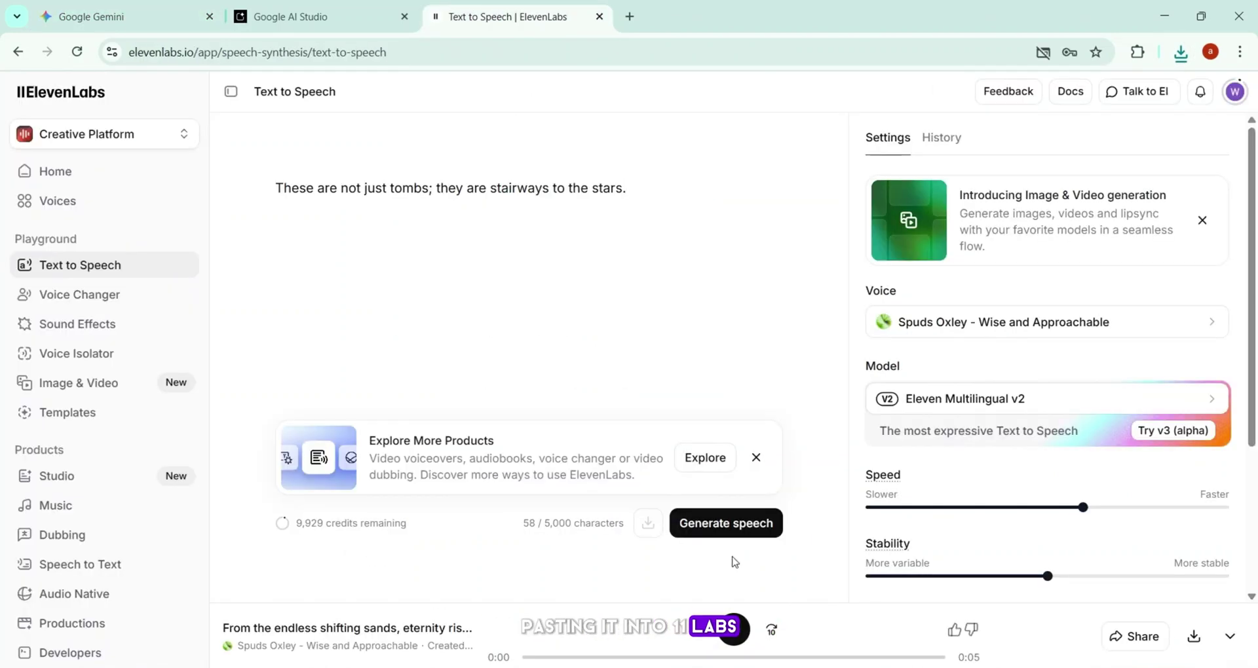
left_click(733, 524)
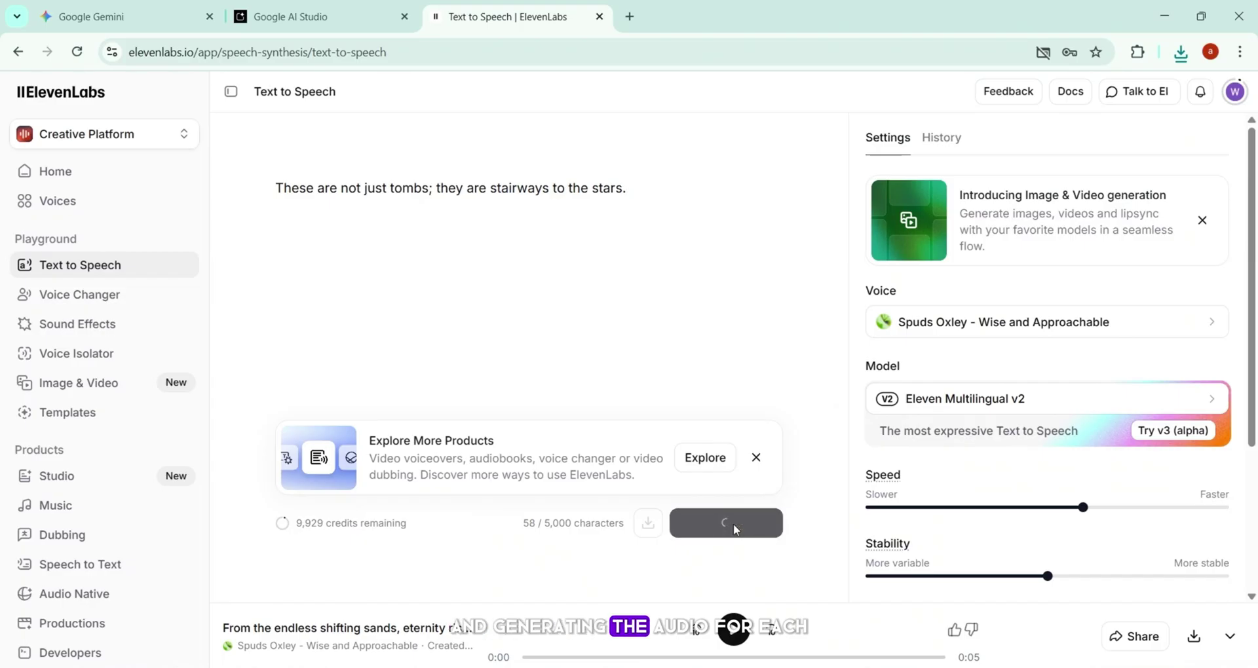
left_click(758, 460)
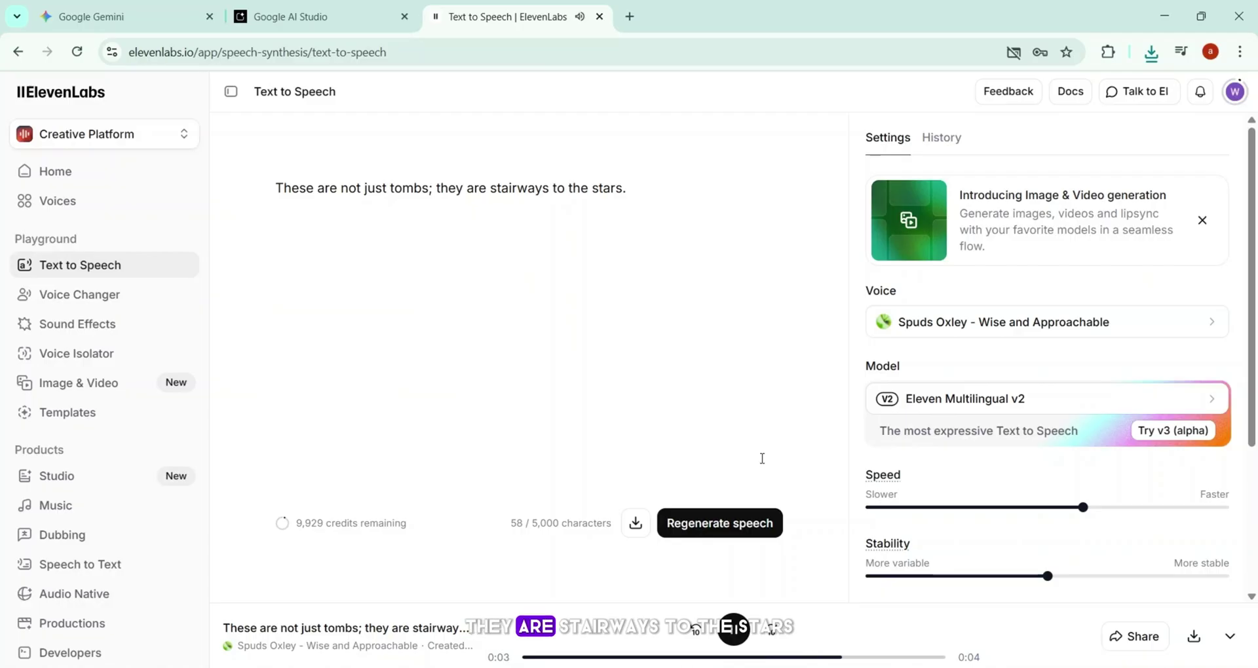
left_click(636, 524)
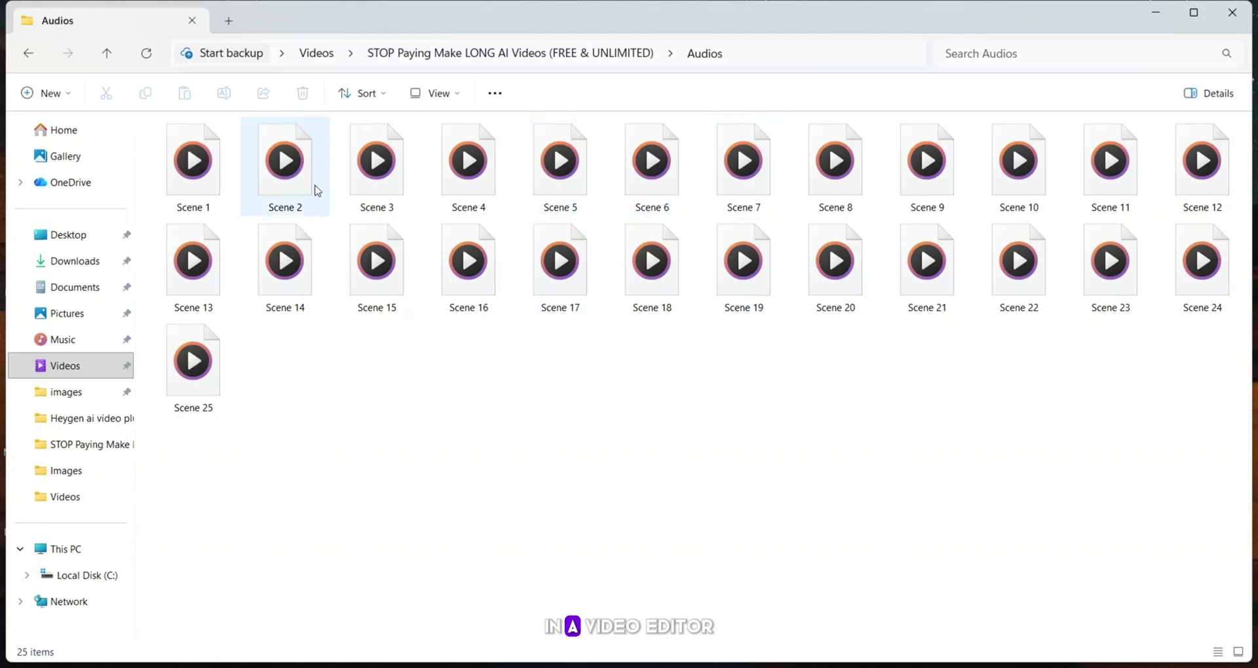
- Go up to the project folder and open the Videos folder holding the 25 scene clips
left_click(108, 54)
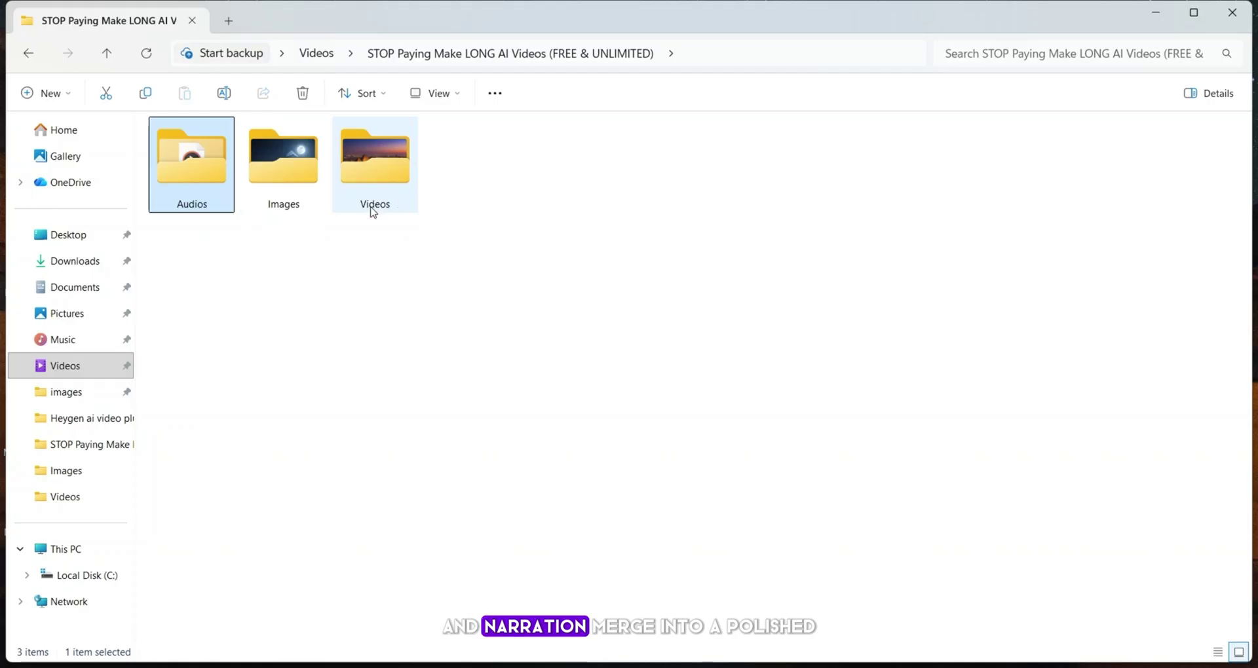
mouse_move(381, 208)
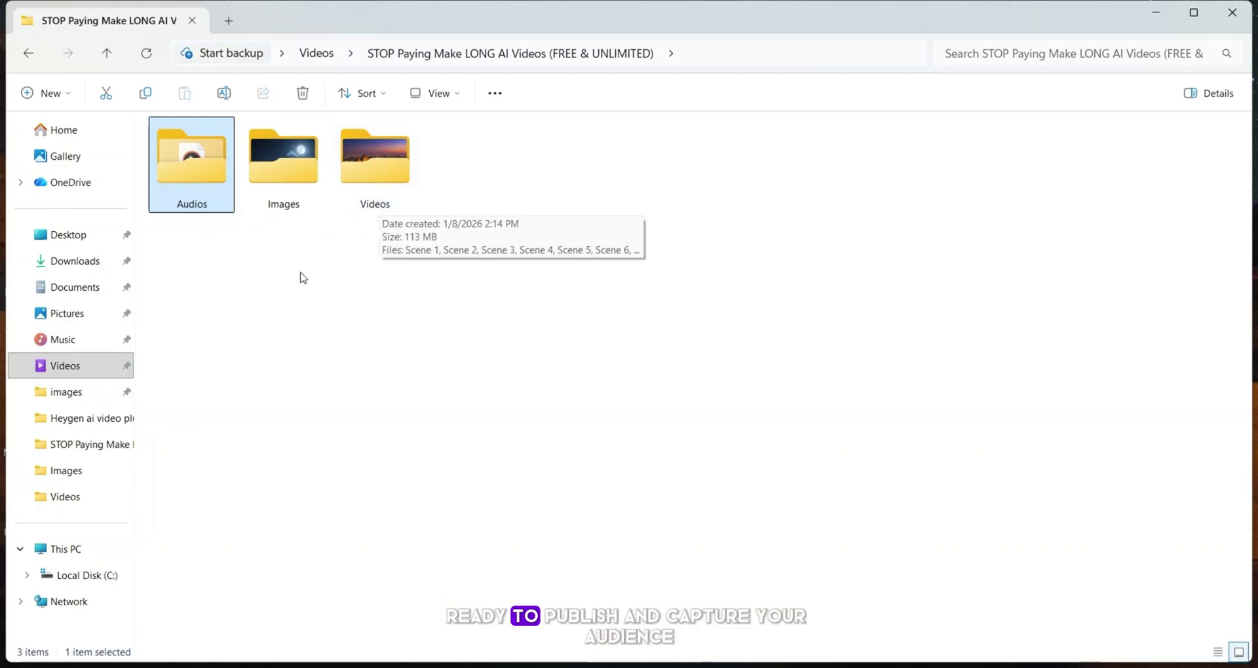
left_click(385, 175)
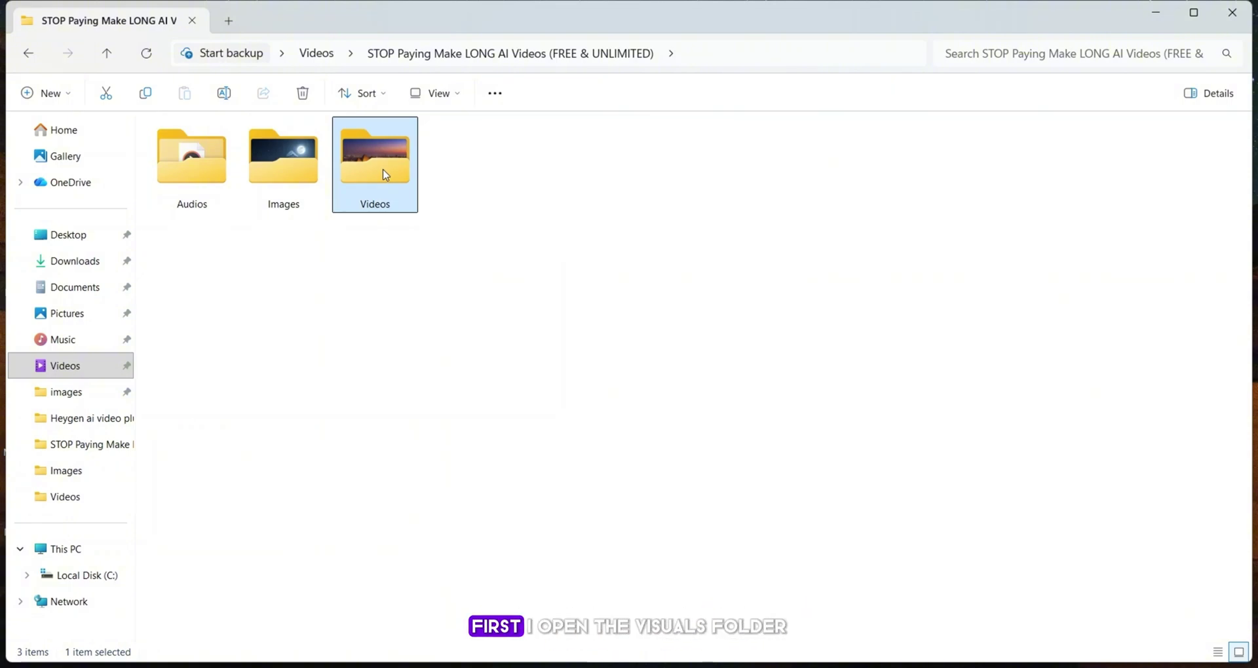
double_click(385, 174)
- Import all 25 scene videos and the 25 narration files into CapCut's media
key("ctrl+a")
left_click_drag(374, 216, 806, 652)
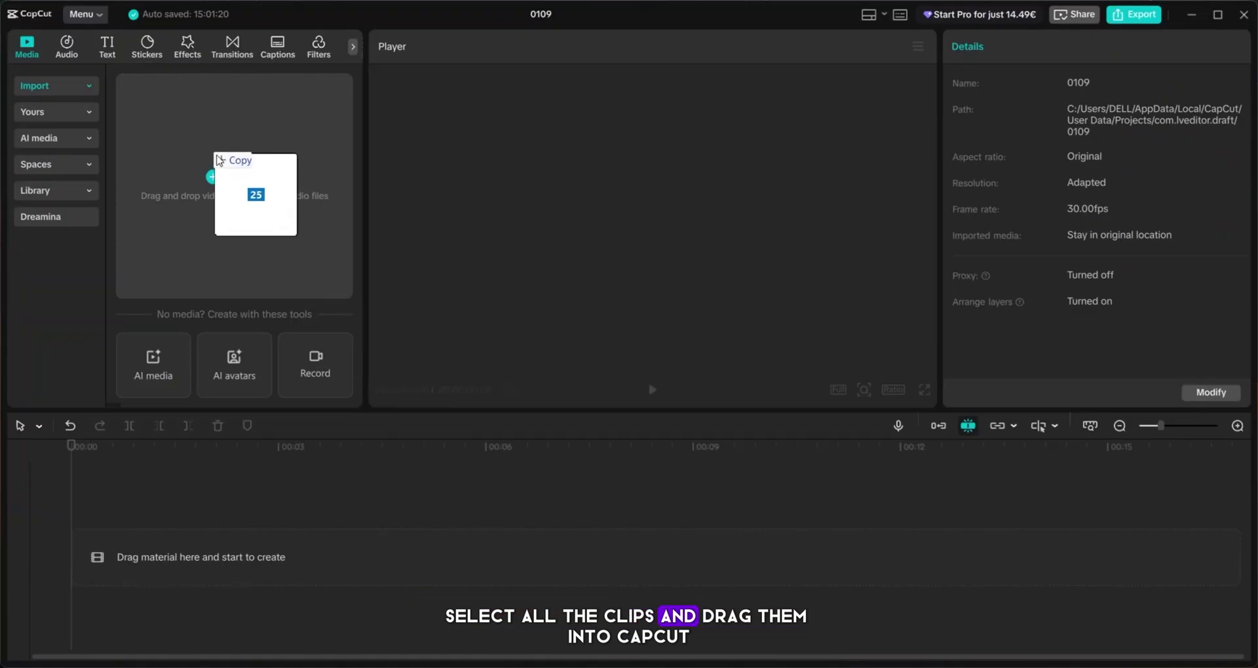
left_click_drag(219, 160, 222, 164)
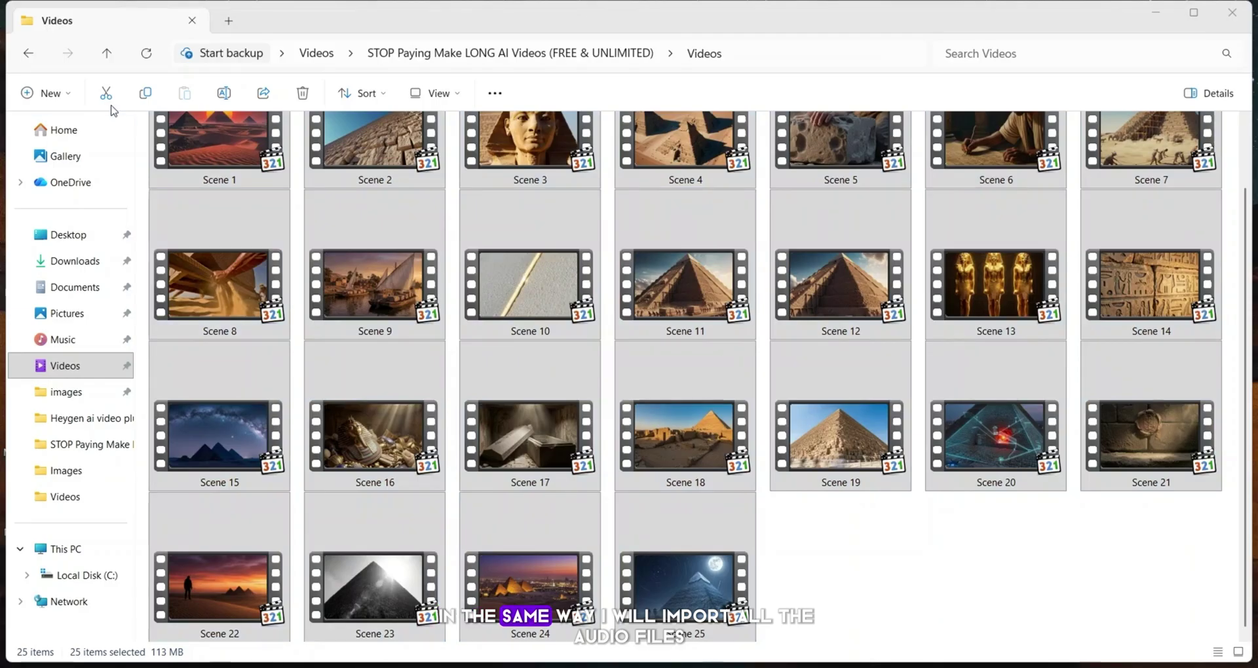
key("alt+Up")
left_click(226, 161)
double_click(226, 160)
key("ctrl+a")
left_click_drag(320, 258, 814, 657)
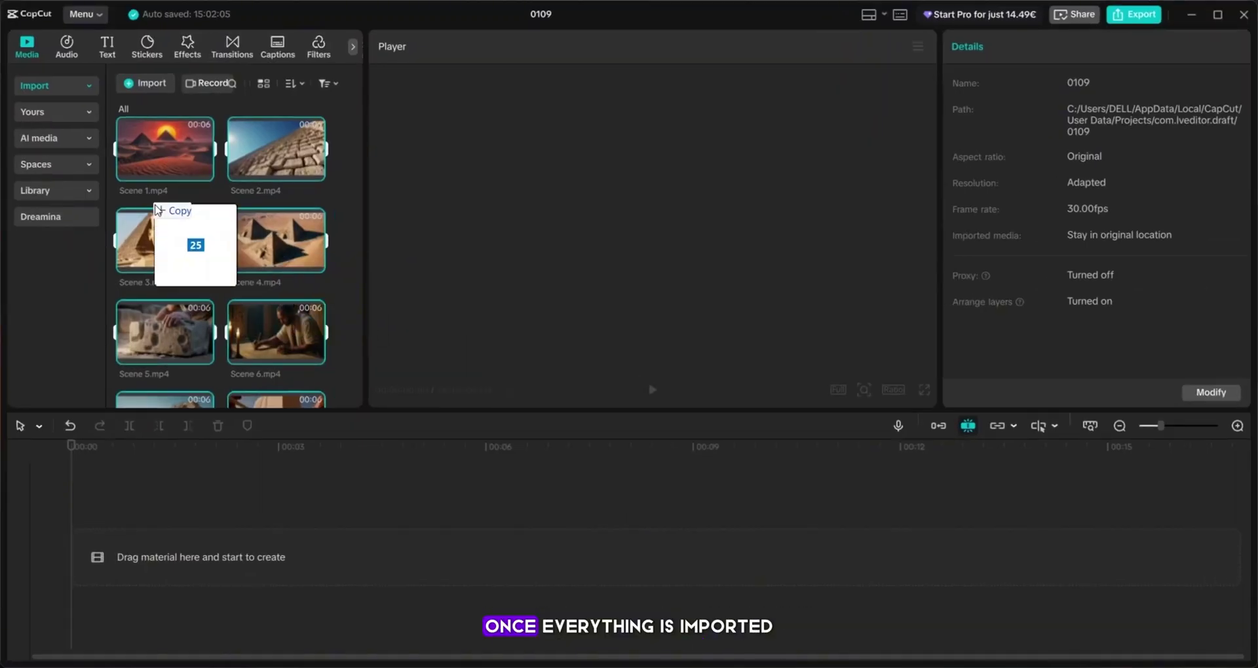
left_click_drag(157, 209, 158, 211)
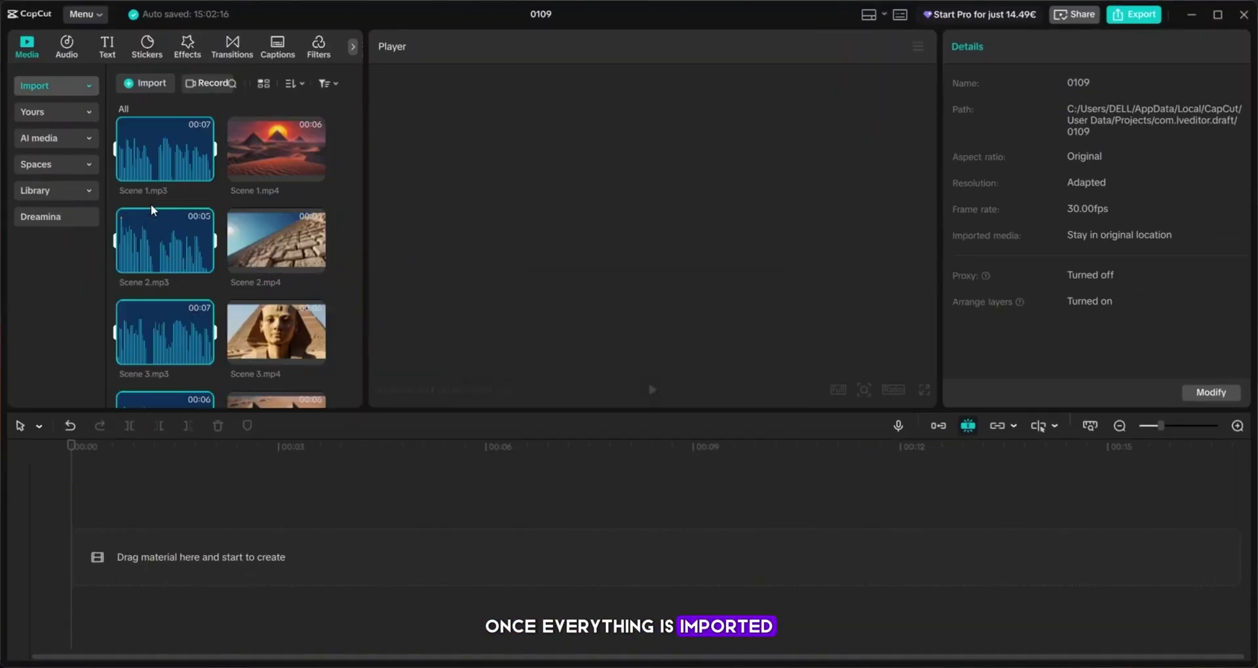
- Place Scene 1.mp4 at 0.80x speed, trim its end to the narration, and add Scene 2.mp4 after it
left_click_drag(270, 154, 152, 601)
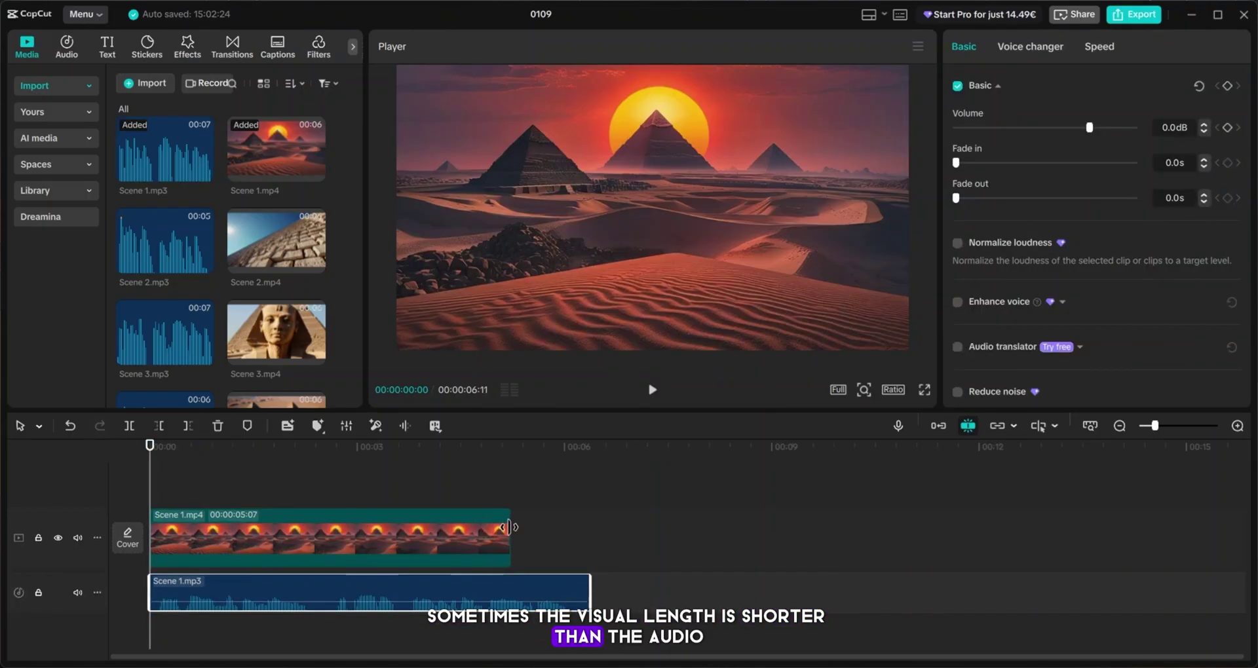
left_click(484, 540)
left_click(1022, 50)
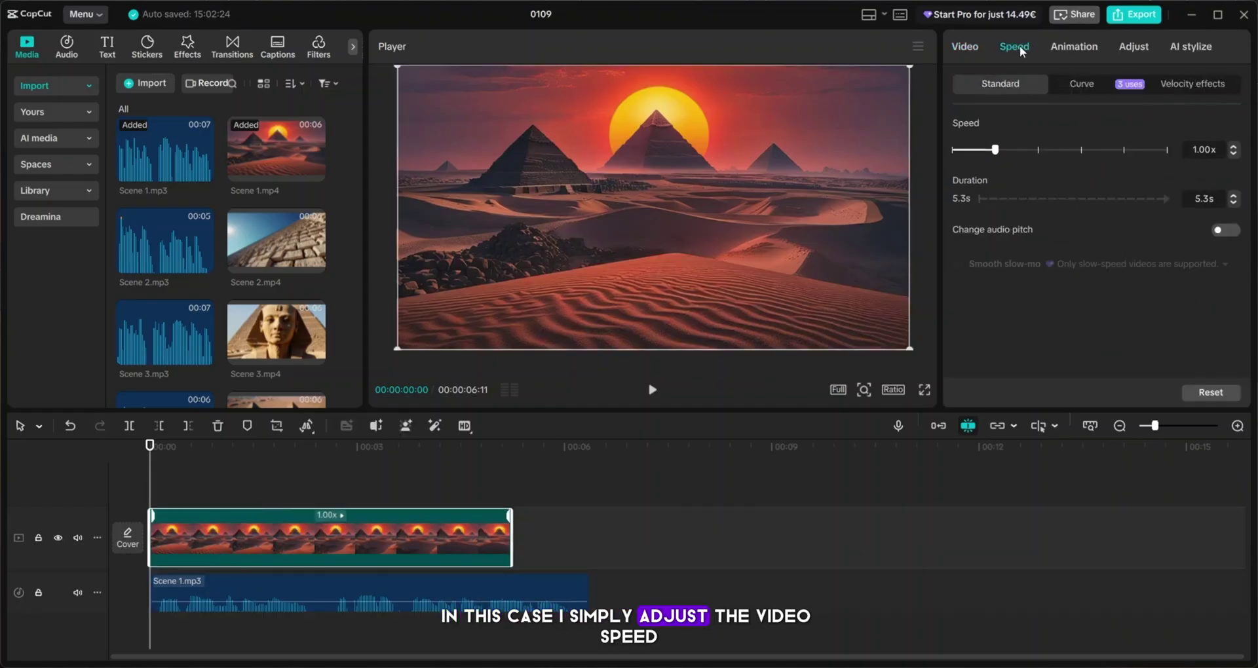
left_click(1233, 155)
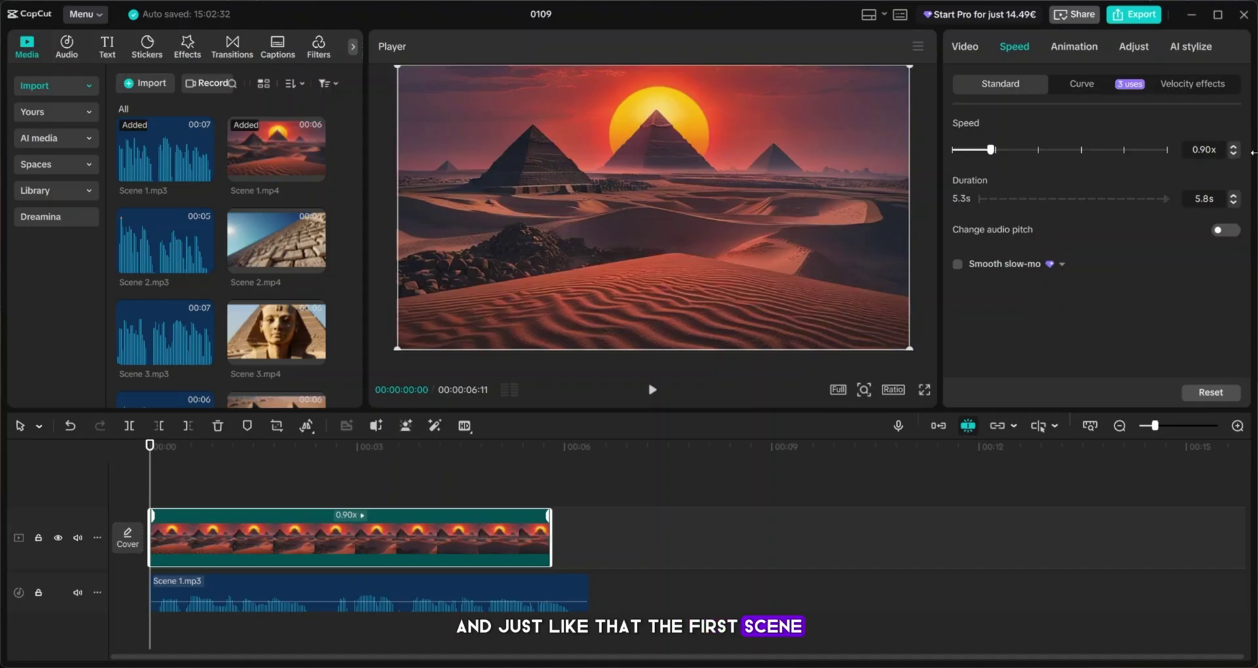
left_click(1233, 155)
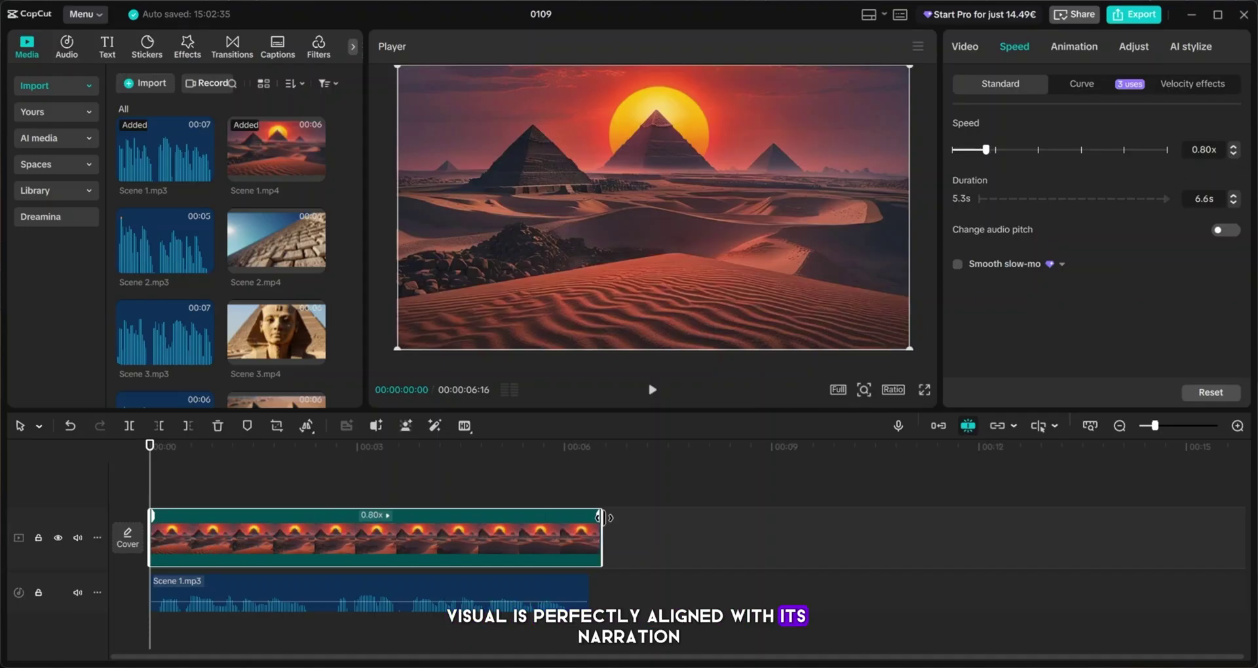
left_click_drag(600, 549, 589, 549)
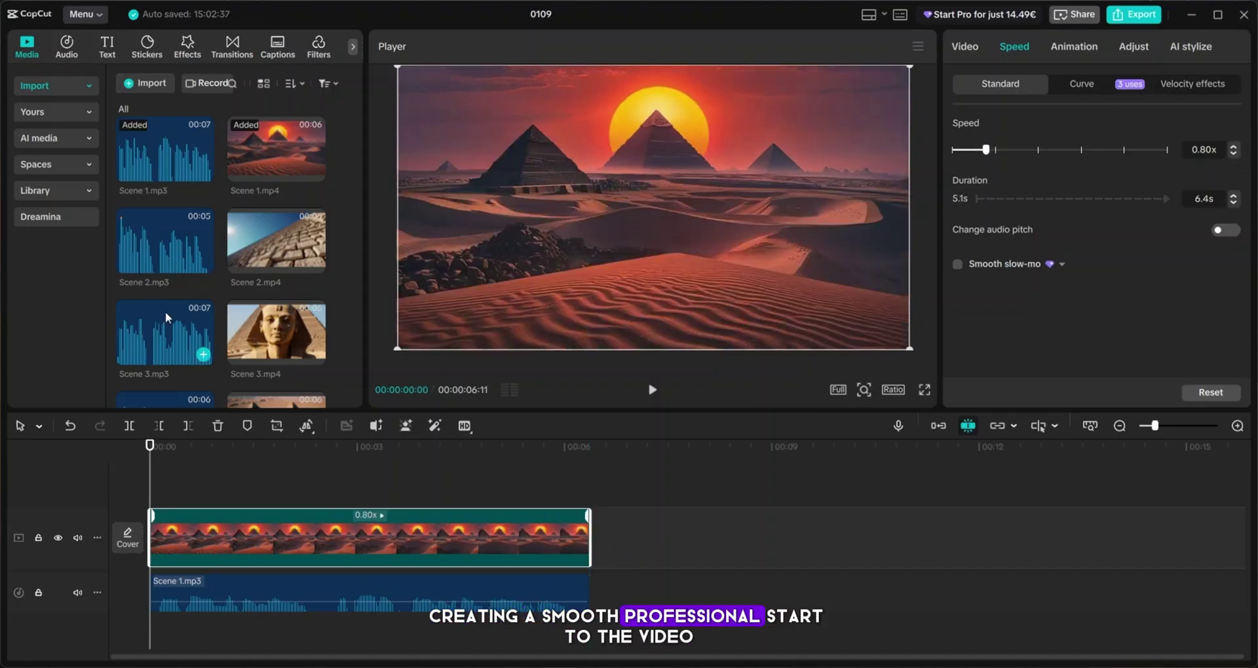
left_click_drag(273, 253, 591, 547)
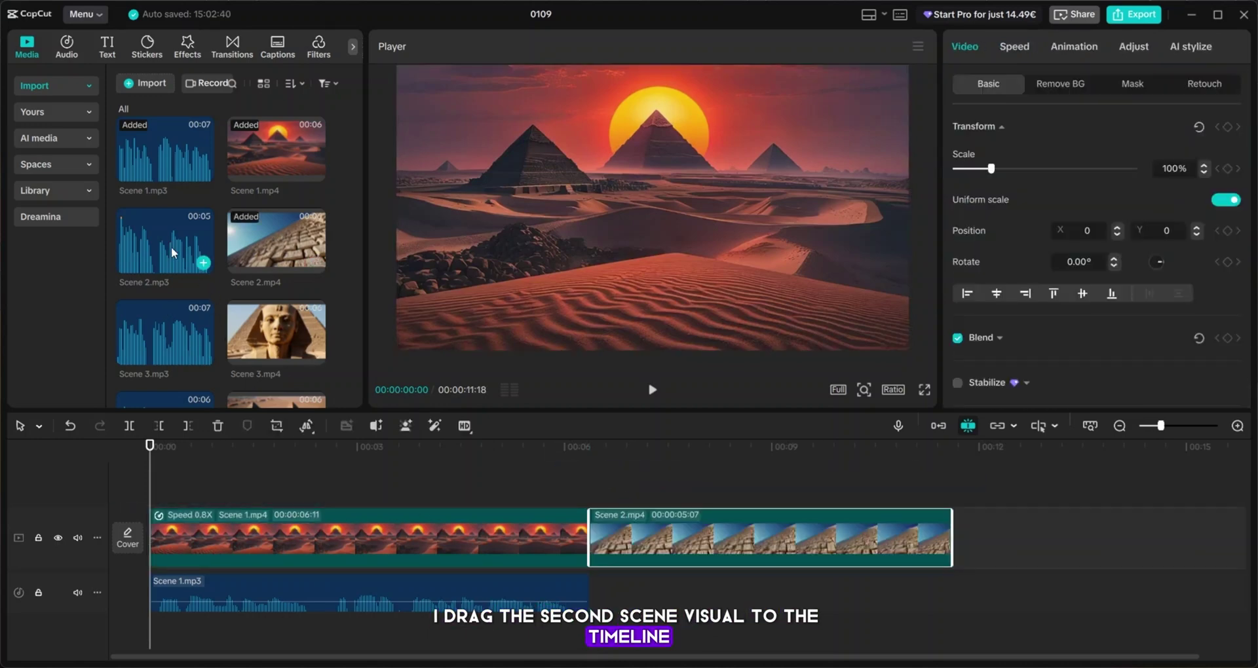
- Put Scene 2.mp3 under its video, speed Scene 2 up to 1.40x, and trim the audio to match
left_click_drag(174, 252, 589, 599)
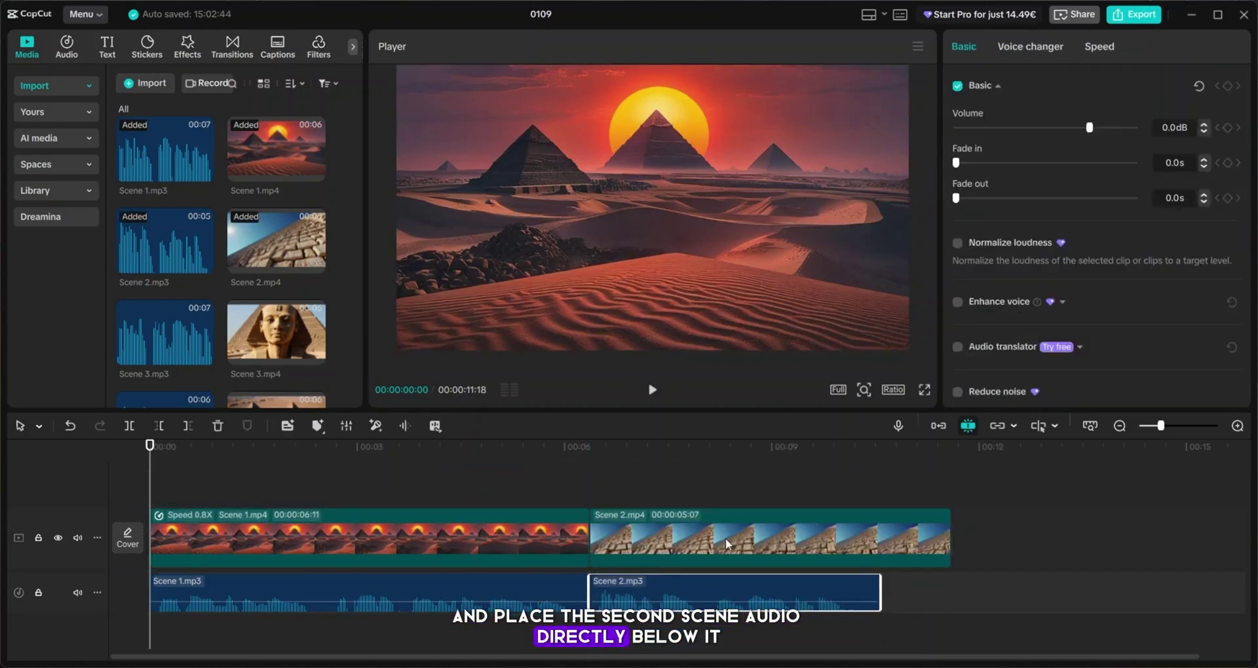
left_click(906, 522)
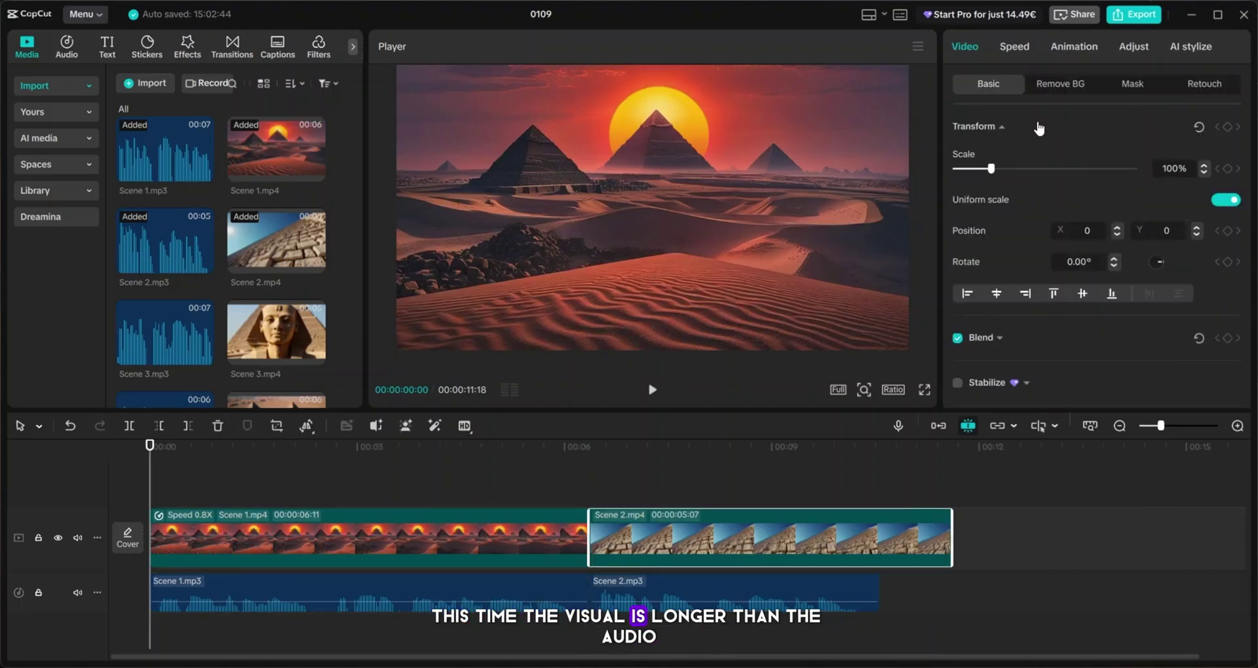
left_click(1014, 46)
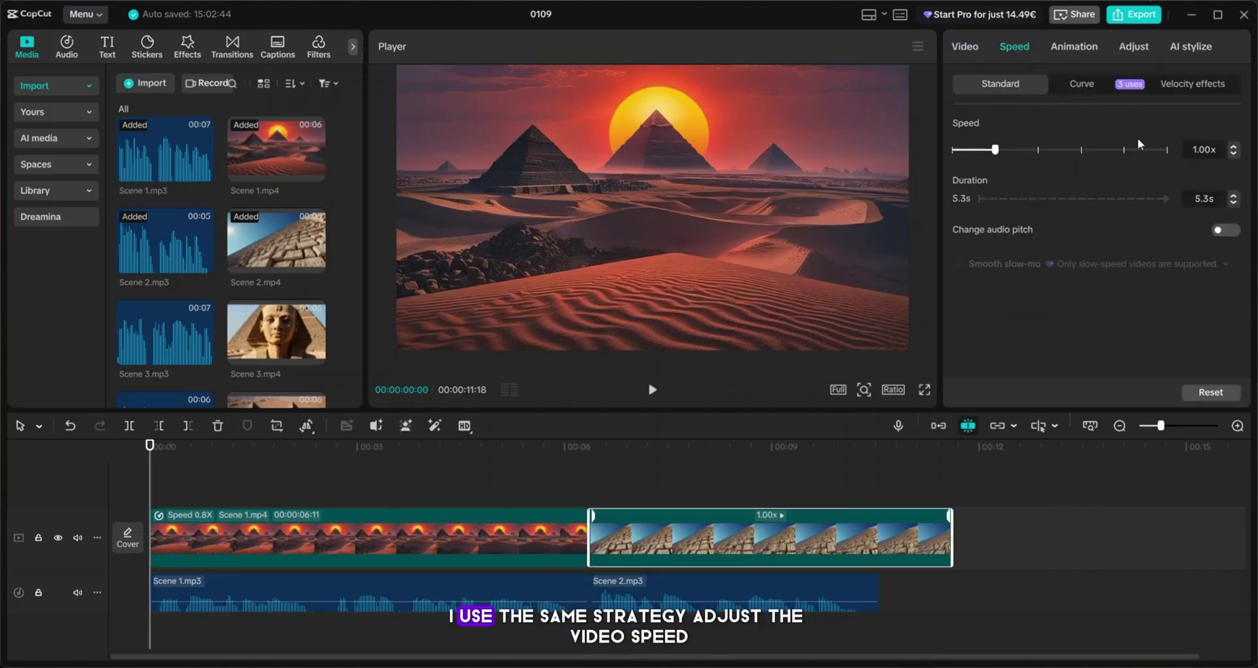
left_click(1234, 147)
left_click(1233, 147)
left_click(1234, 147)
left_click(1234, 146)
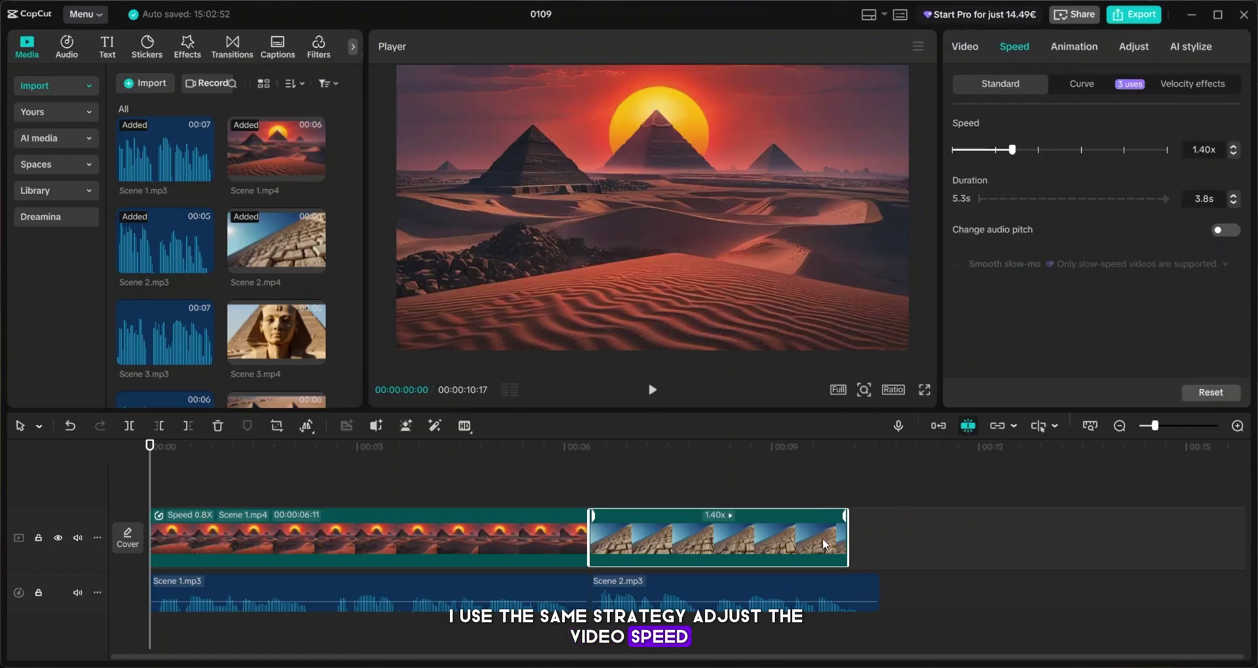
left_click(872, 597)
left_click_drag(884, 603, 848, 597)
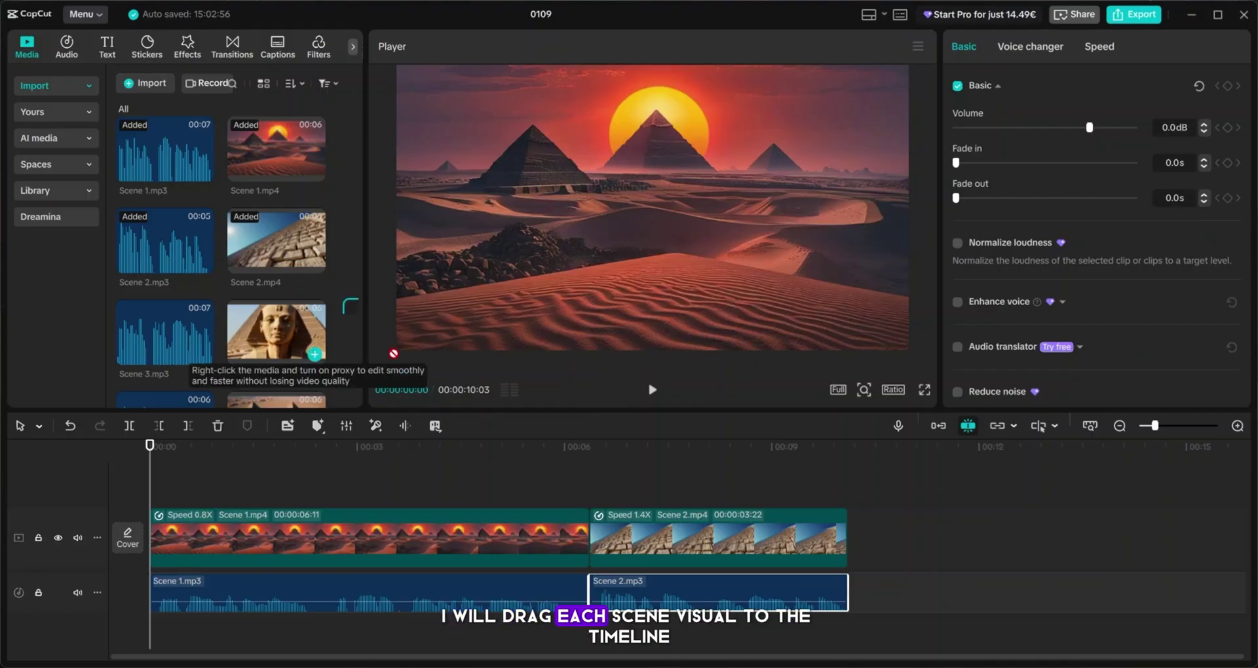
- Add Scene 3's video and narration, slow it to 0.8X, trim the audio, and place Scene 4.mp4
left_click_drag(265, 338, 849, 541)
left_click_drag(151, 342, 853, 600)
left_click(742, 550)
left_click(1229, 145)
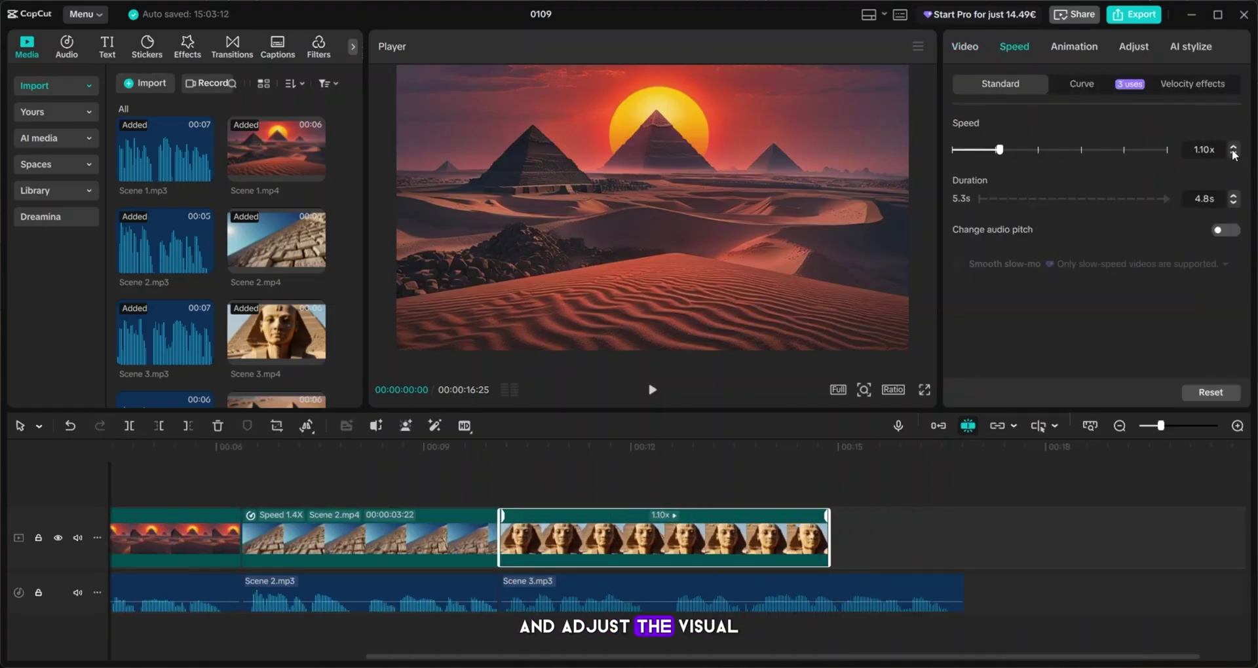
left_click(1229, 153)
left_click(1229, 153)
left_click(1229, 153)
left_click(956, 588)
left_click_drag(956, 587, 951, 587)
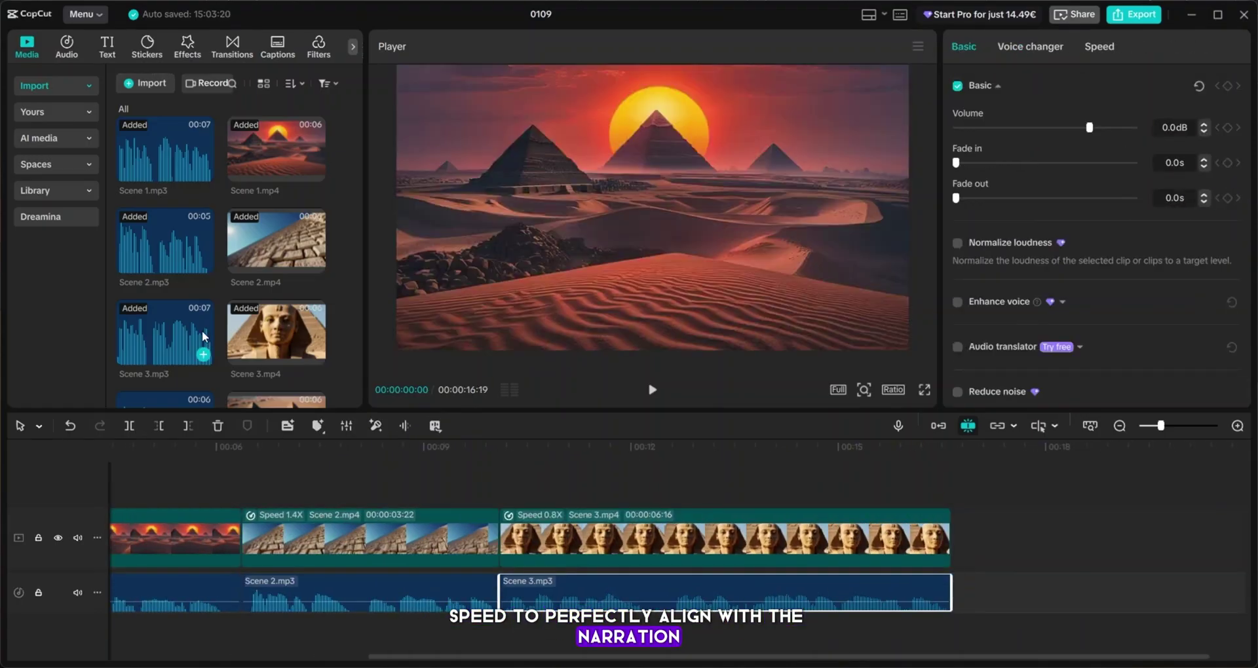
scroll(203, 337, "down", 3)
left_click_drag(292, 253, 952, 538)
- Add the Scene 4 narration plus Scene 5's video and audio, with Scene 5 sped to 1.3X
scroll(952, 539, "right", 5)
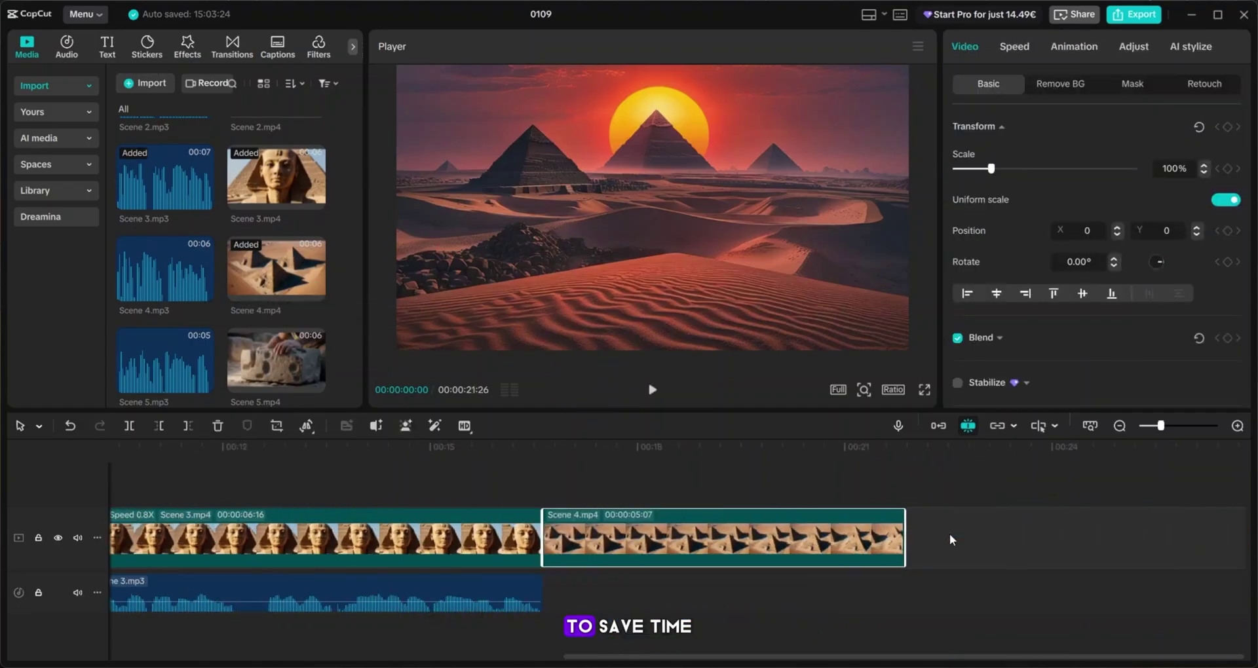
left_click_drag(164, 275, 547, 603)
left_click_drag(275, 360, 907, 536)
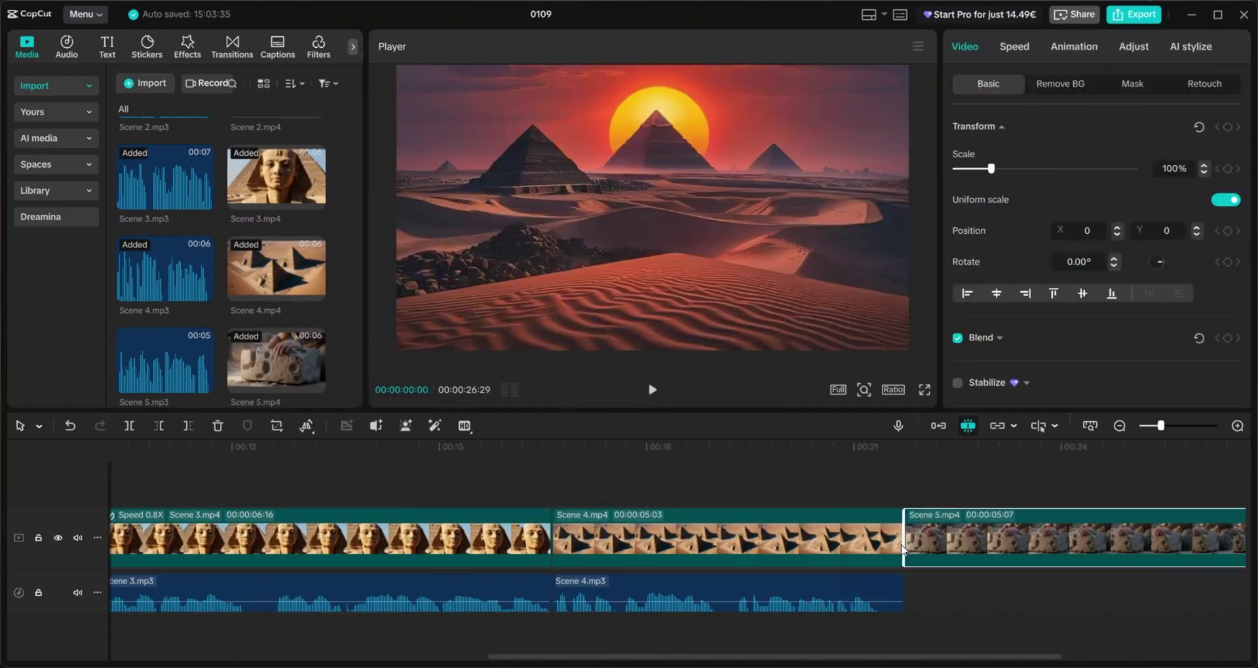
scroll(721, 557, "right", 5)
left_click_drag(164, 361, 542, 598)
left_click(721, 537)
left_click(721, 593)
- Add Scene 6's video and narration and speed the video up to 1.2X
scroll(721, 556, "left", 3)
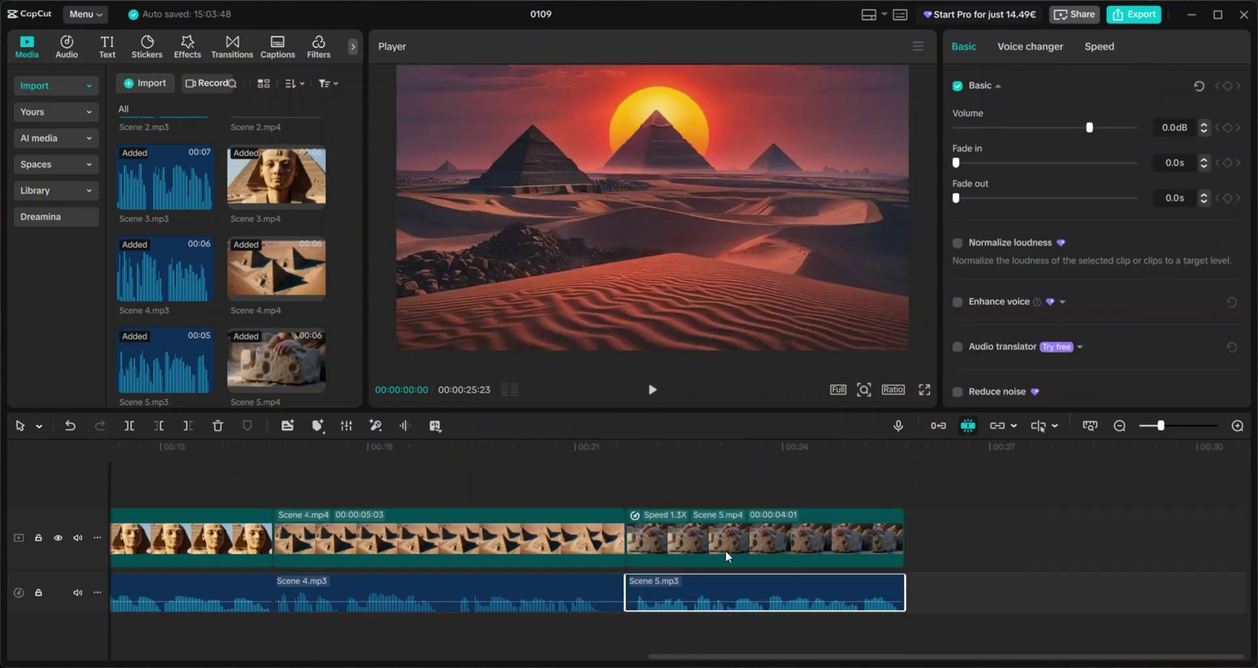
scroll(179, 291, "down", 3)
left_click_drag(276, 288, 917, 537)
left_click_drag(164, 288, 917, 593)
scroll(721, 557, "right", 3)
left_click(740, 537)
left_click_drag(966, 148, 980, 149)
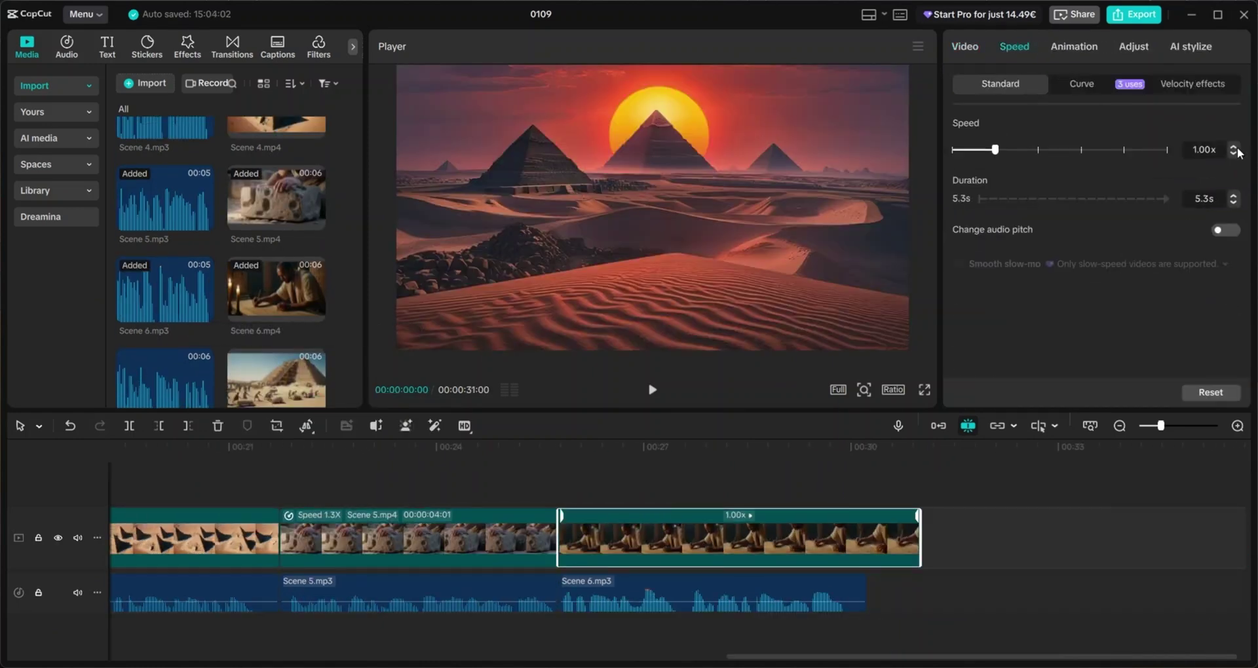
left_click(753, 593)
- Add Scene 7's video and narration and set the video to 1.1X
left_click_drag(275, 380, 917, 537)
left_click_drag(164, 380, 577, 593)
left_click(721, 537)
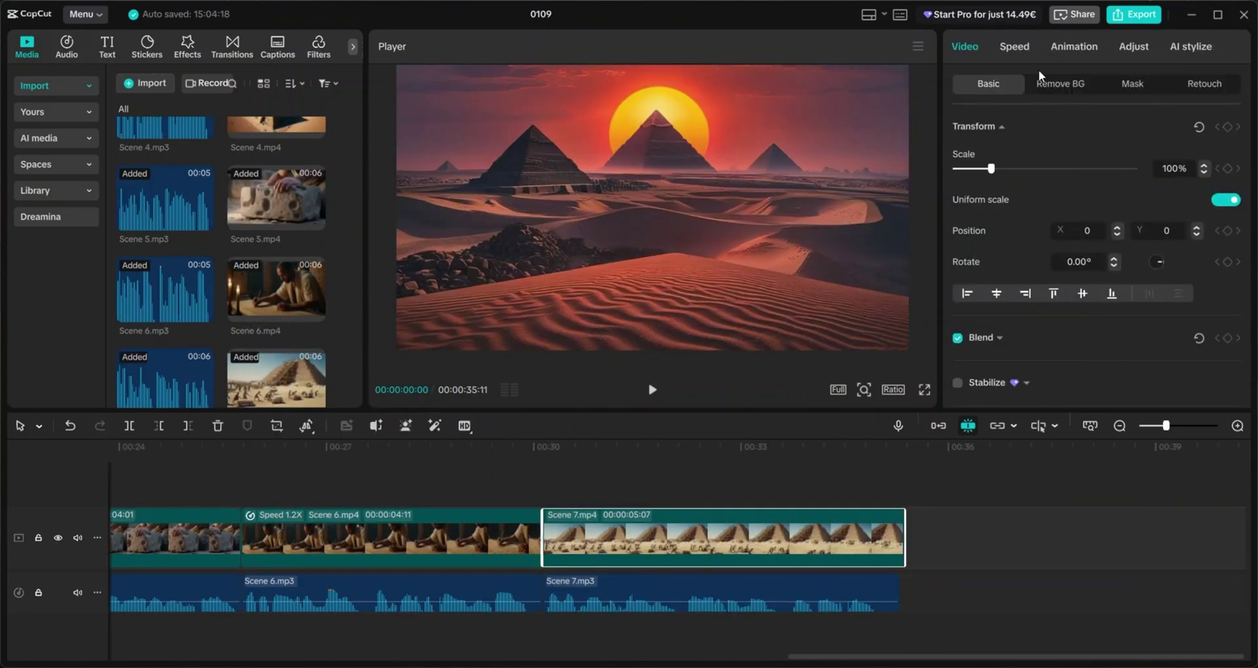
left_click(1014, 46)
left_click_drag(989, 150, 999, 150)
left_click(881, 593)
- Add Scene 8's narration and video to the timeline
scroll(179, 290, "down", 3)
left_click_drag(164, 301, 907, 602)
left_click_drag(275, 301, 907, 544)
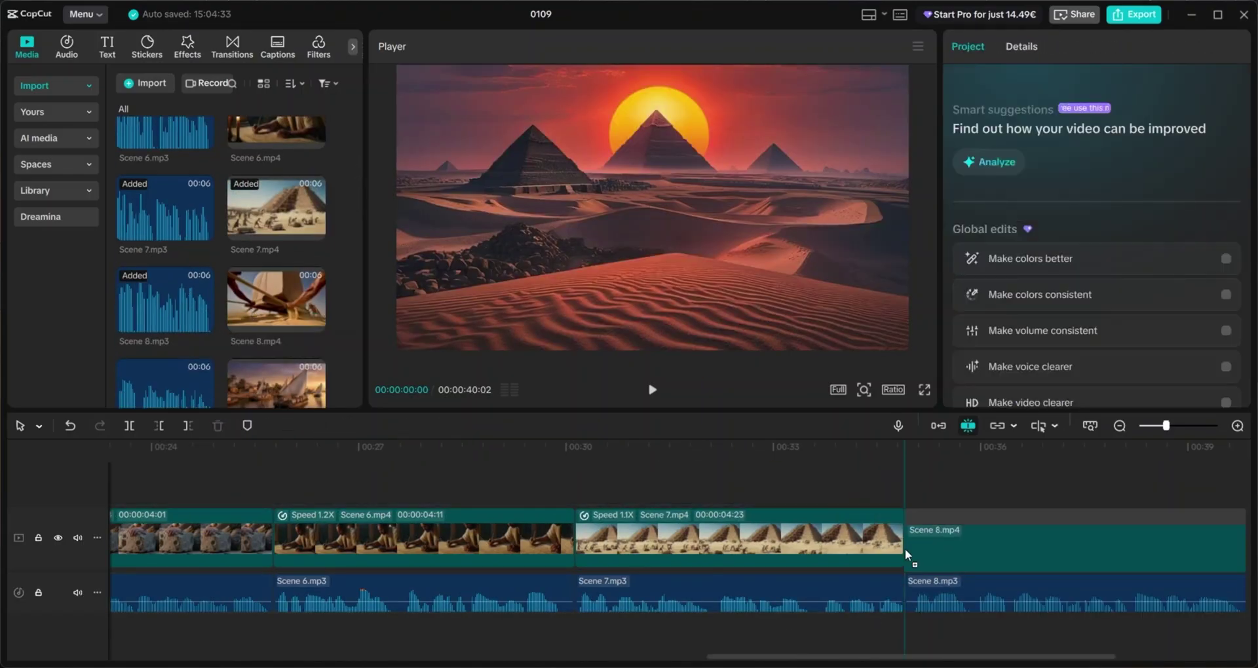
scroll(889, 576, "right", 3)
left_click(889, 594)
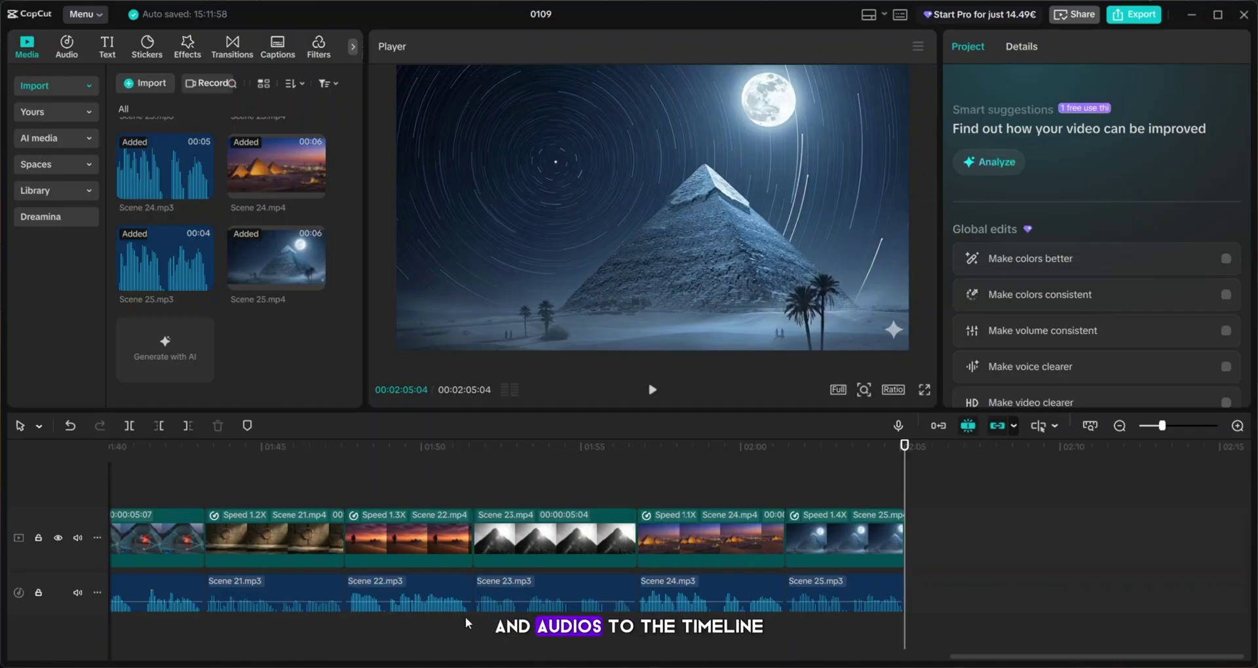
scroll(467, 622, "left", 15)
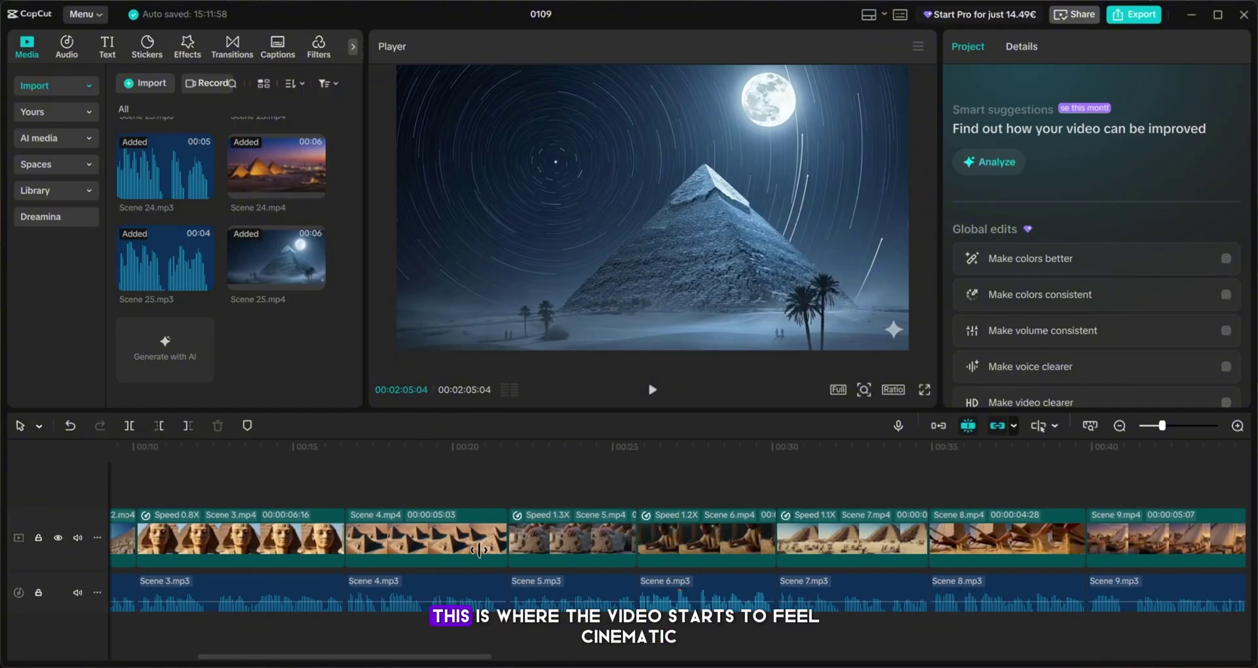
- Place Expand Fade between Scene 1 and Scene 2 and a Superimpose transition at the next boundary
left_click(231, 55)
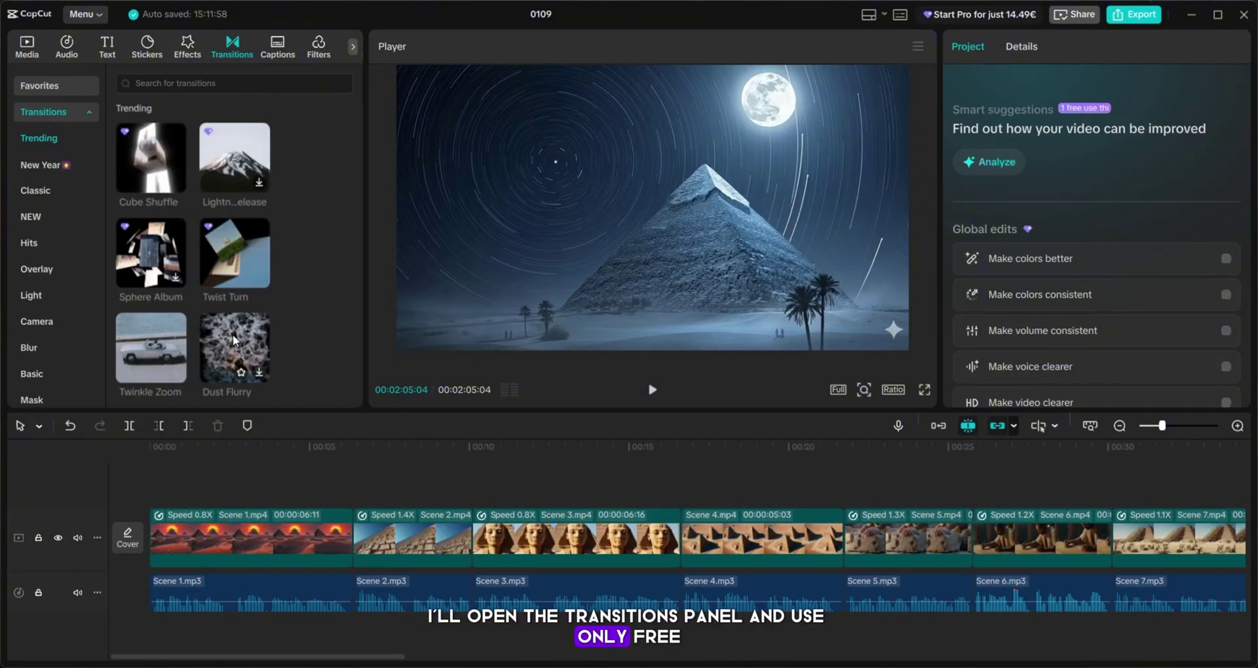
scroll(156, 348, "down", 1)
scroll(156, 348, "down", 6)
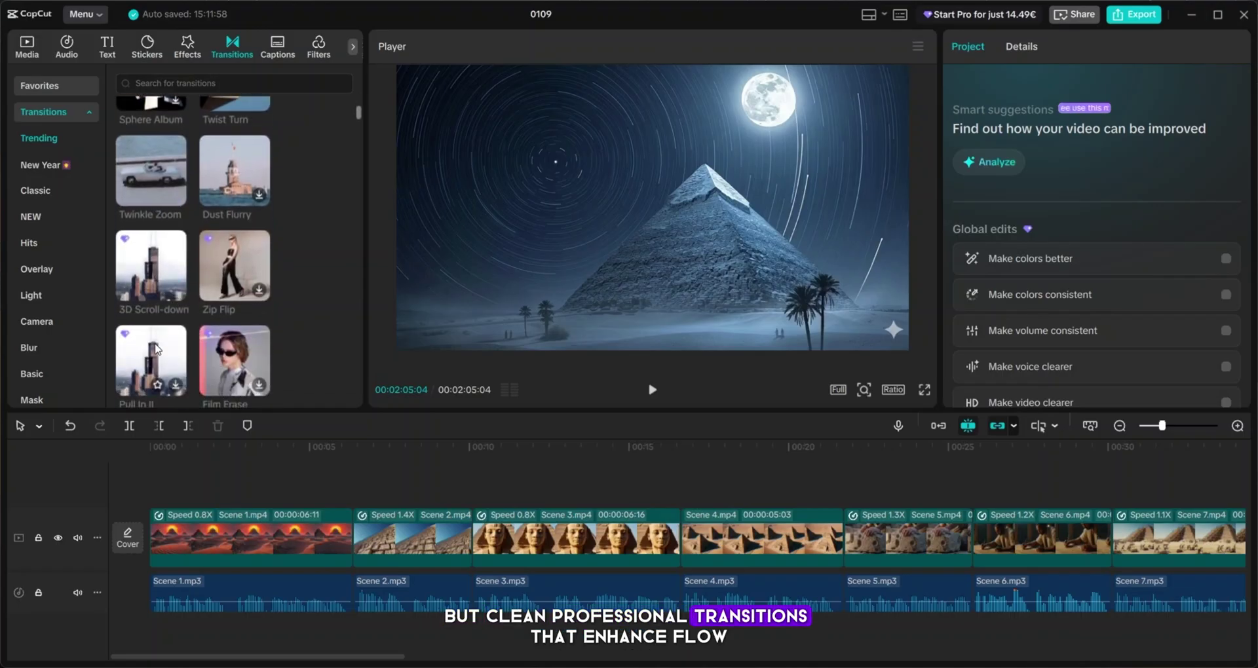
left_click_drag(156, 339, 338, 537)
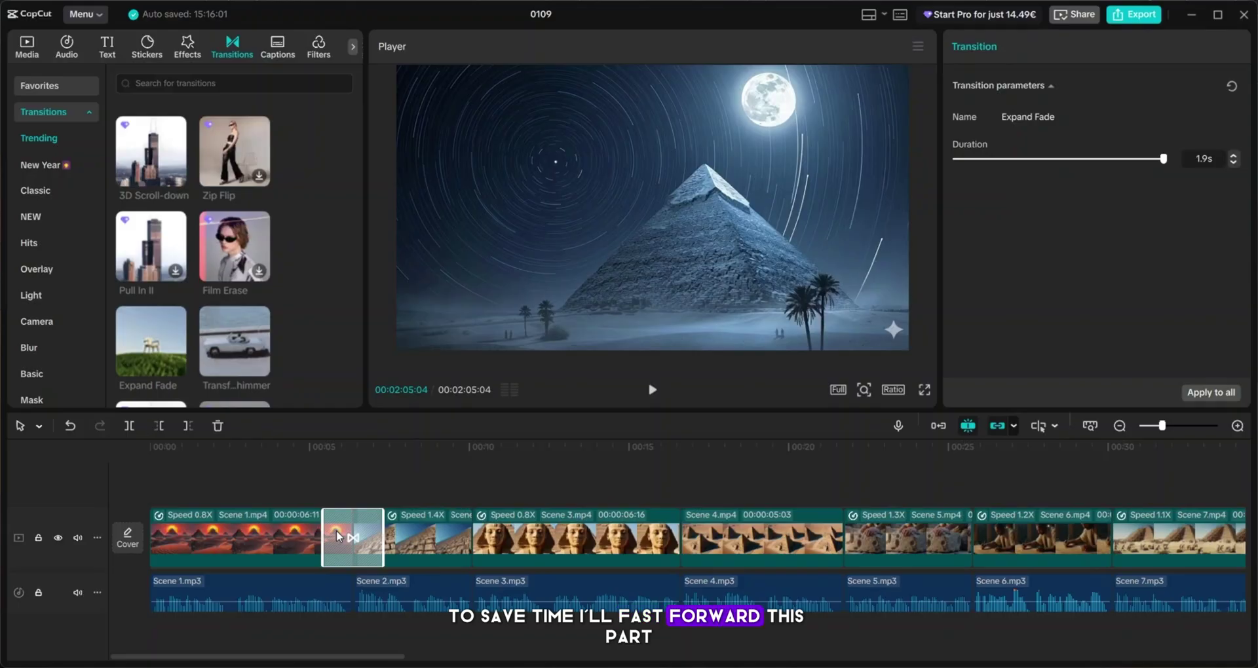
left_click(323, 451)
left_click_drag(235, 340, 680, 537)
- Drag free transitions onto the remaining scene clip boundaries along the timeline
scroll(197, 295, "down", 4)
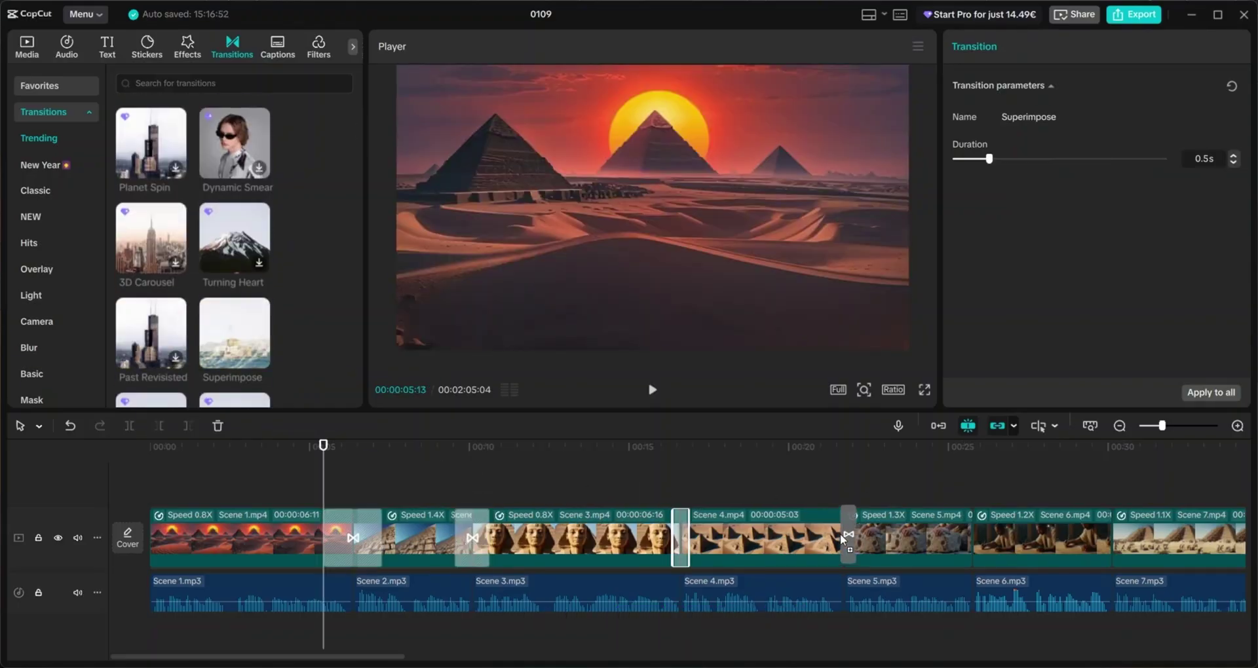
scroll(197, 295, "down", 3)
scroll(655, 537, "right", 5)
scroll(197, 295, "up", 3)
left_click_drag(234, 347, 679, 527)
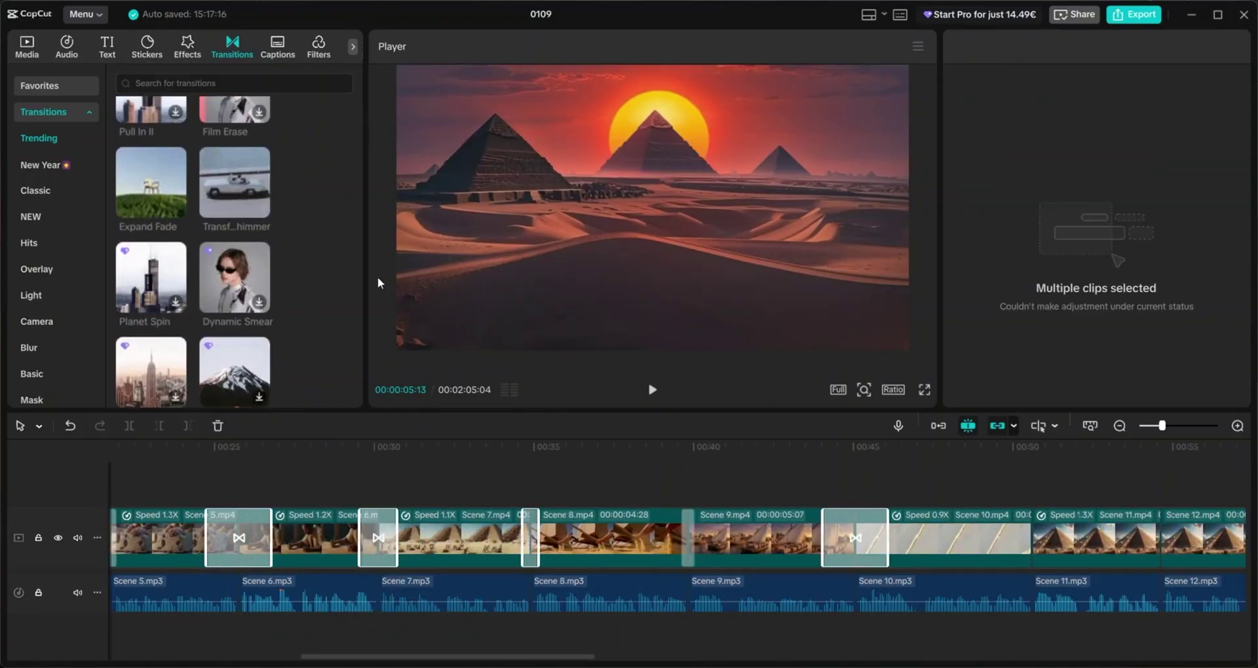
scroll(655, 538, "right", 5)
left_click_drag(234, 350, 692, 530)
scroll(655, 537, "right", 5)
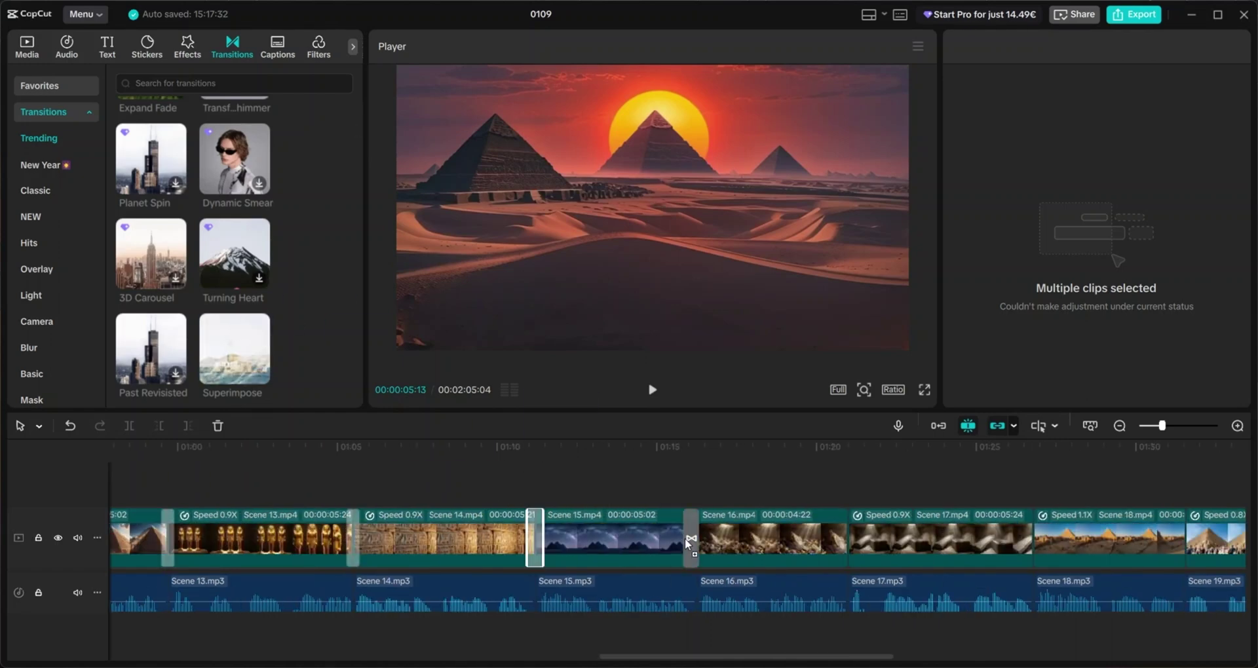
scroll(196, 295, "up", 2)
left_click_drag(150, 205, 834, 540)
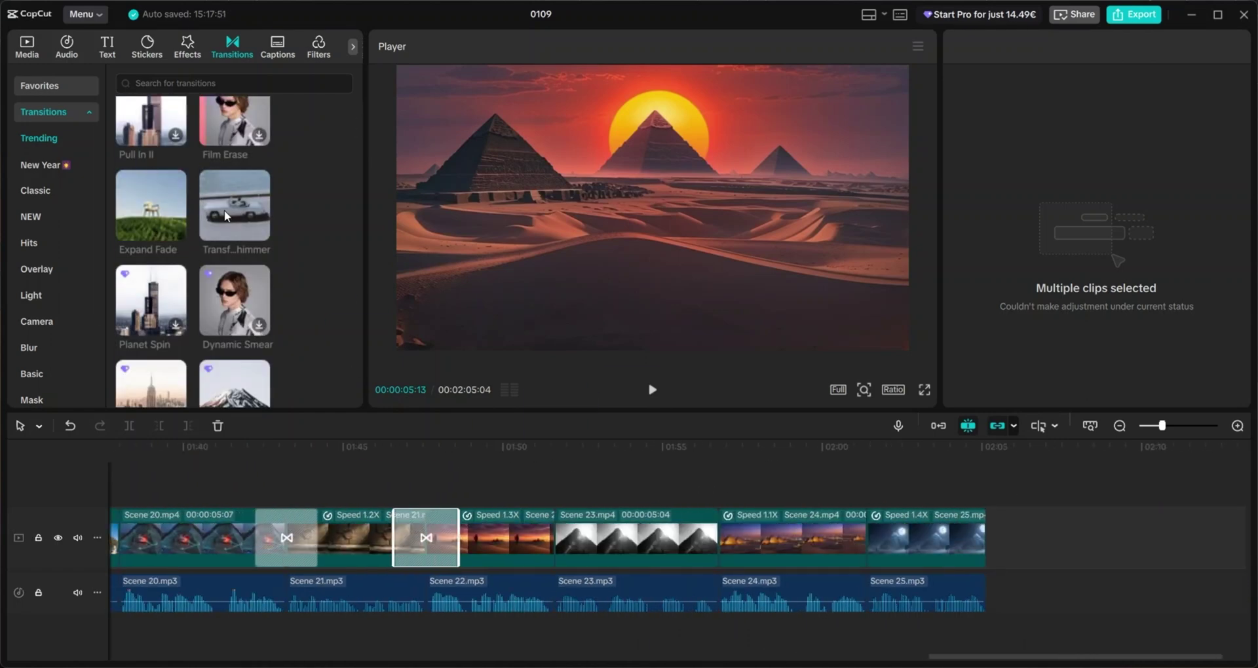
scroll(197, 295, "down", 2)
scroll(541, 550, "down", 3)
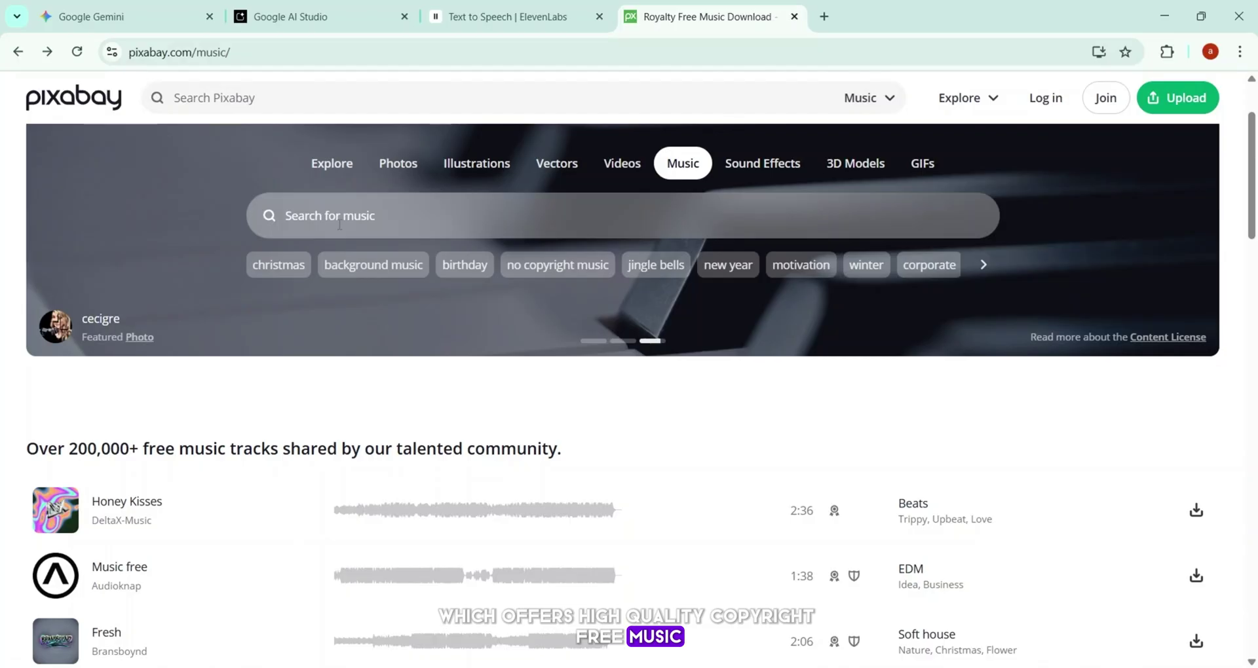
- Search Pixabay Music for 'historical' and preview the first track
left_click(302, 219)
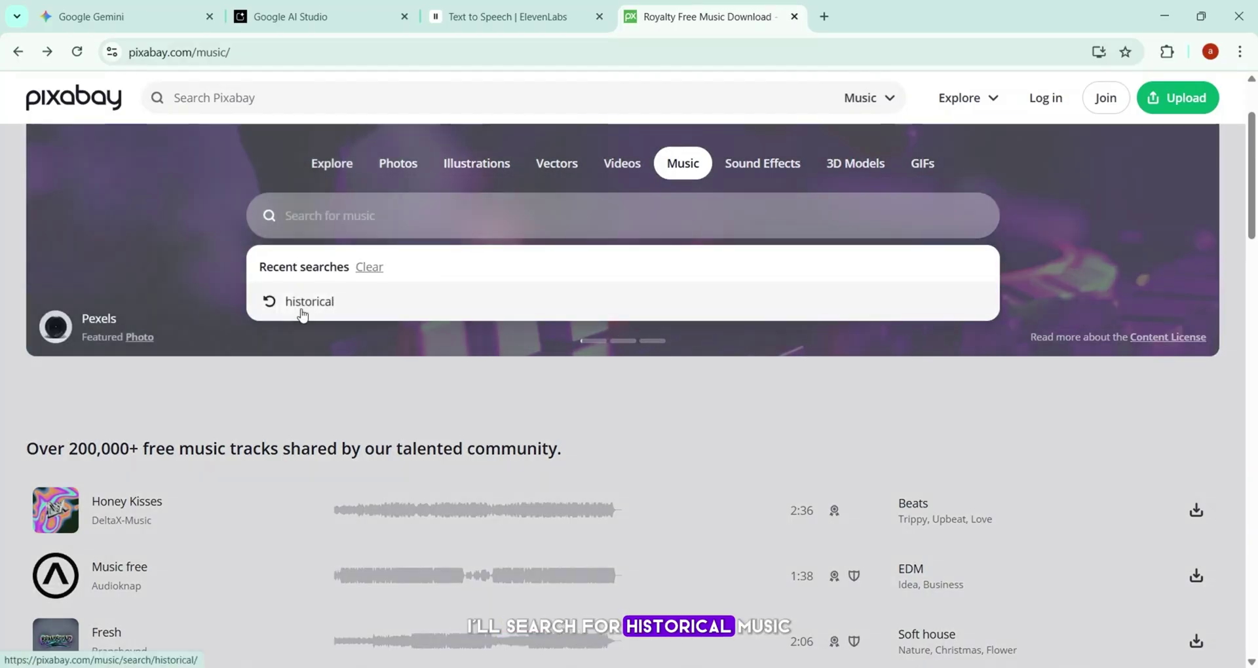
left_click(303, 310)
left_click(55, 437)
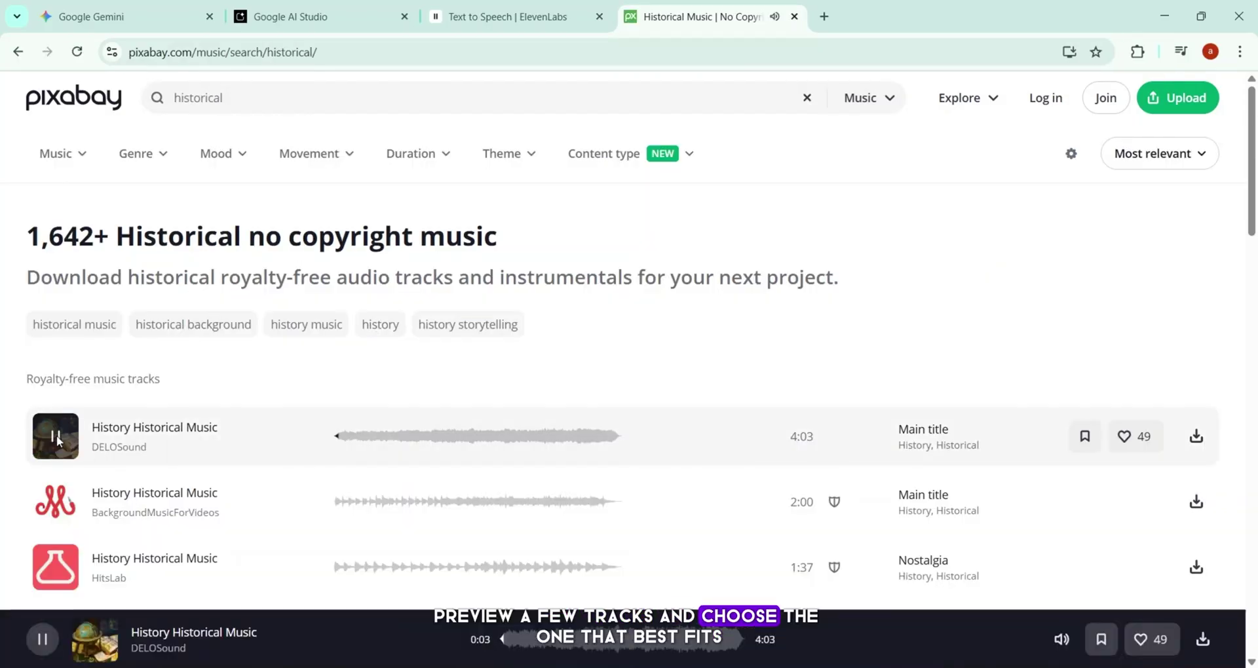
left_click(695, 640)
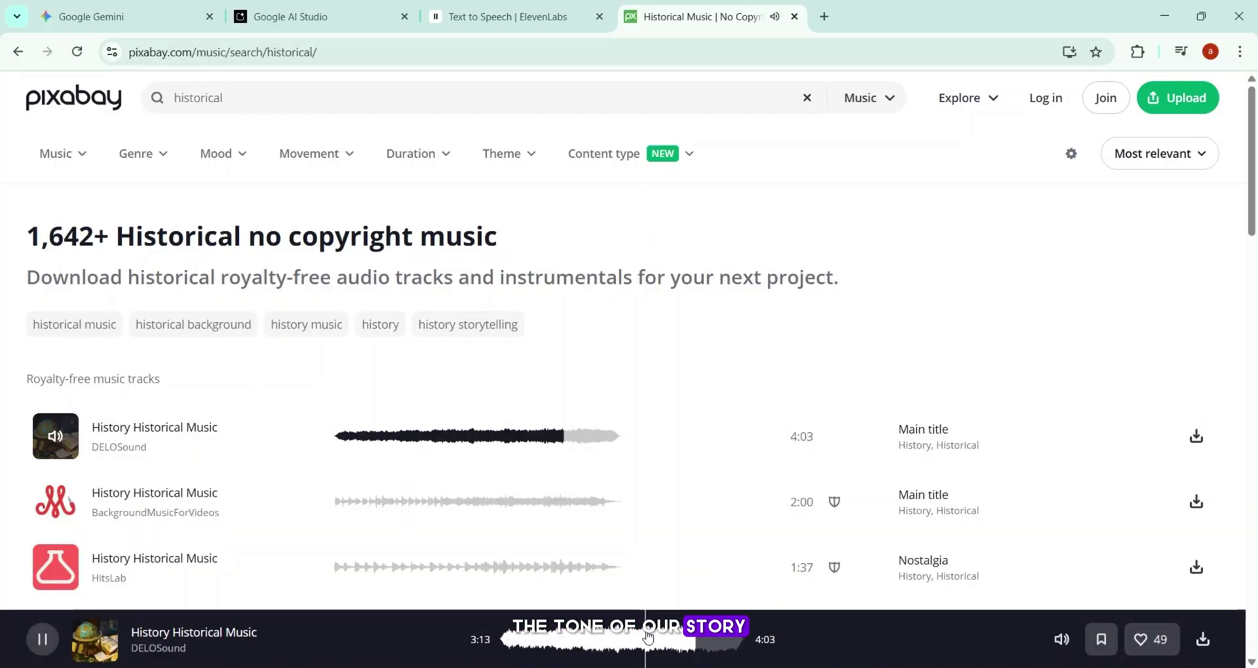
left_click(42, 639)
- Preview a second History Historical Music track, then download the 4:03 track
mouse_move(836, 505)
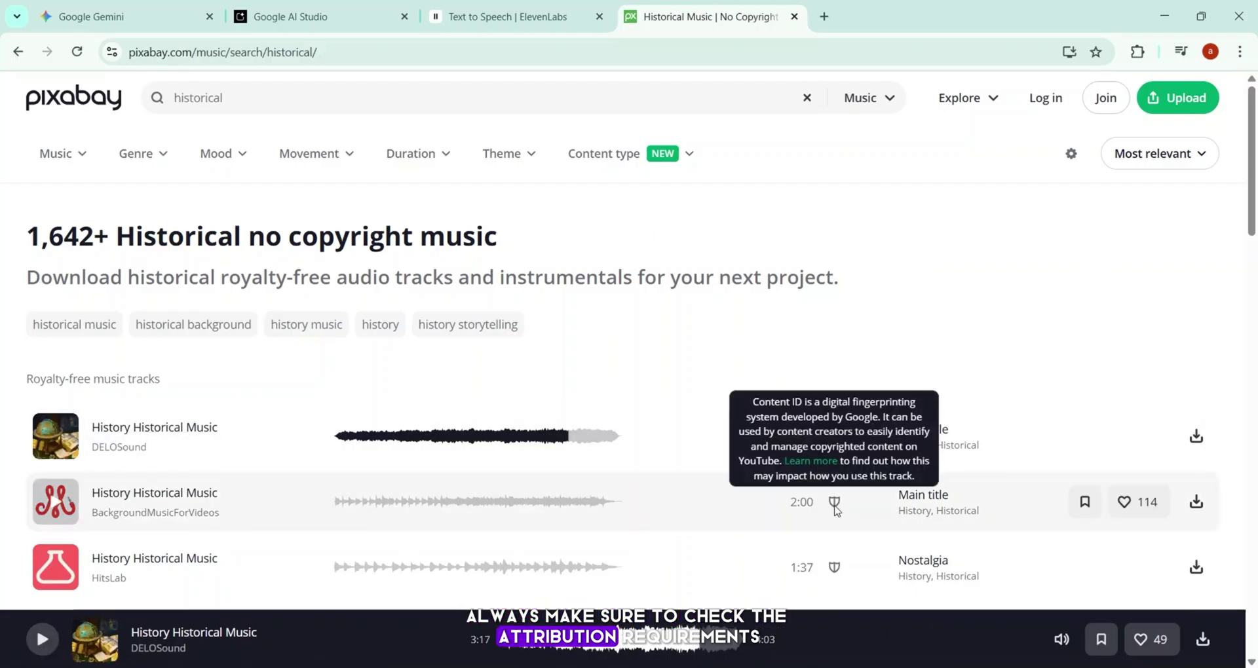
left_click_drag(838, 507, 873, 438)
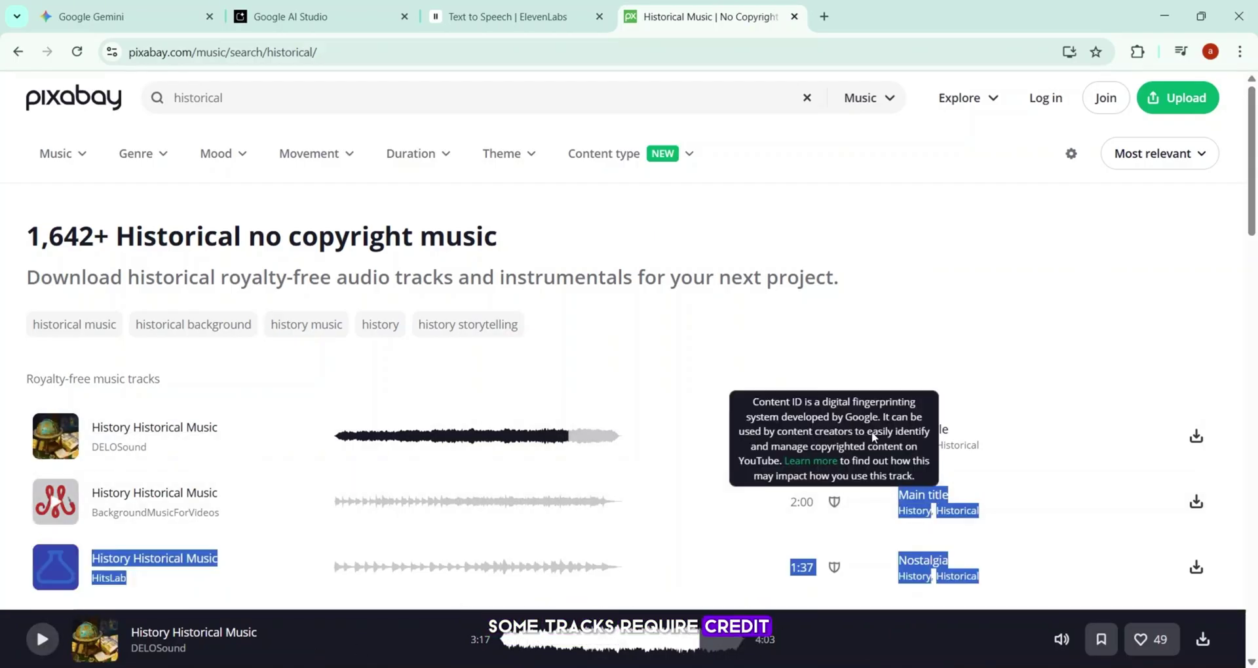
left_click(877, 442)
left_click(56, 501)
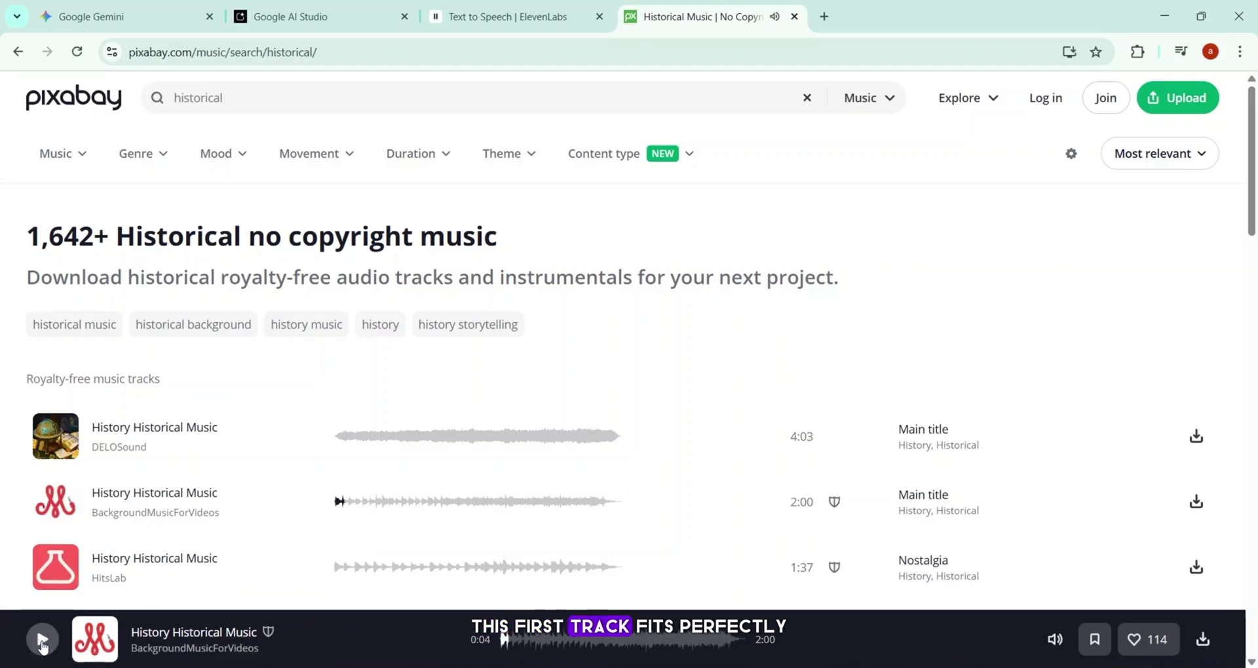
left_click(1195, 437)
left_click(1054, 209)
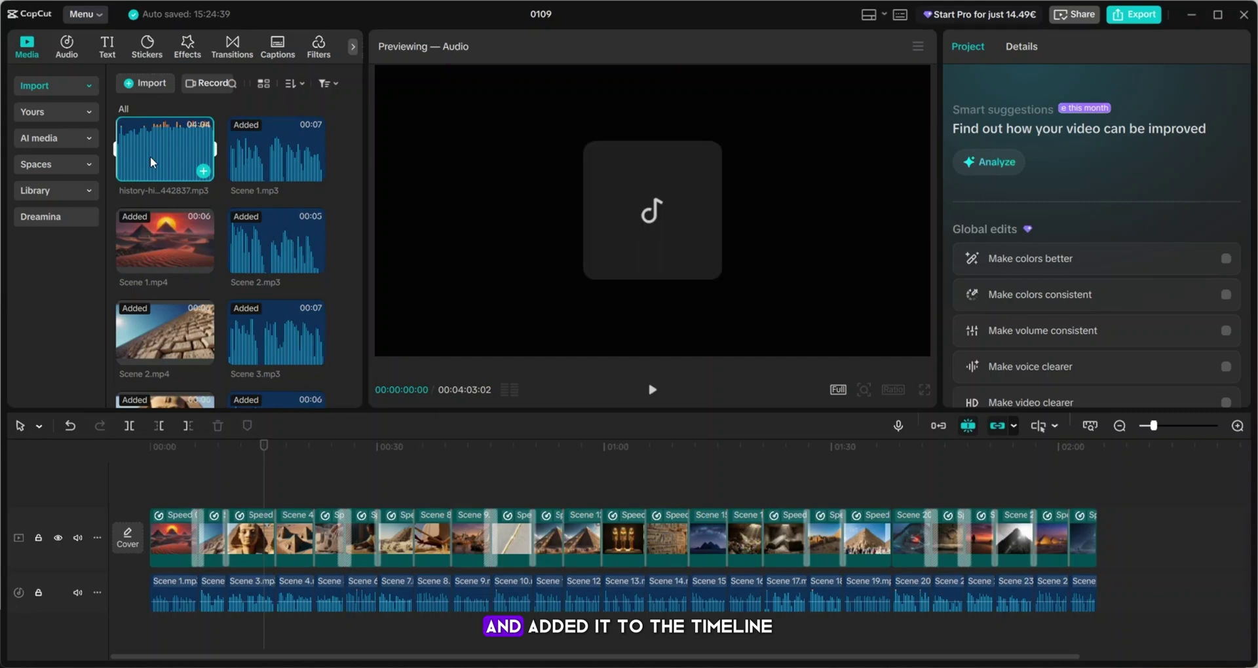
- Lay the downloaded historical music under the scenes at -15.3dB, trimmed to end with the video
left_click_drag(152, 162, 158, 629)
left_click_drag(318, 611, 318, 621)
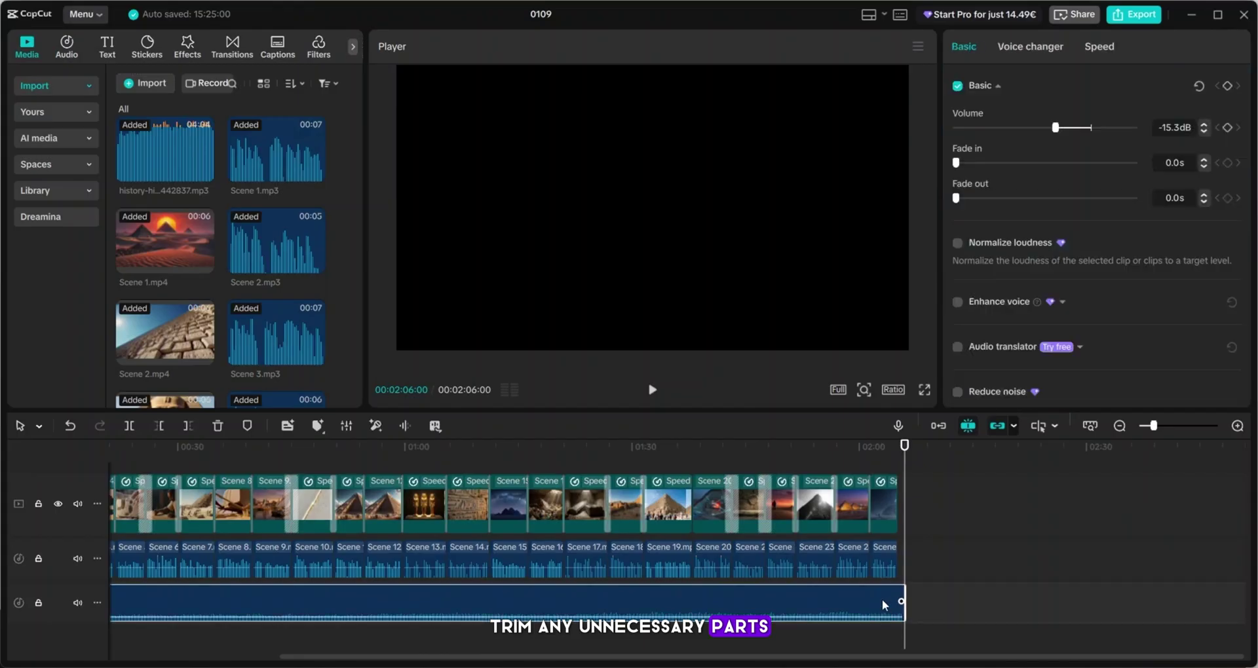
left_click_drag(890, 598, 901, 595)
scroll(554, 608, "left", 3)
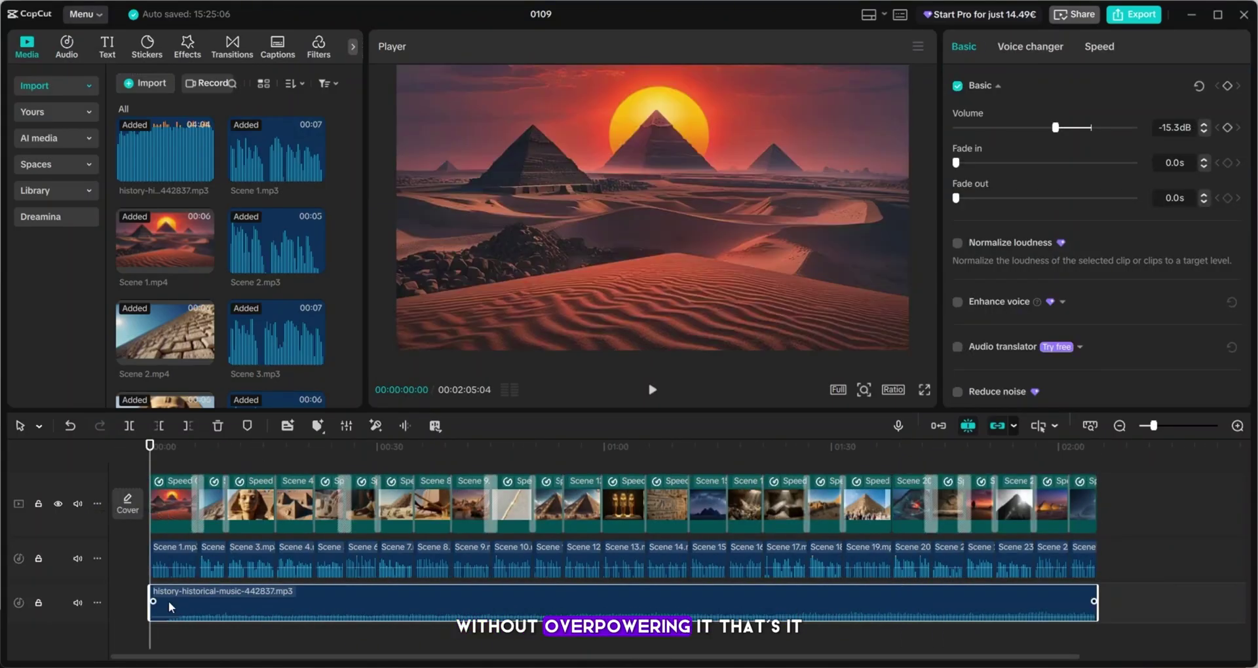
left_click_drag(230, 617, 230, 617)
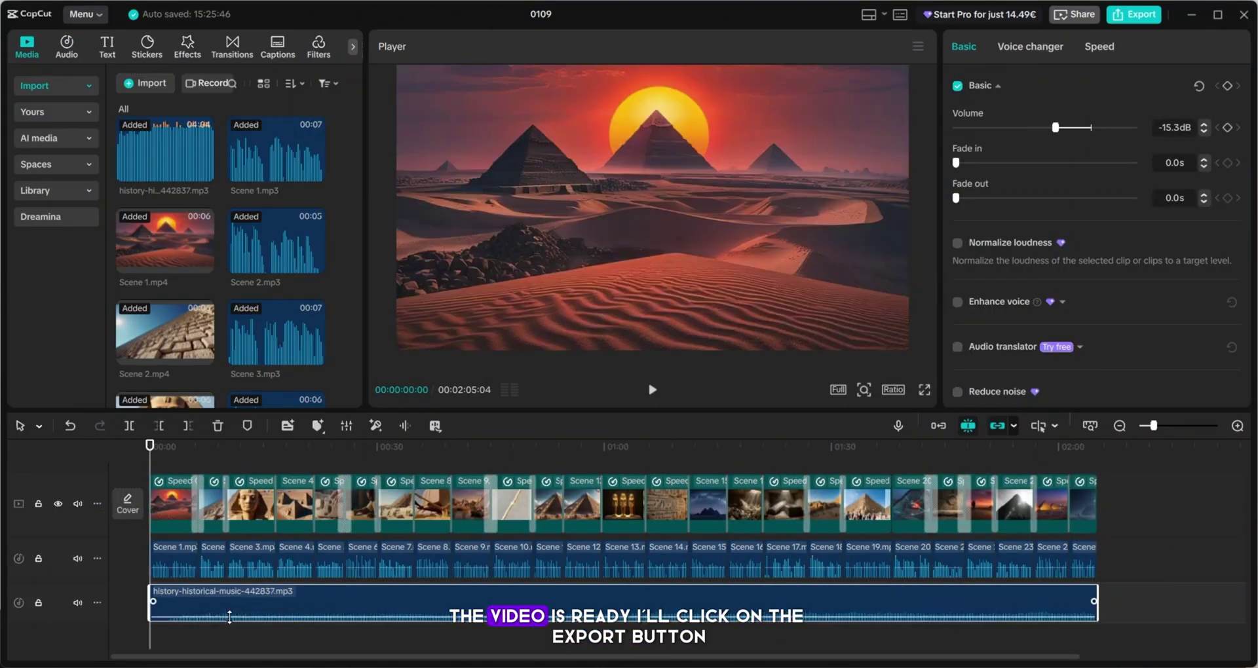
- Export the documentary as '0109' in 1080P, 30fps MP4
left_click(1137, 16)
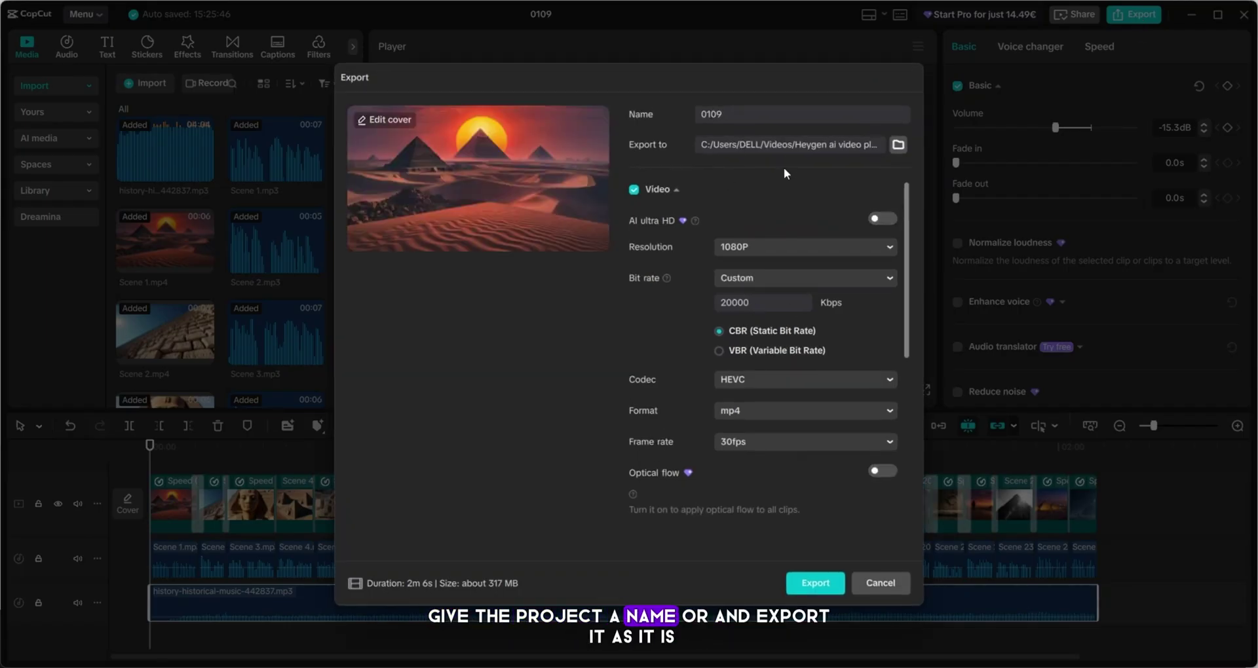
left_click(816, 583)
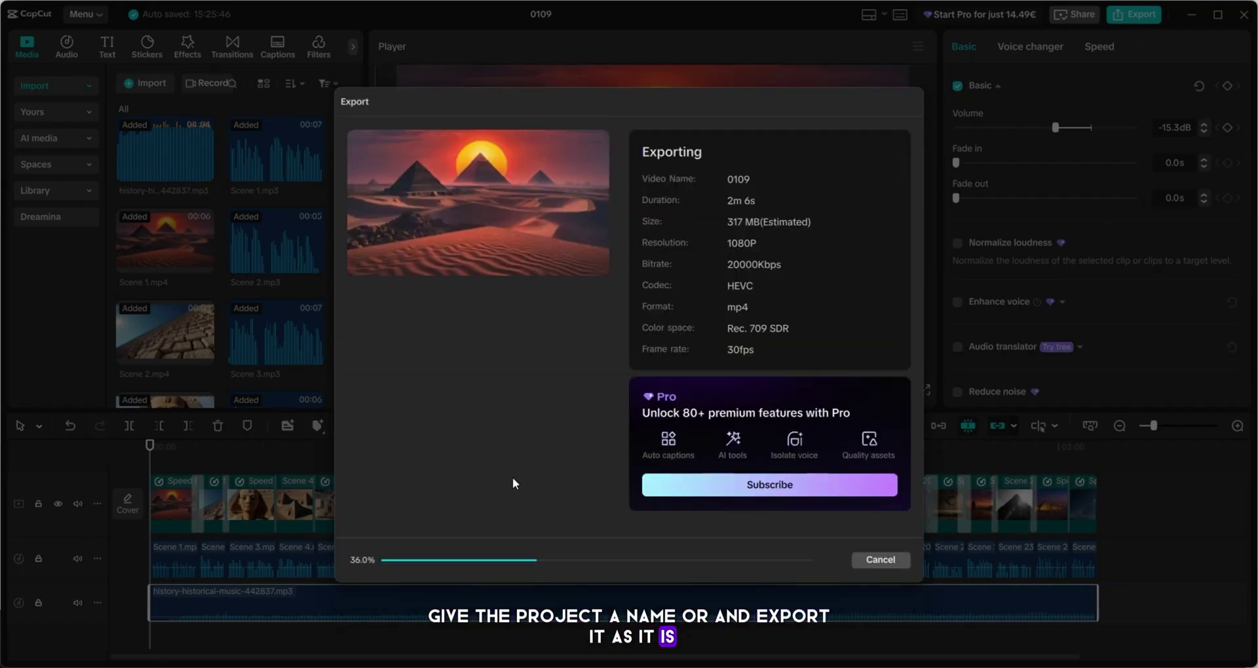